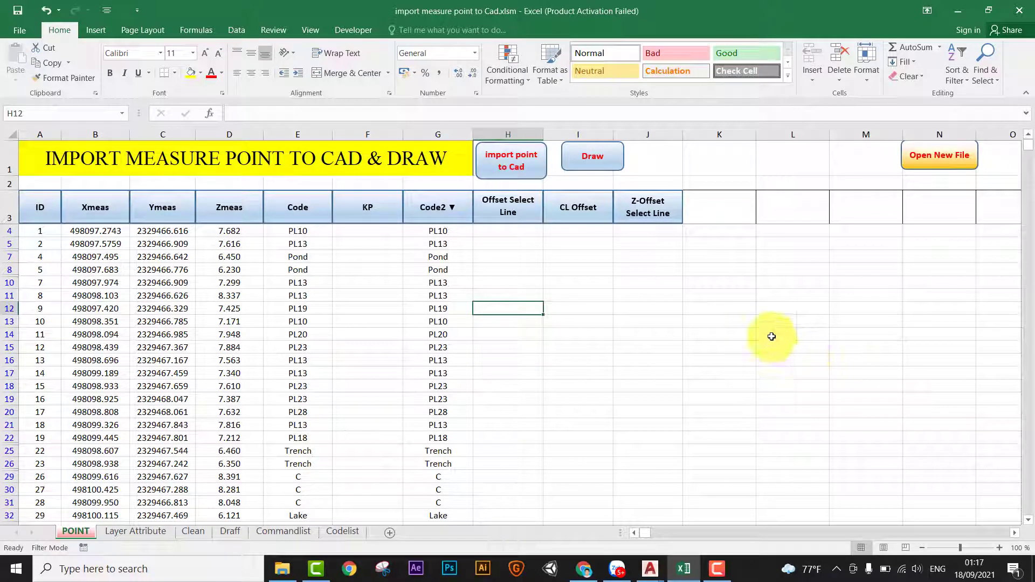
Step: Review the existing point list, selecting the PL23 code in cell G15
{"action": "scroll", "coordinate": [772, 337], "scroll_direction": "down", "scroll_amount": 3}
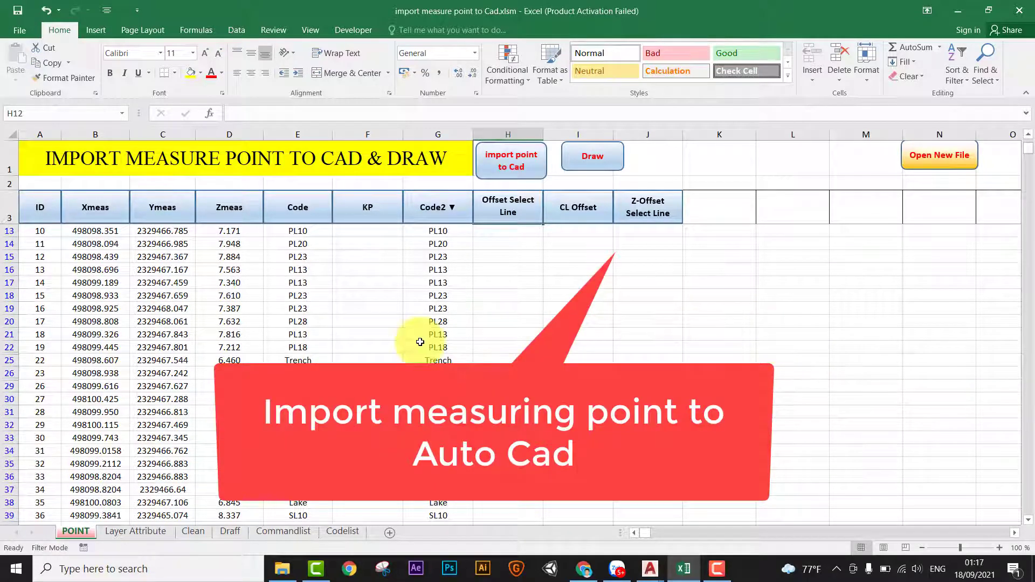
{"action": "scroll", "coordinate": [418, 342], "scroll_direction": "up", "scroll_amount": 3}
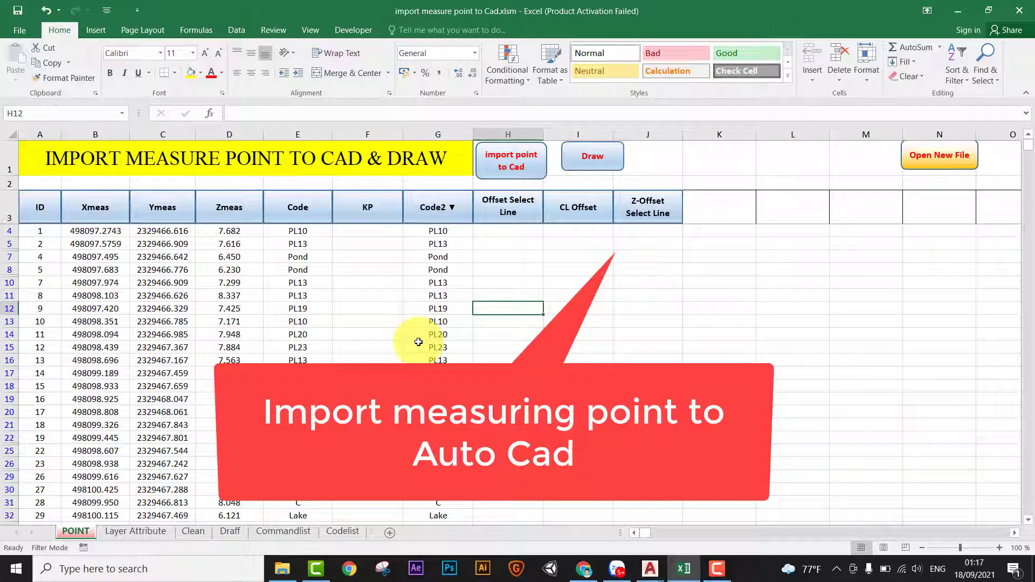
{"action": "left_click", "coordinate": [419, 342]}
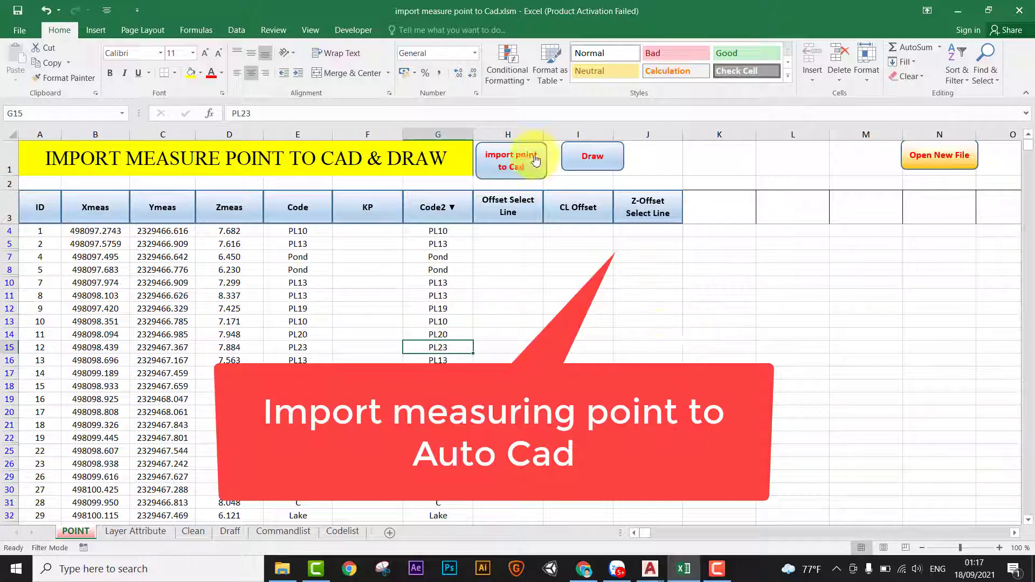
Step: Load Template file.txt as the new point file, keeping the clipboard data
{"action": "left_click", "coordinate": [944, 156]}
{"action": "left_click", "coordinate": [181, 114]}
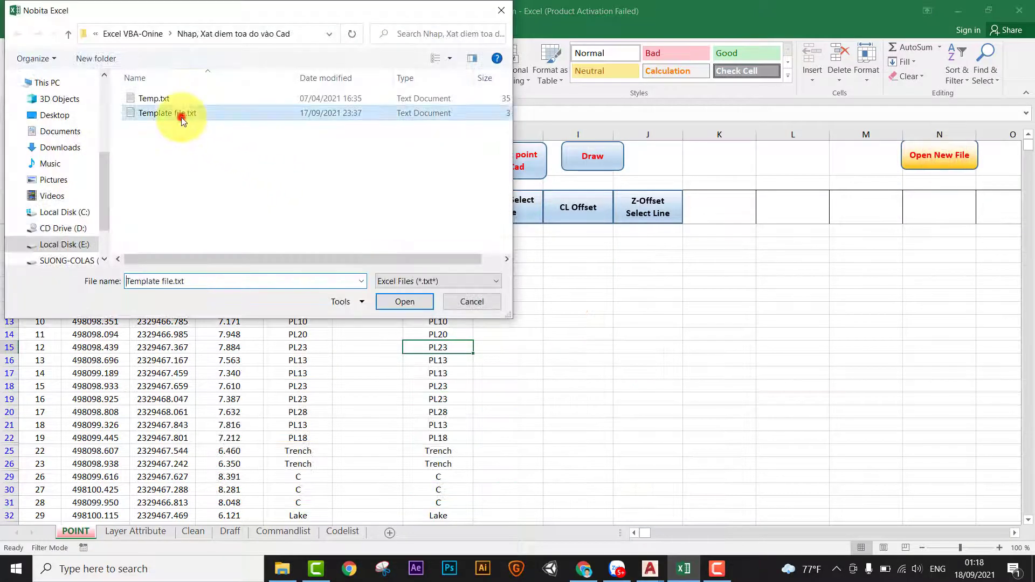
{"action": "left_click", "coordinate": [398, 296]}
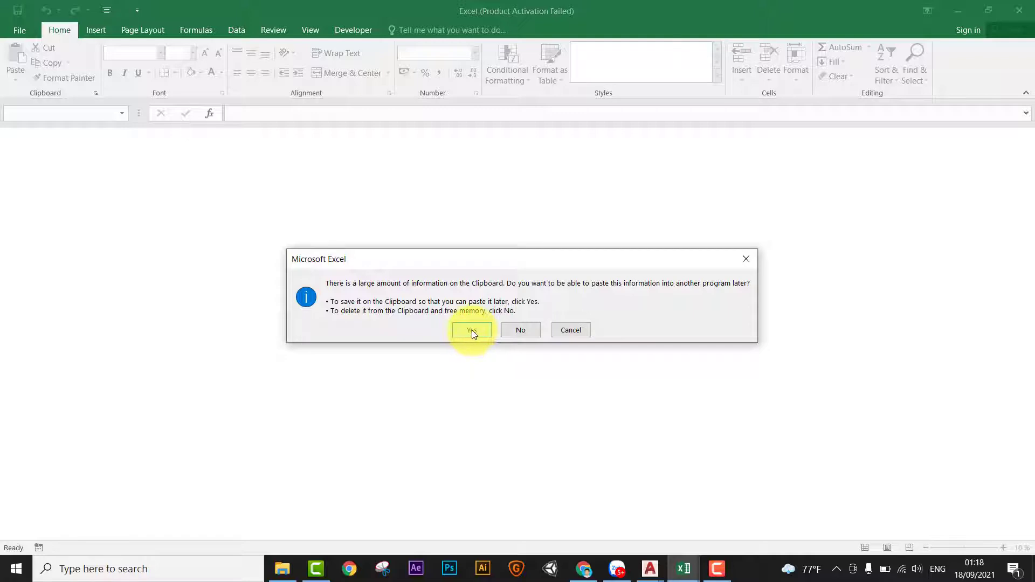
{"action": "left_click", "coordinate": [472, 330]}
{"action": "left_click", "coordinate": [521, 323]}
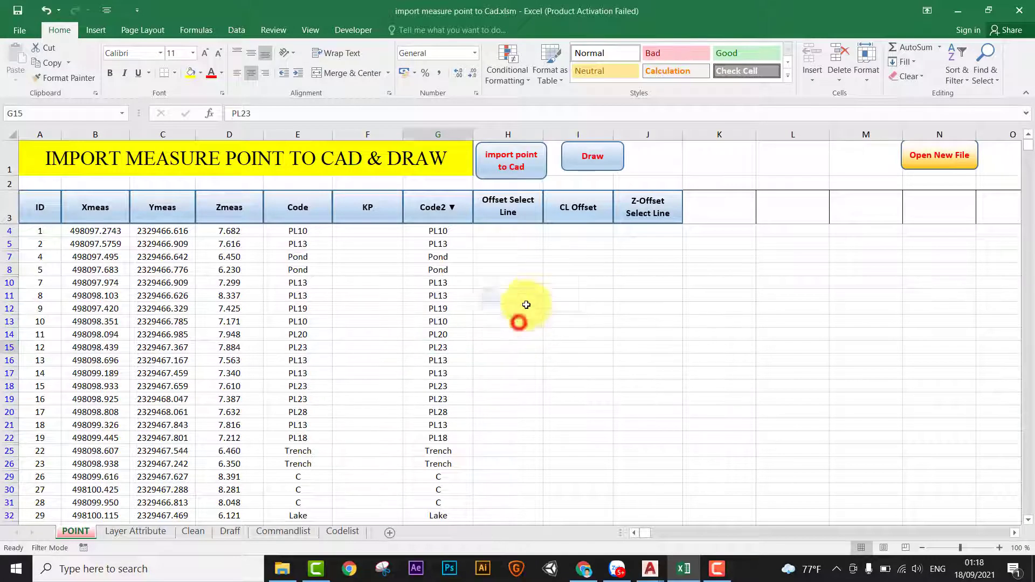
Step: Inspect the loaded codes in column E, such as Pond, PL13 and PL10
{"action": "left_click", "coordinate": [352, 322]}
{"action": "left_click_drag", "start_coordinate": [298, 244], "coordinate": [297, 463]}
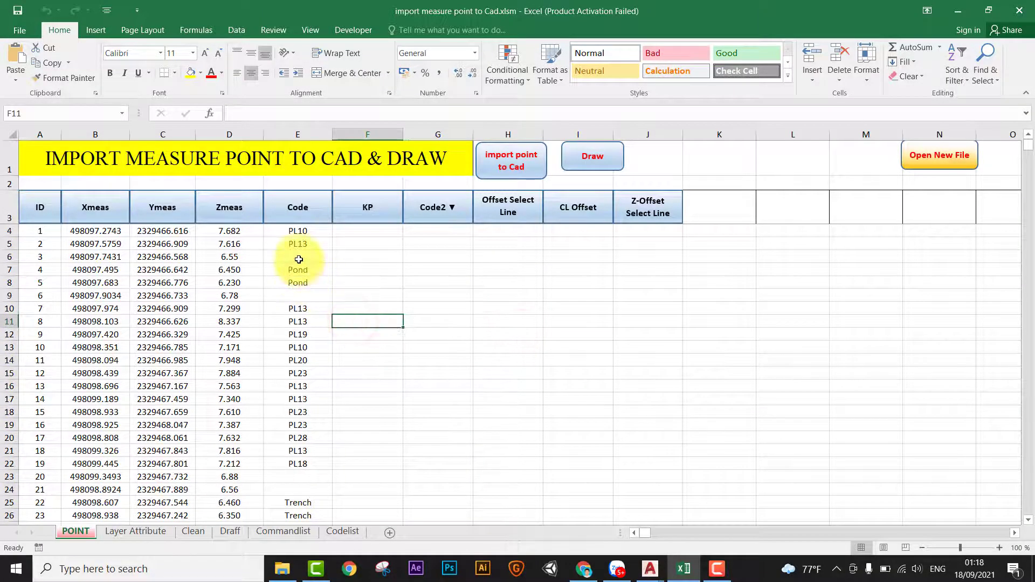
{"action": "left_click", "coordinate": [398, 407]}
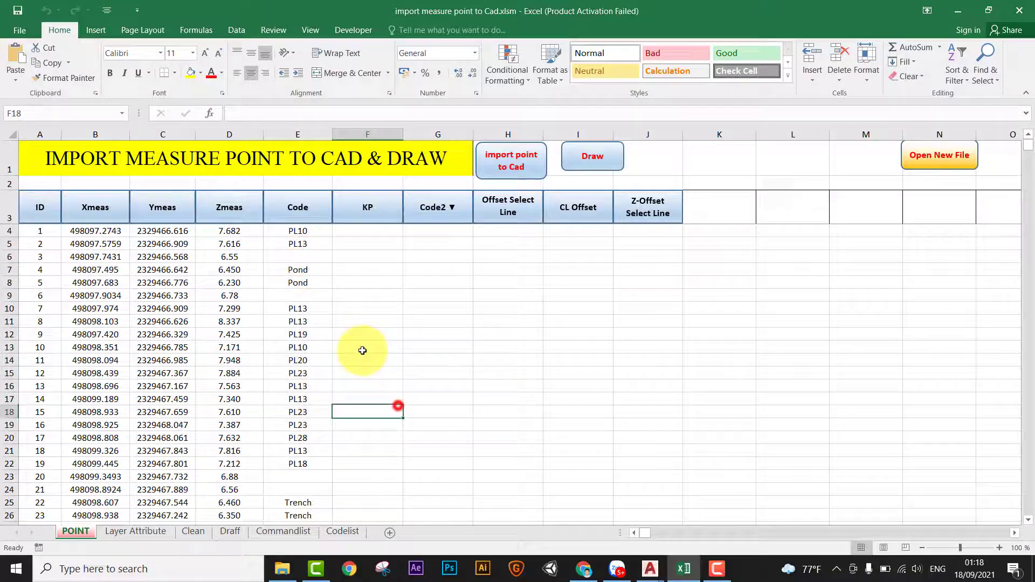
{"action": "left_click", "coordinate": [301, 270]}
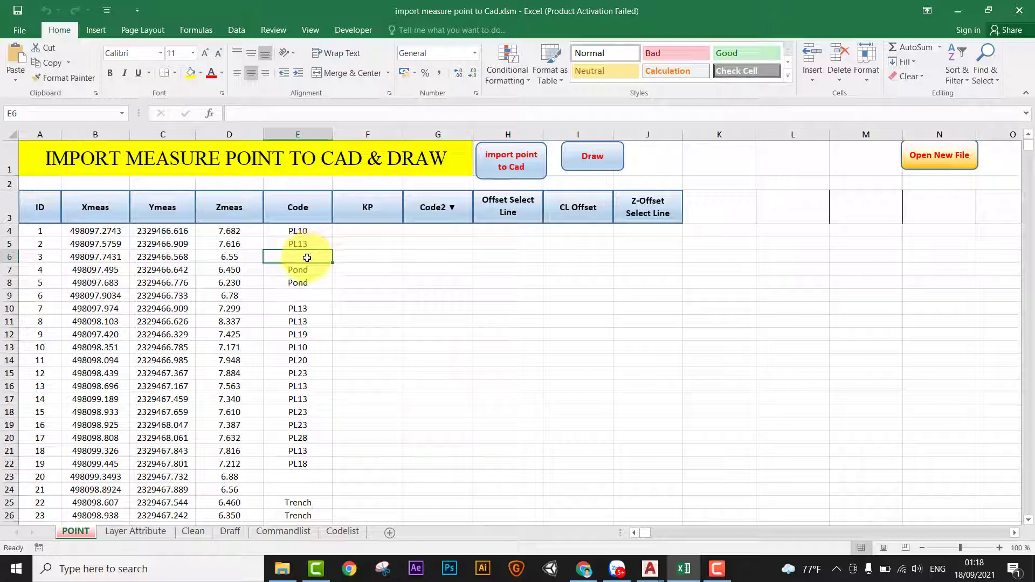
{"action": "left_click", "coordinate": [303, 246]}
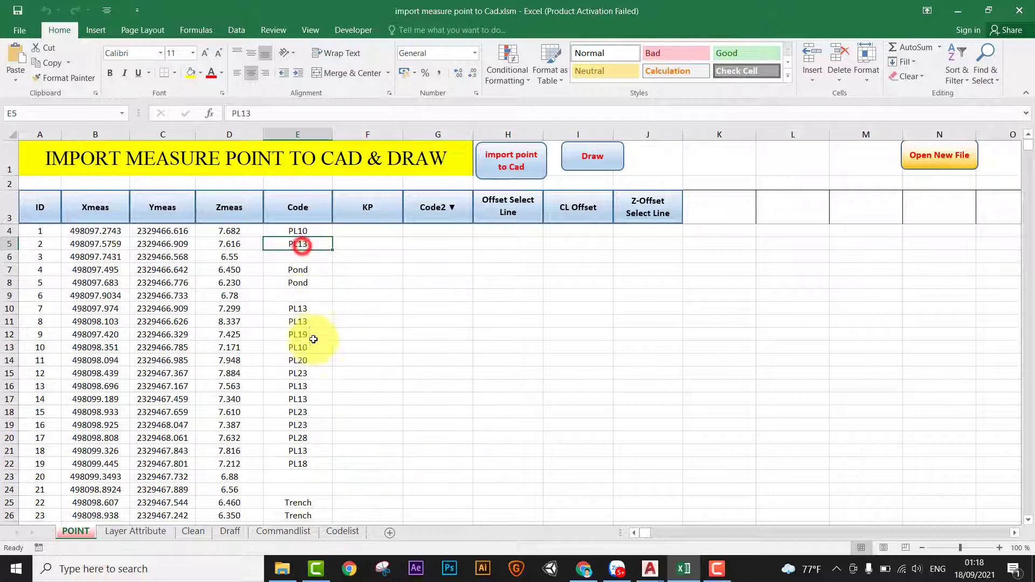
{"action": "left_click", "coordinate": [310, 347]}
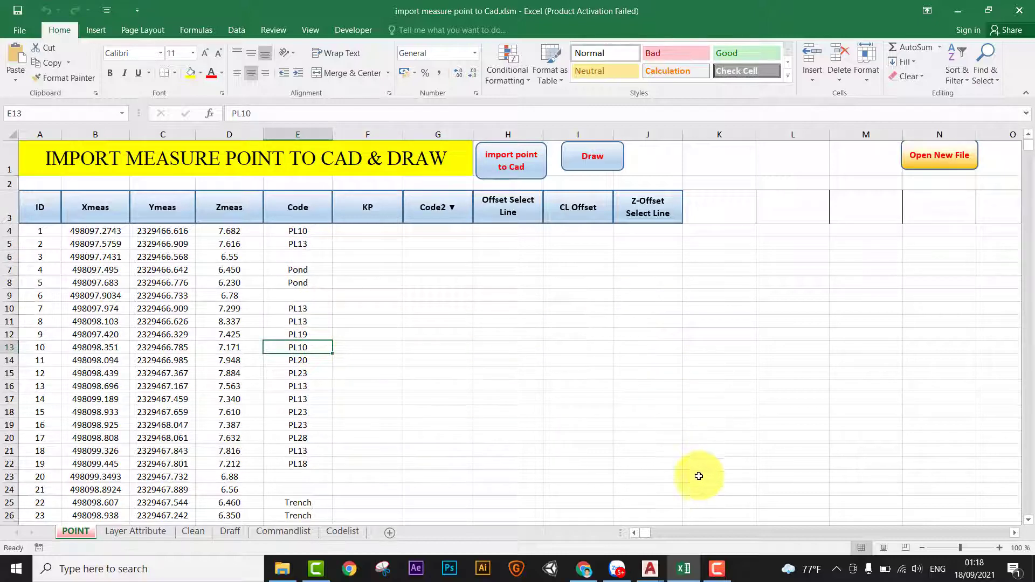
{"action": "mouse_move", "coordinate": [649, 568]}
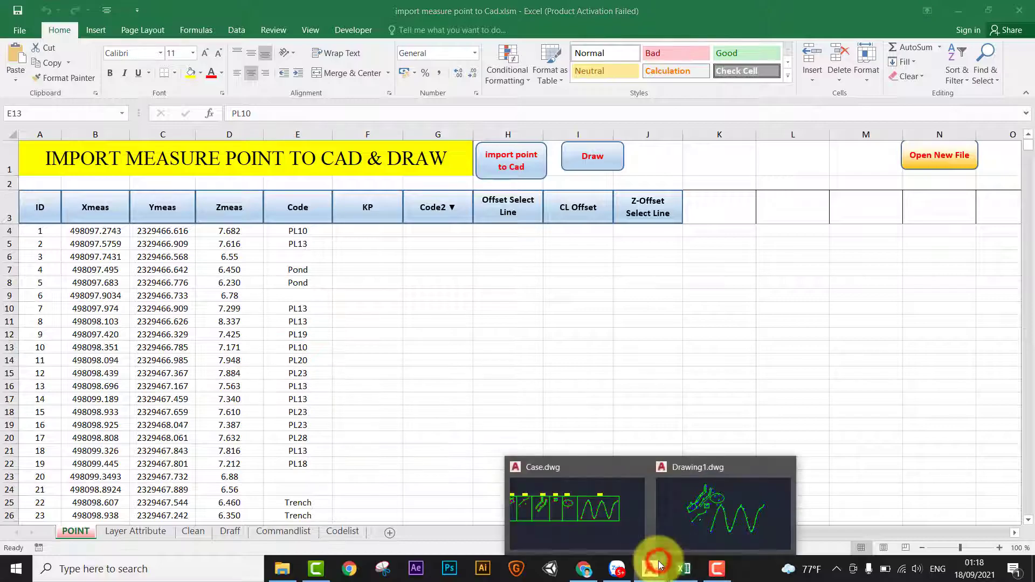
{"action": "left_click", "coordinate": [723, 501]}
{"action": "middle_click_drag", "start_coordinate": [430, 333], "coordinate": [563, 290]}
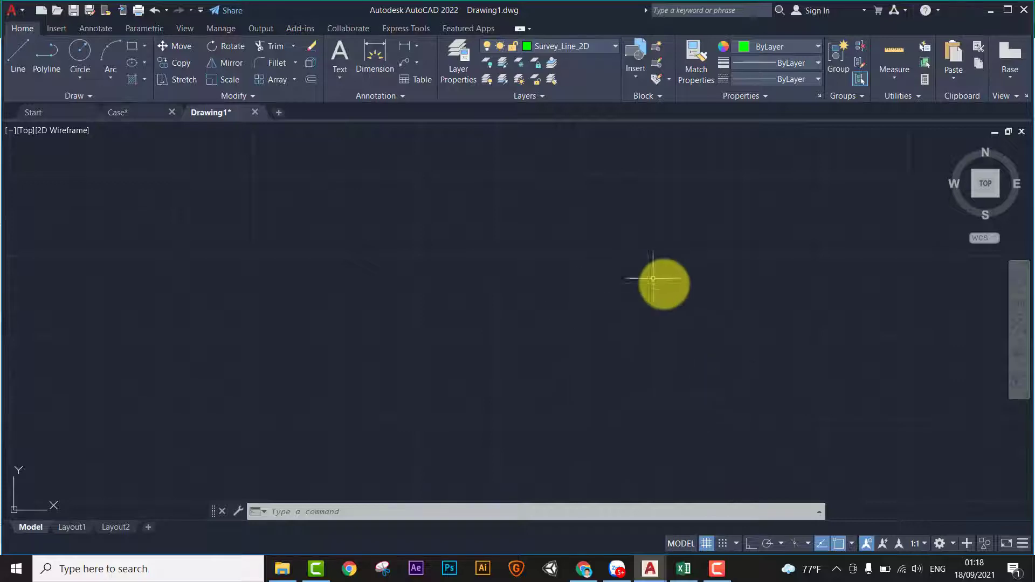
{"action": "left_click", "coordinate": [681, 568]}
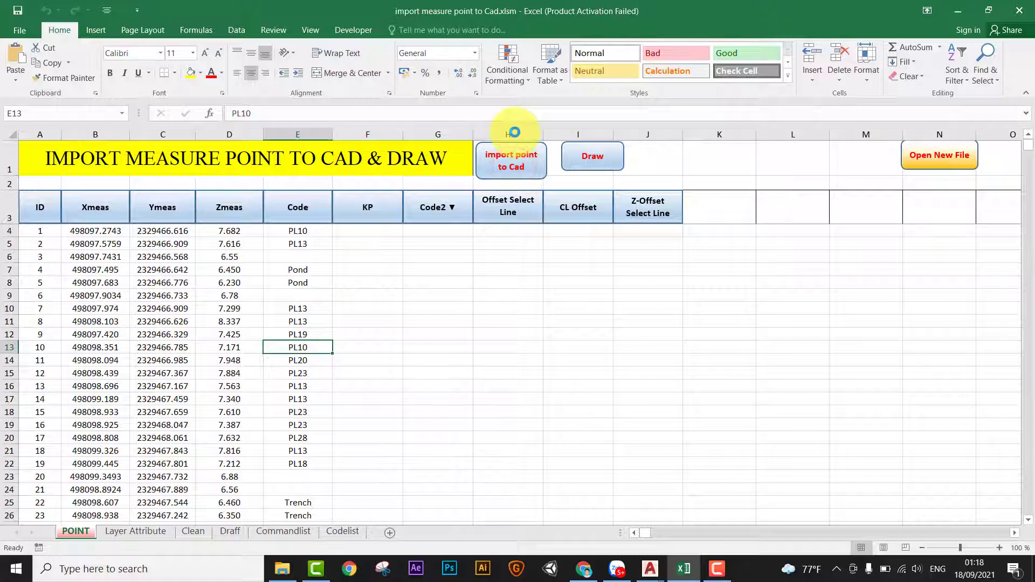
Step: Send the survey points to AutoCAD with Import point to Cad and acknowledge completion
{"action": "left_click", "coordinate": [650, 569]}
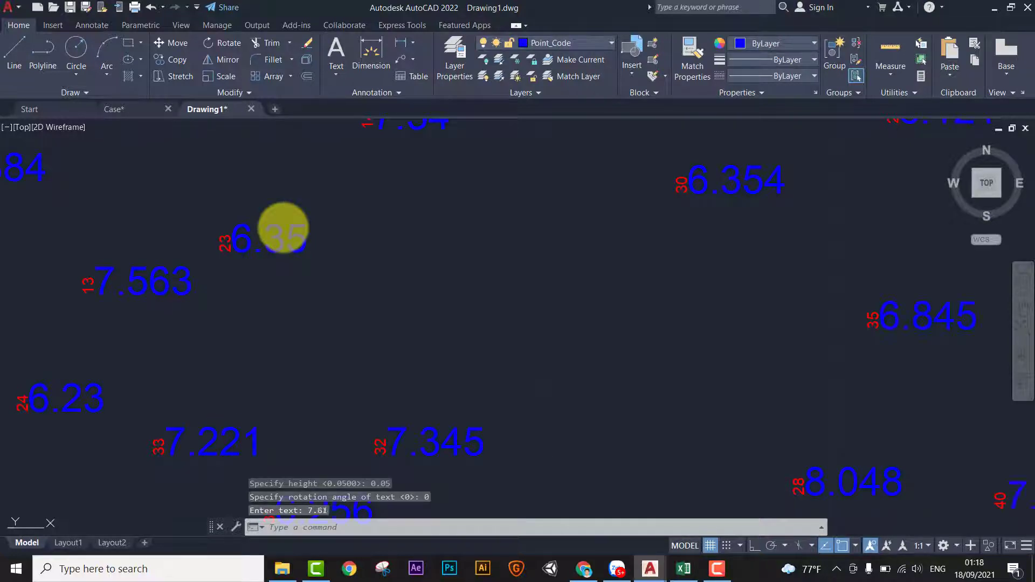
{"action": "scroll", "coordinate": [421, 233], "scroll_direction": "down", "scroll_amount": 3}
{"action": "scroll", "coordinate": [459, 237], "scroll_direction": "down", "scroll_amount": 5}
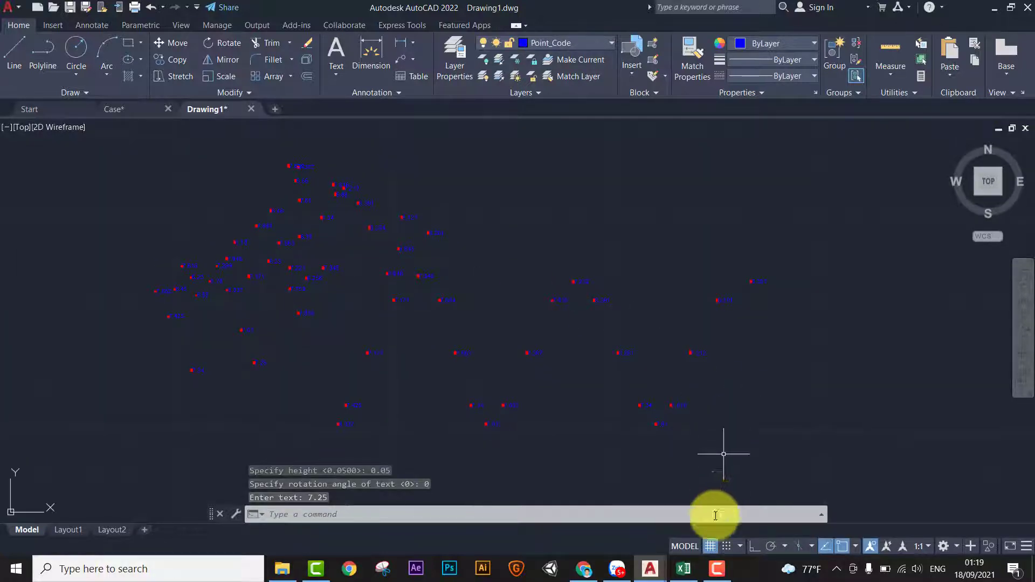
{"action": "left_click", "coordinate": [688, 570]}
{"action": "left_click", "coordinate": [516, 326]}
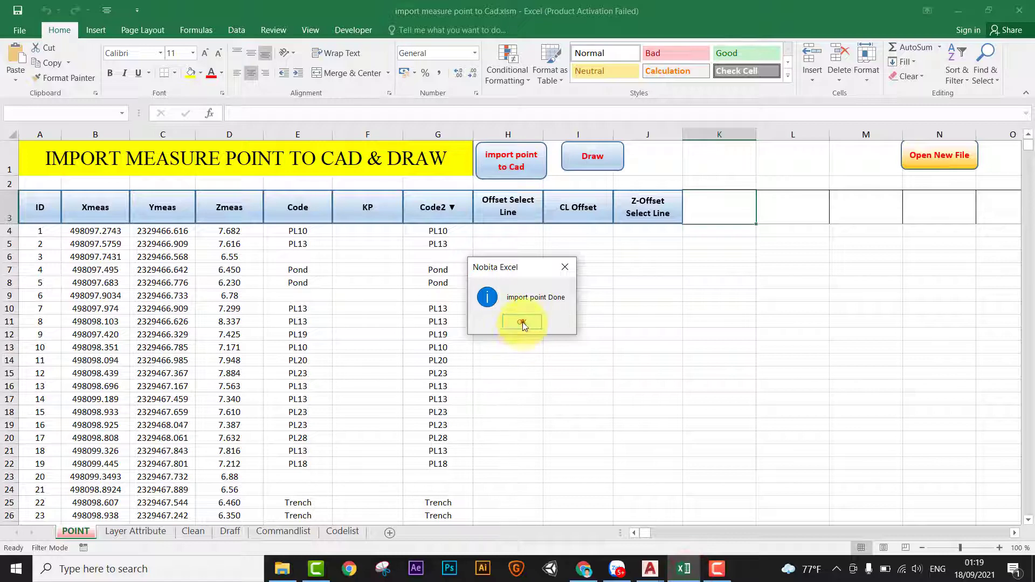
{"action": "left_click", "coordinate": [625, 309]}
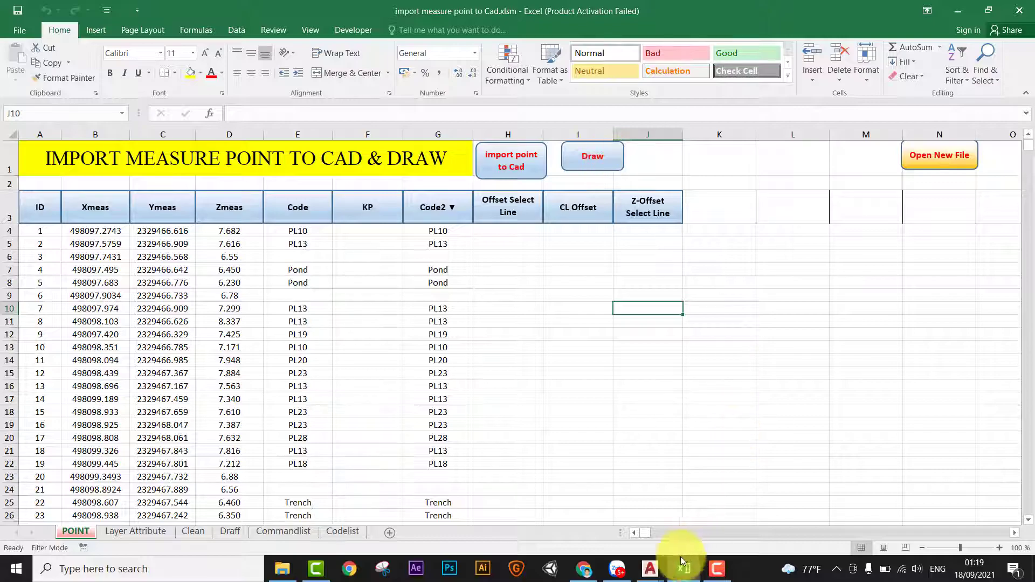
Step: Check the labeled points in the AutoCAD drawing, then return to the Excel sheet
{"action": "mouse_move", "coordinate": [649, 569]}
{"action": "left_click", "coordinate": [693, 473]}
{"action": "scroll", "coordinate": [485, 310], "scroll_direction": "up", "scroll_amount": 2}
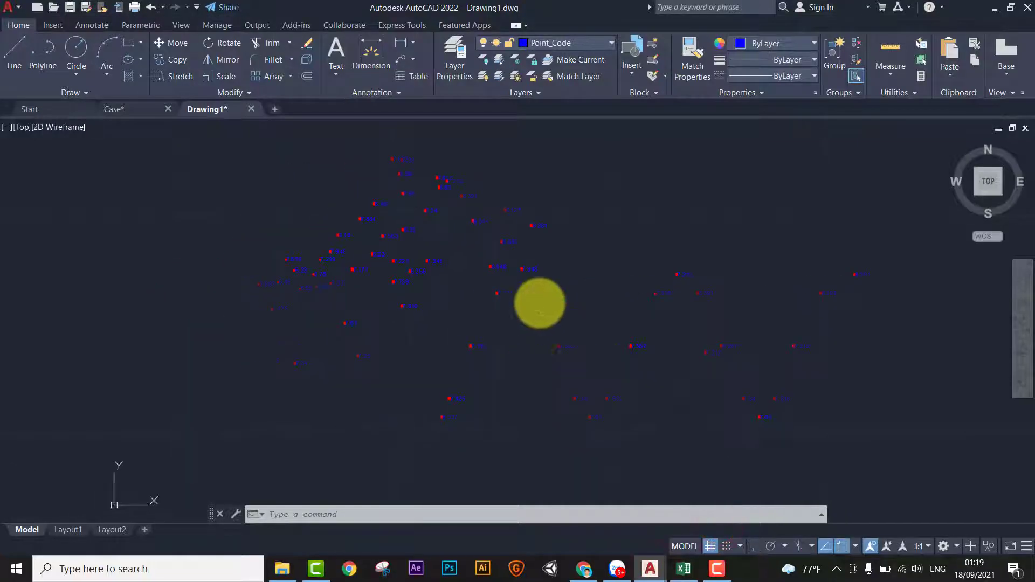
{"action": "scroll", "coordinate": [539, 303], "scroll_direction": "down", "scroll_amount": 2}
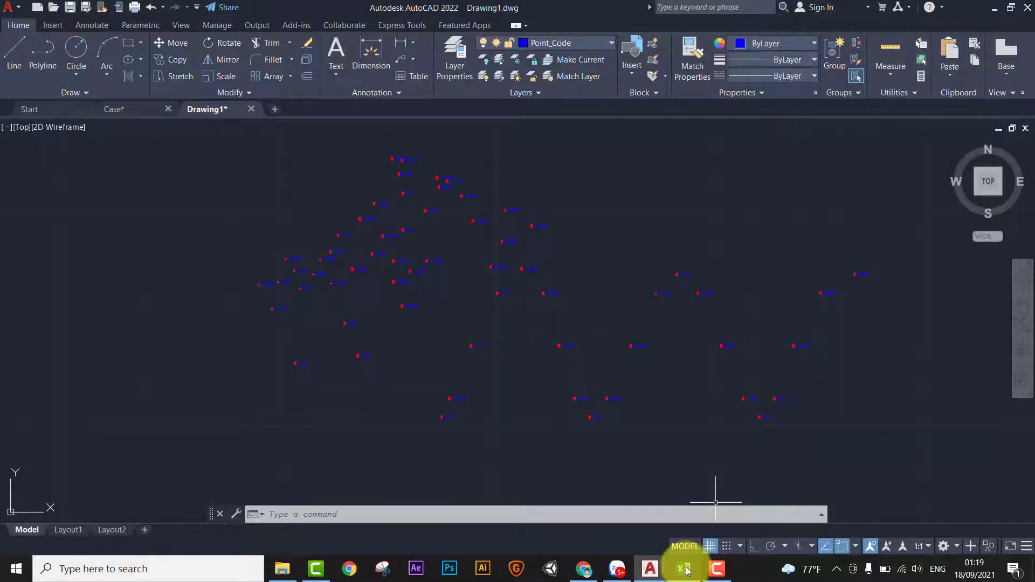
{"action": "left_click", "coordinate": [684, 569]}
{"action": "left_click", "coordinate": [549, 318]}
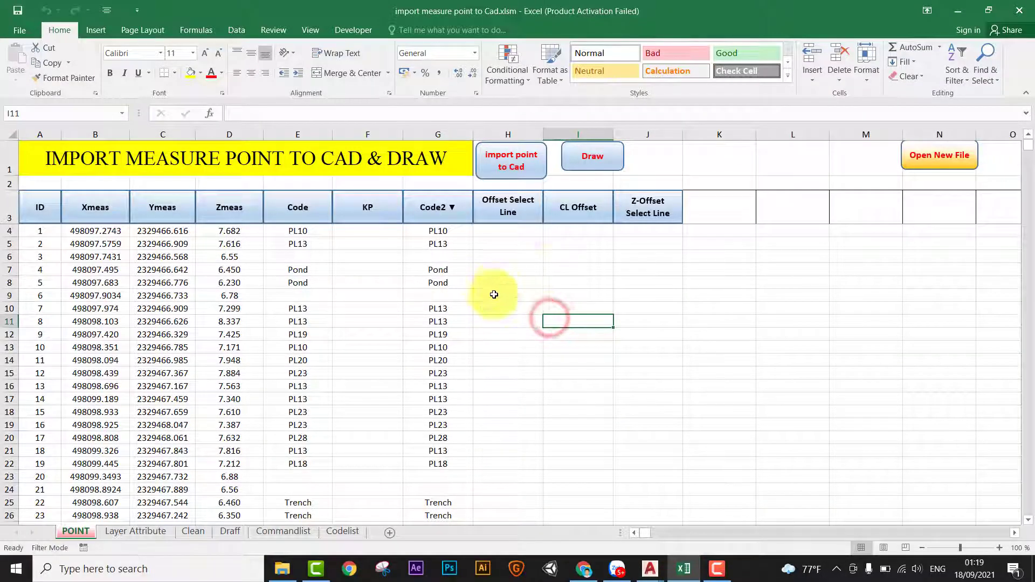
Step: Run Draw to connect code-matched points, check the linework, and confirm Draw Done
{"action": "left_click", "coordinate": [592, 160]}
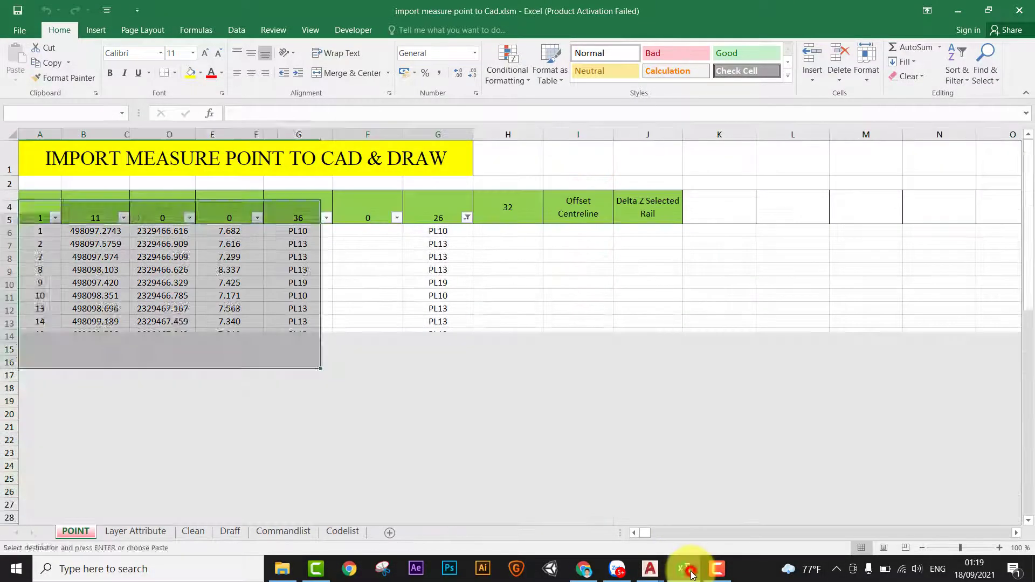
{"action": "left_click", "coordinate": [688, 571]}
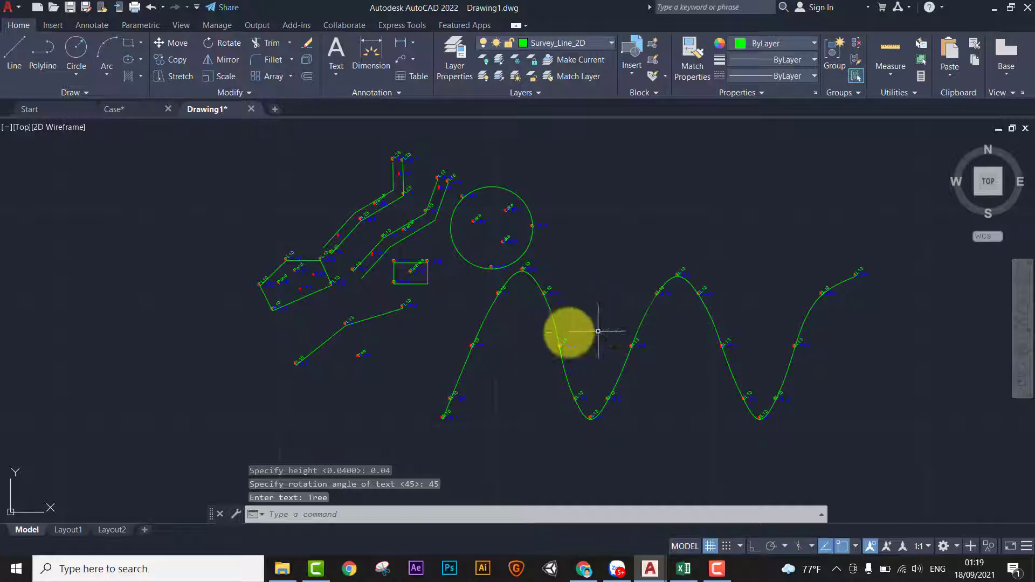
{"action": "scroll", "coordinate": [467, 347], "scroll_direction": "up", "scroll_amount": 1}
{"action": "scroll", "coordinate": [469, 348], "scroll_direction": "up", "scroll_amount": 3}
{"action": "middle_click_drag", "start_coordinate": [470, 348], "coordinate": [624, 441]}
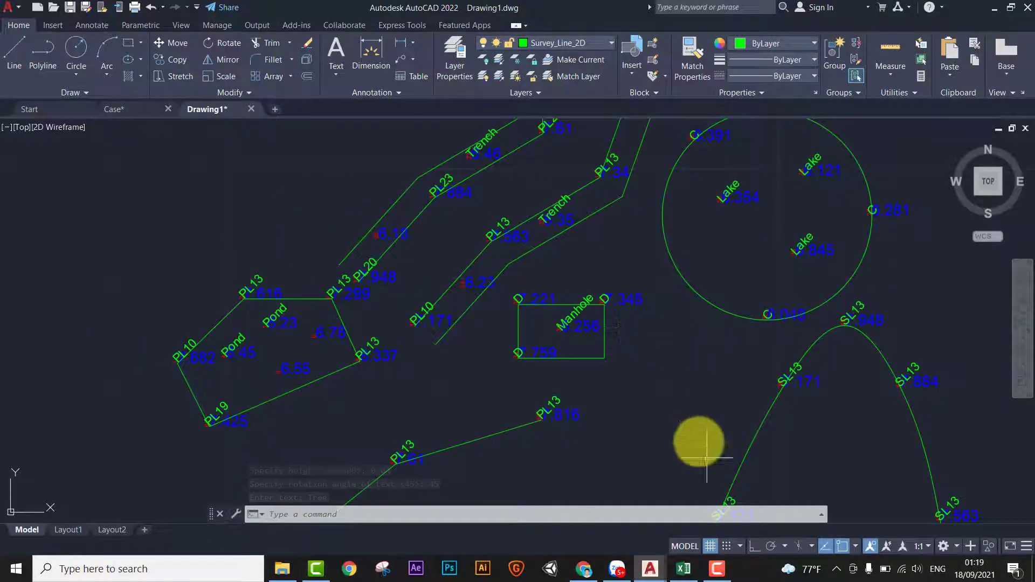
{"action": "left_click", "coordinate": [684, 569]}
{"action": "left_click", "coordinate": [516, 329]}
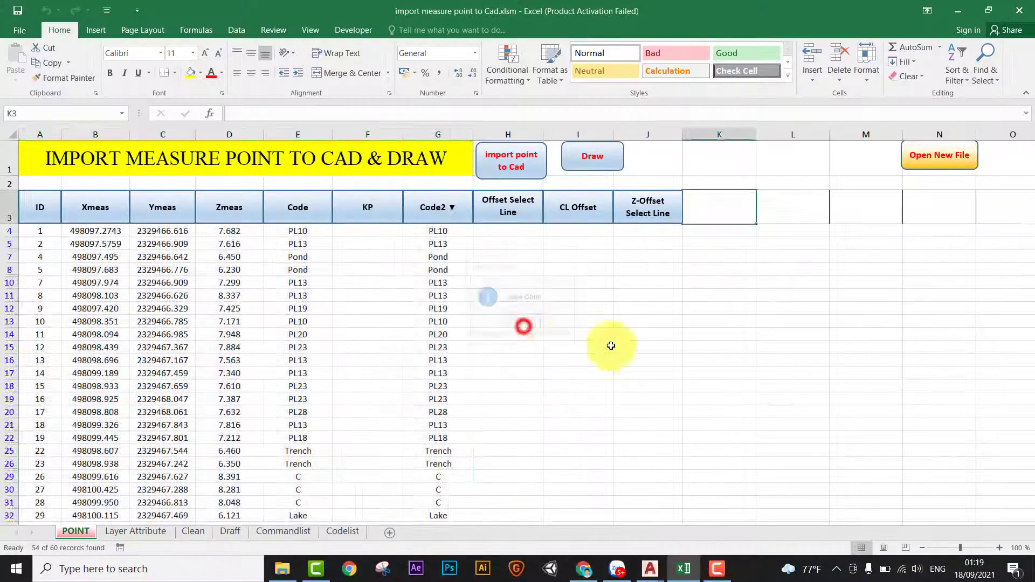
{"action": "left_click", "coordinate": [620, 349]}
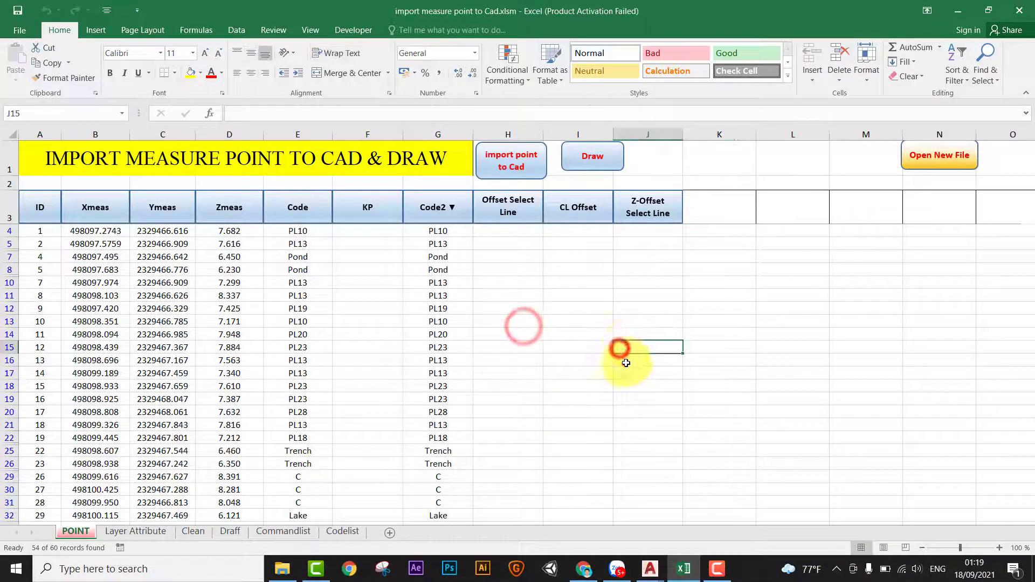
Step: Return to AutoCAD and show the list of open drawings
{"action": "left_click", "coordinate": [684, 570]}
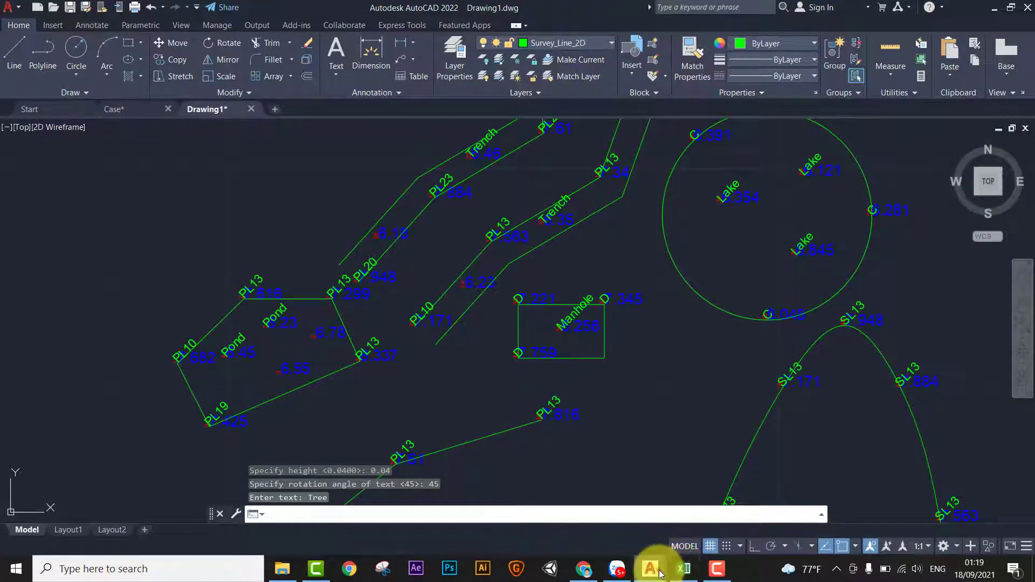
{"action": "mouse_move", "coordinate": [649, 568]}
{"action": "left_click", "coordinate": [573, 527]}
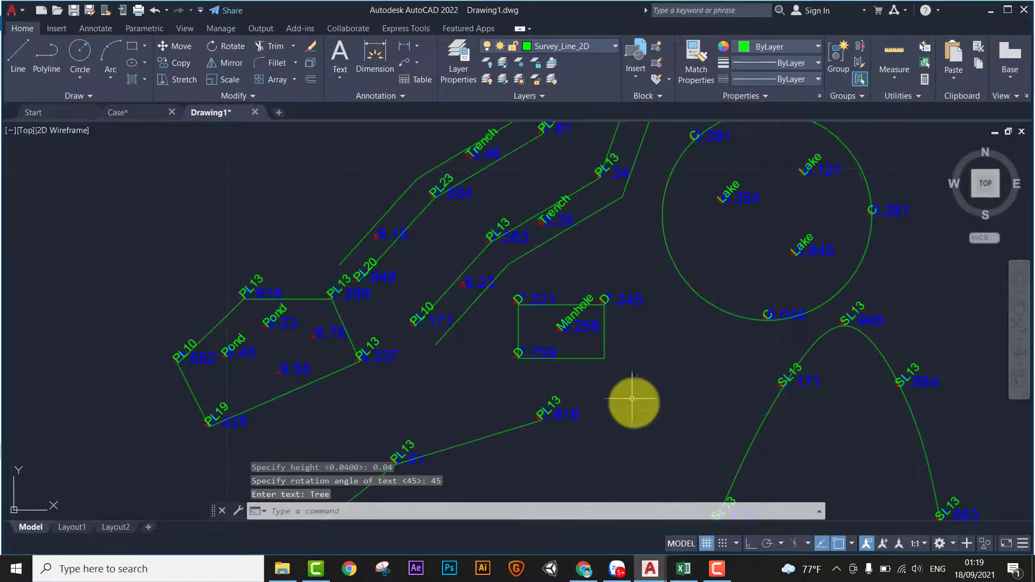
{"action": "left_click", "coordinate": [650, 569]}
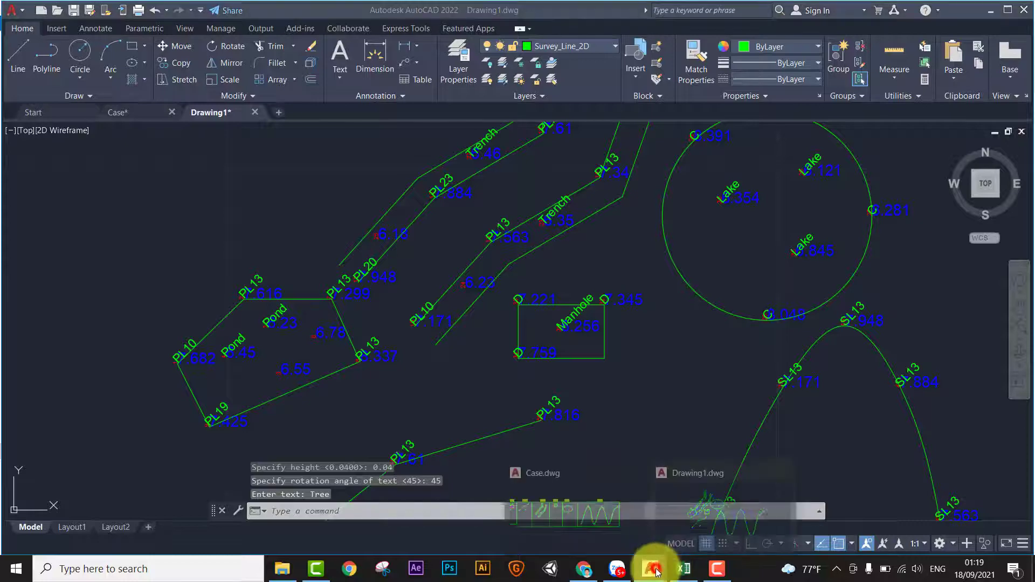
Step: Switch to Case.dwg and zoom in on the Case 1 PL10/PL13/PL19 outline
{"action": "left_click", "coordinate": [592, 515]}
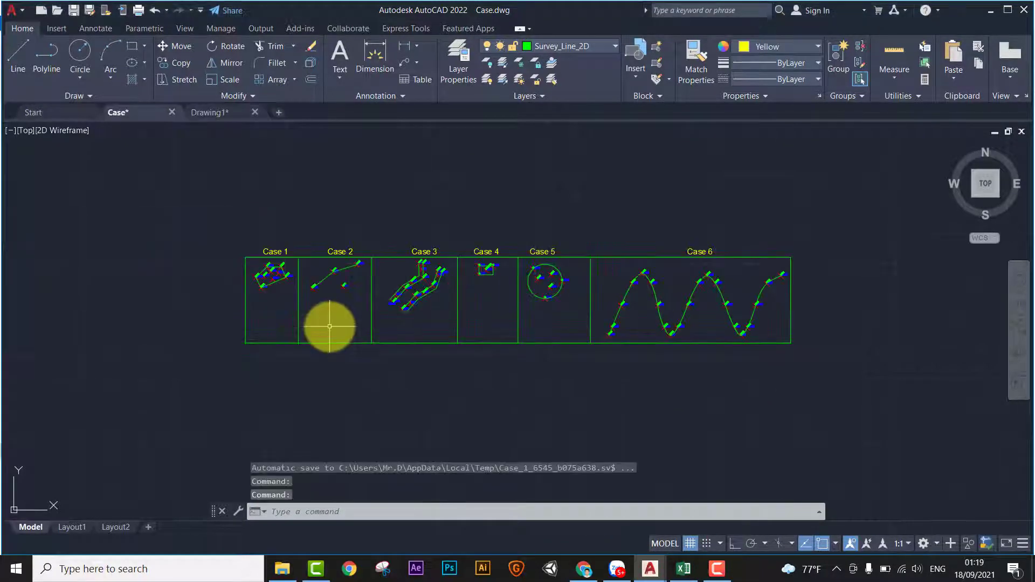
{"action": "middle_click_drag", "start_coordinate": [330, 326], "coordinate": [490, 331]}
{"action": "scroll", "coordinate": [451, 287], "scroll_direction": "up", "scroll_amount": 4}
{"action": "scroll", "coordinate": [417, 347], "scroll_direction": "up", "scroll_amount": 4}
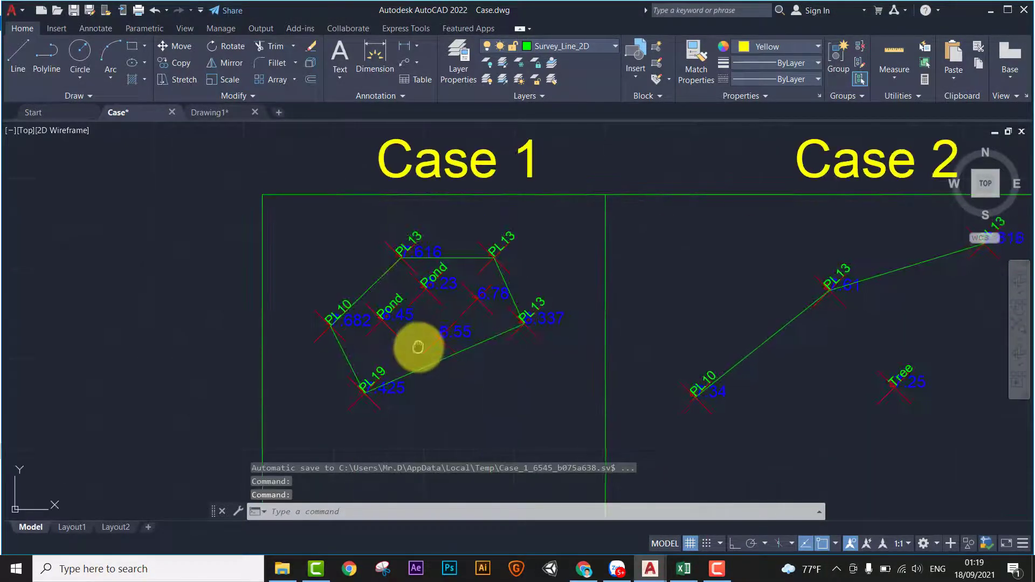
{"action": "middle_click_drag", "start_coordinate": [418, 346], "coordinate": [425, 346]}
{"action": "middle_click_drag", "start_coordinate": [499, 323], "coordinate": [505, 336]}
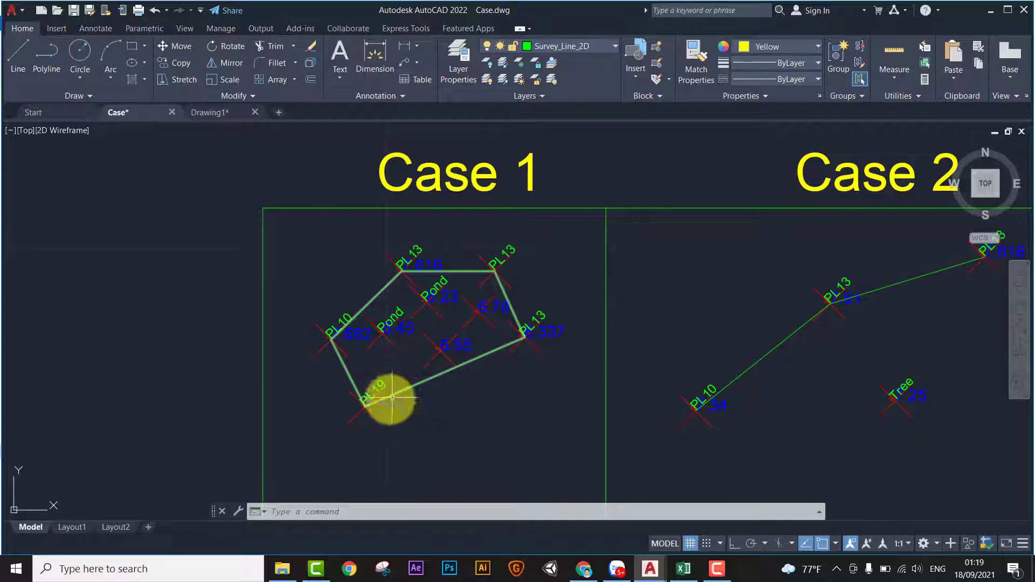
{"action": "scroll", "coordinate": [353, 367], "scroll_direction": "up", "scroll_amount": 2}
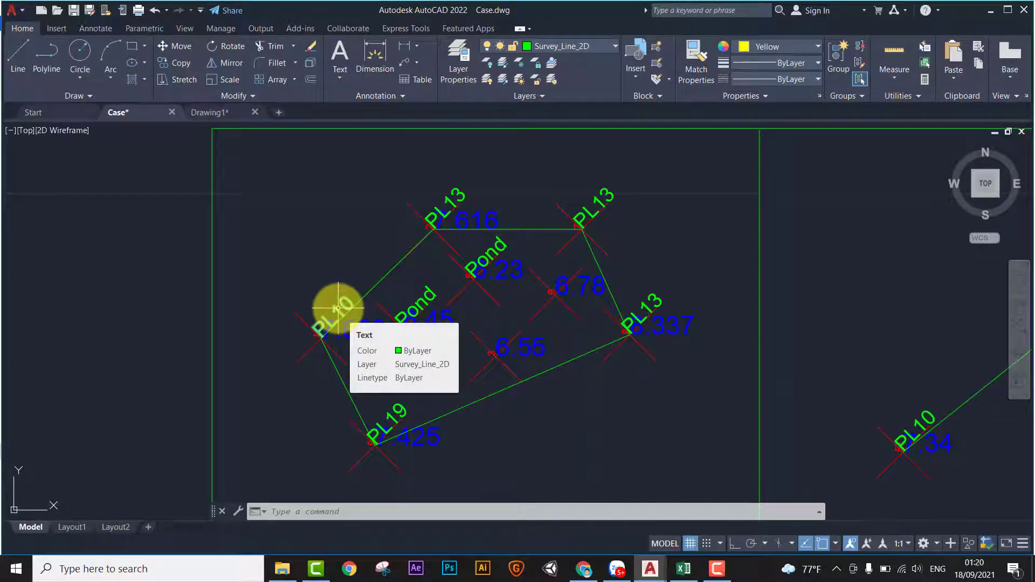
{"action": "left_click", "coordinate": [608, 338]}
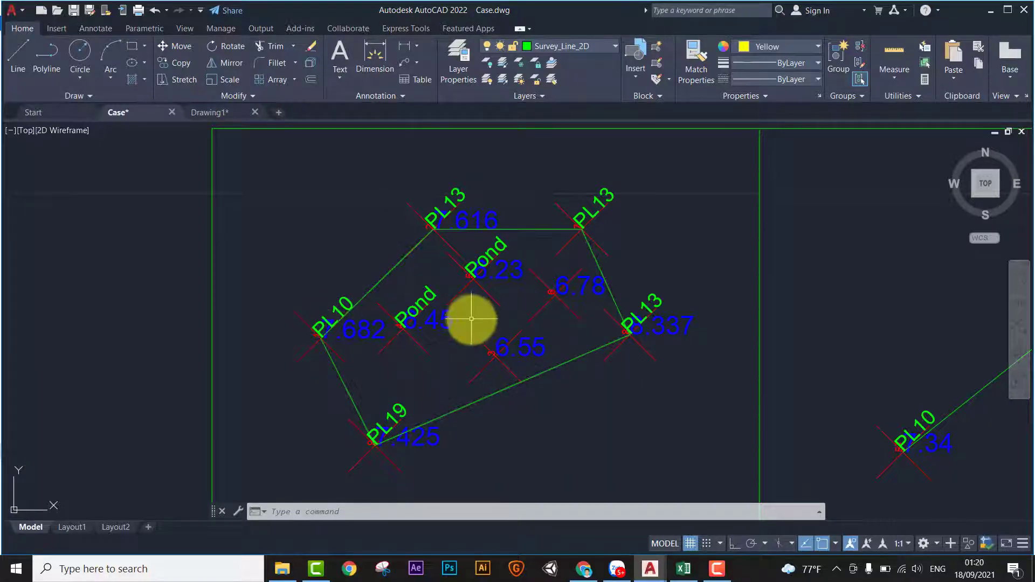
{"action": "scroll", "coordinate": [324, 333], "scroll_direction": "up", "scroll_amount": 5}
{"action": "scroll", "coordinate": [327, 330], "scroll_direction": "down", "scroll_amount": 1}
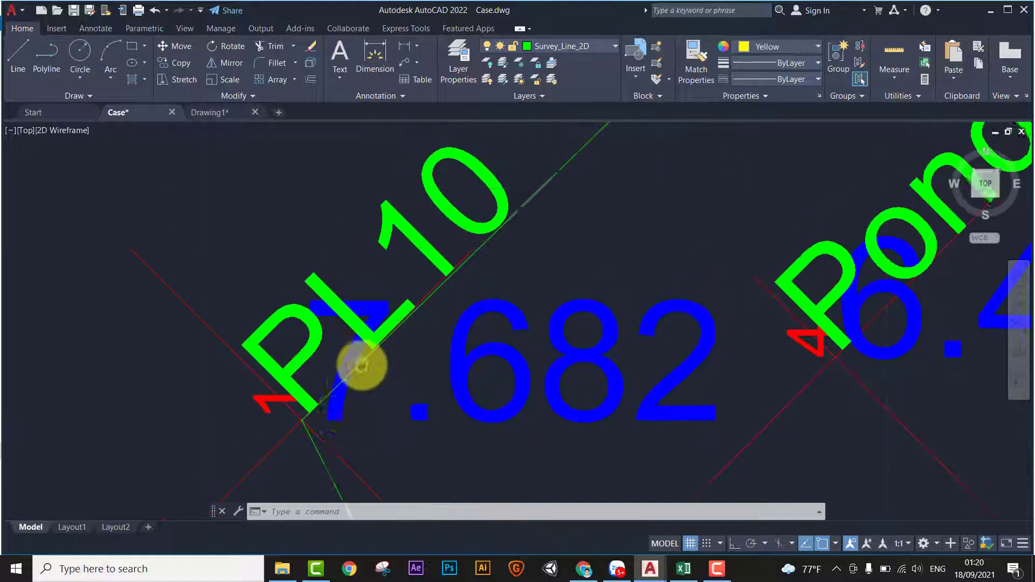
{"action": "scroll", "coordinate": [358, 363], "scroll_direction": "down", "scroll_amount": 3}
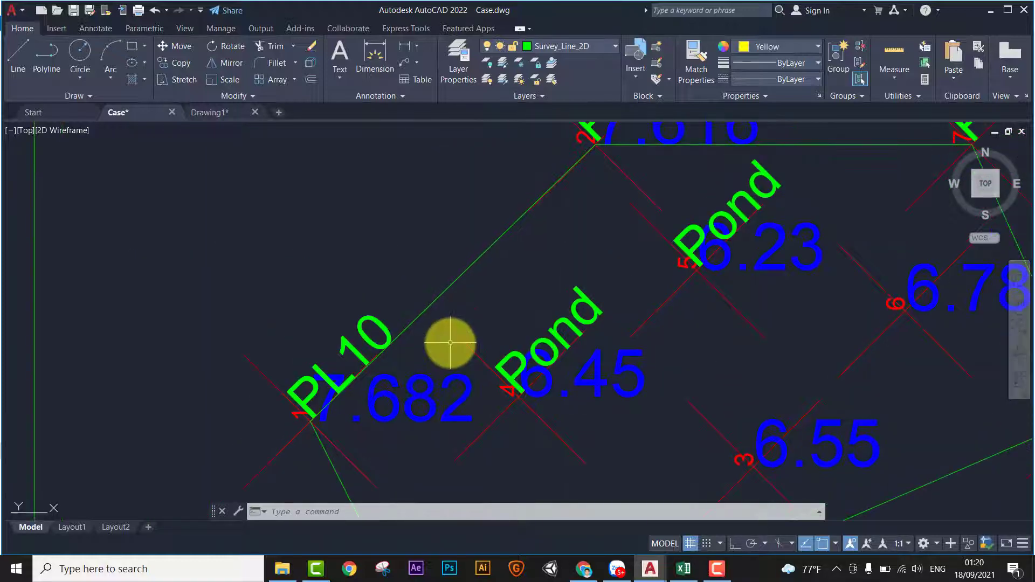
{"action": "middle_click_drag", "start_coordinate": [365, 427], "coordinate": [301, 356]}
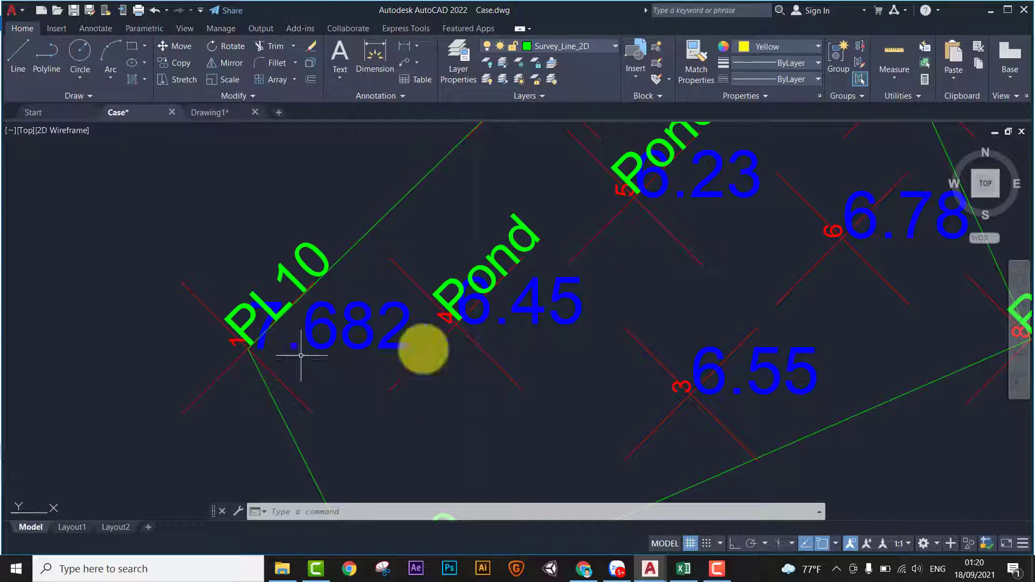
{"action": "middle_click_drag", "start_coordinate": [474, 319], "coordinate": [434, 365]}
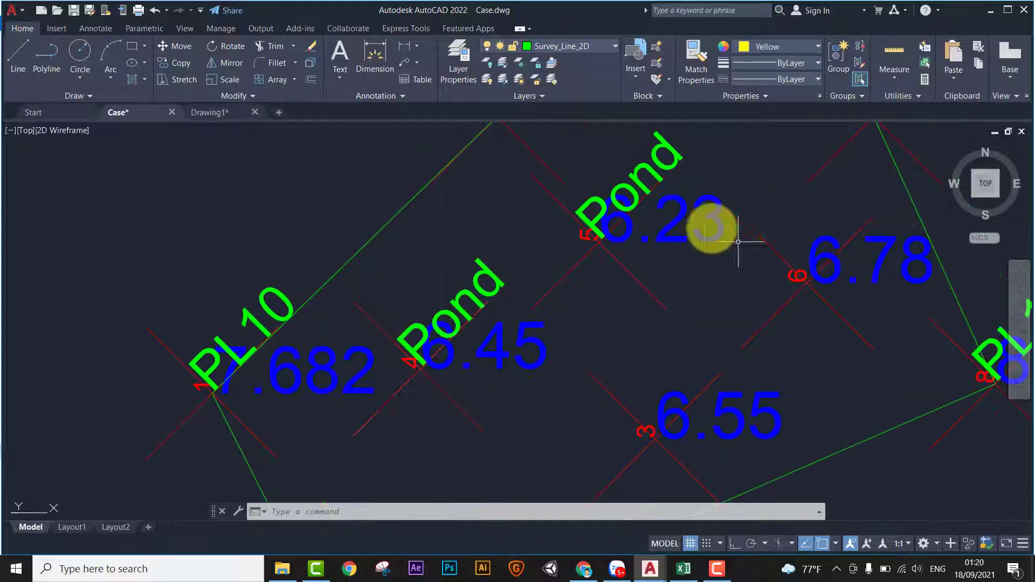
{"action": "middle_click_drag", "start_coordinate": [588, 291], "coordinate": [561, 432]}
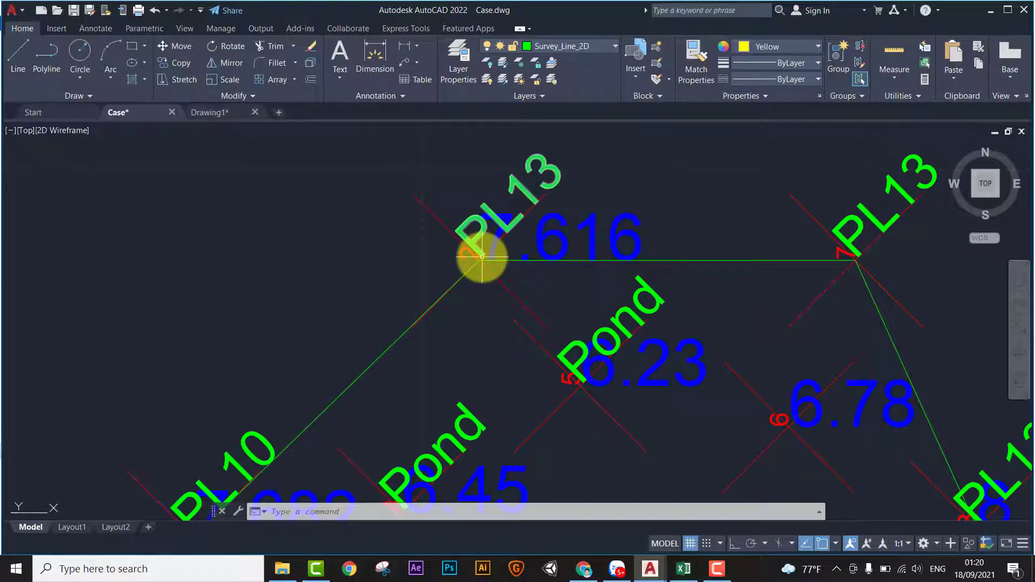
{"action": "middle_click_drag", "start_coordinate": [492, 331], "coordinate": [548, 254]}
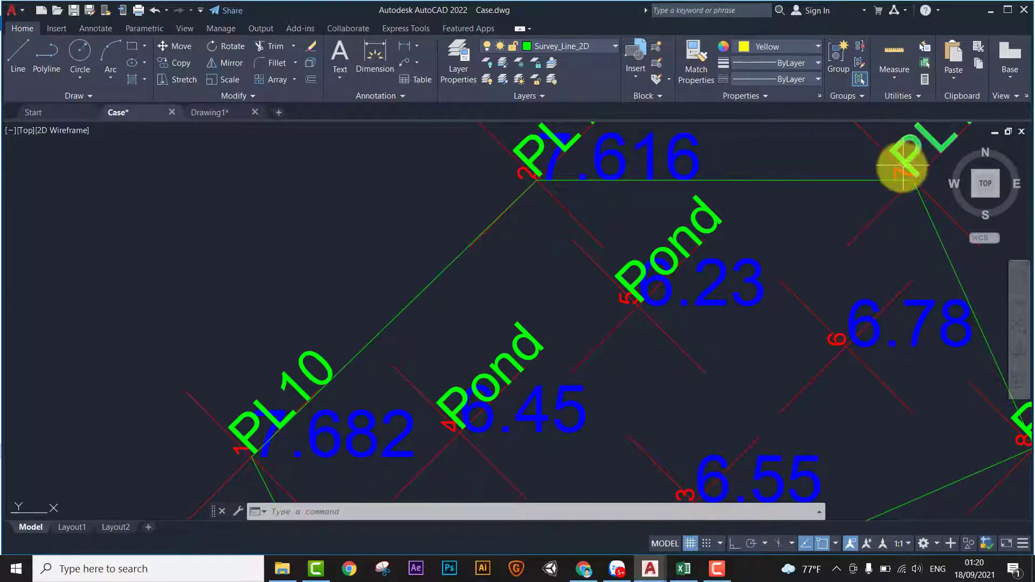
{"action": "scroll", "coordinate": [793, 215], "scroll_direction": "down", "scroll_amount": 1}
{"action": "scroll", "coordinate": [793, 215], "scroll_direction": "down", "scroll_amount": 1}
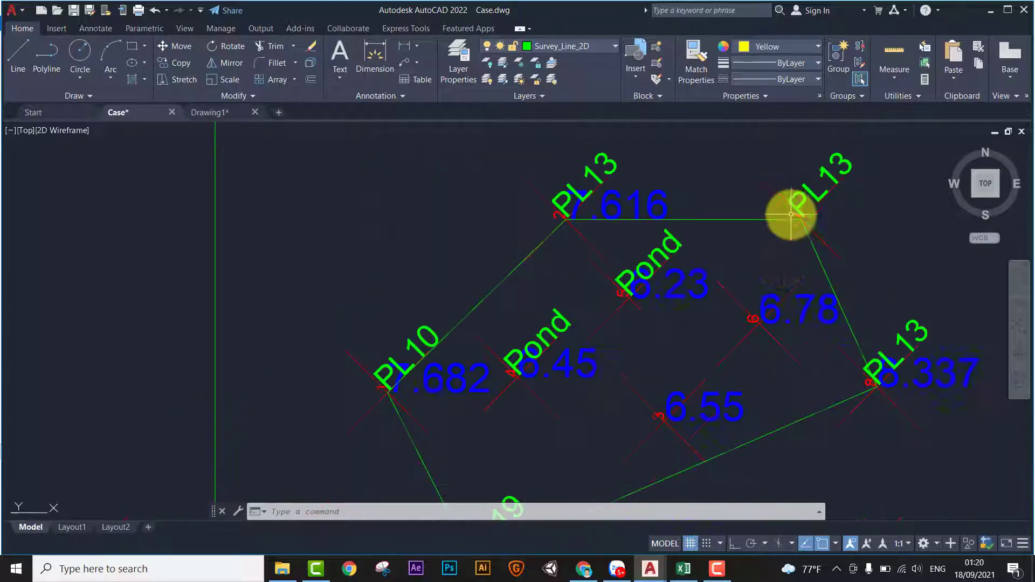
{"action": "middle_click_drag", "start_coordinate": [781, 262], "coordinate": [762, 235]}
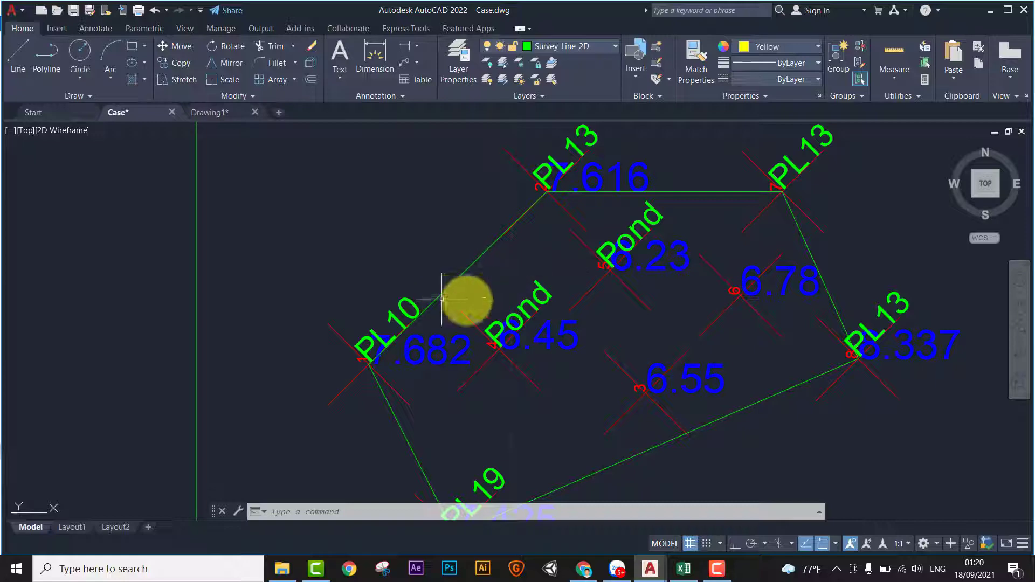
{"action": "middle_click_drag", "start_coordinate": [639, 297], "coordinate": [627, 294]}
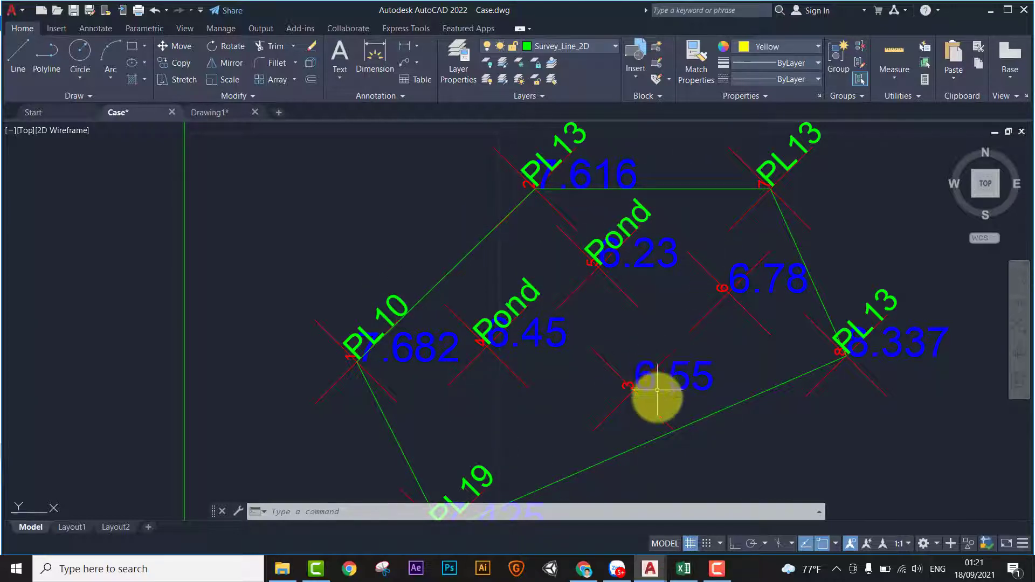
{"action": "left_click", "coordinate": [620, 384]}
{"action": "key", "text": "Escape"}
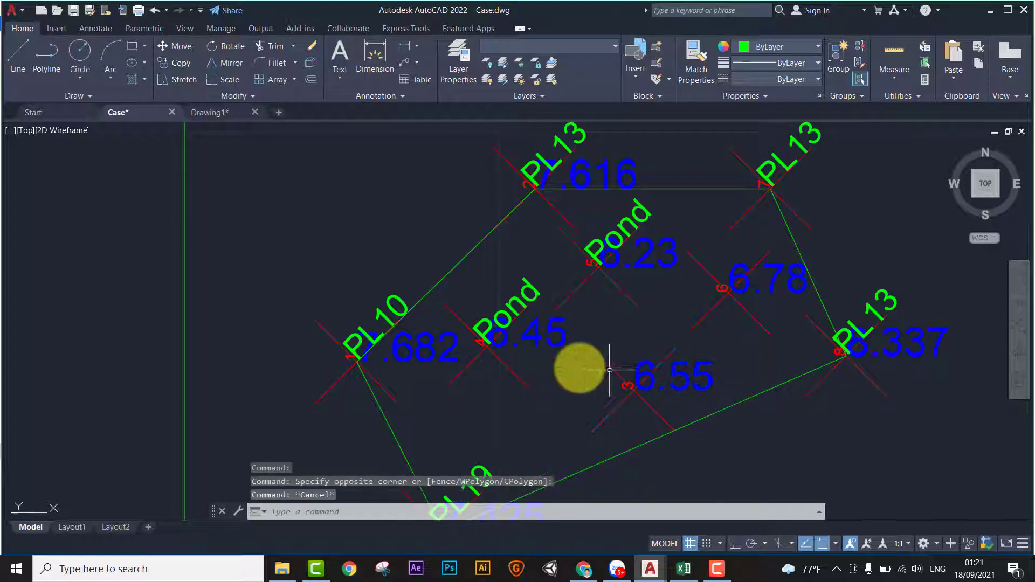
{"action": "left_click", "coordinate": [513, 393]}
{"action": "left_click", "coordinate": [472, 303]}
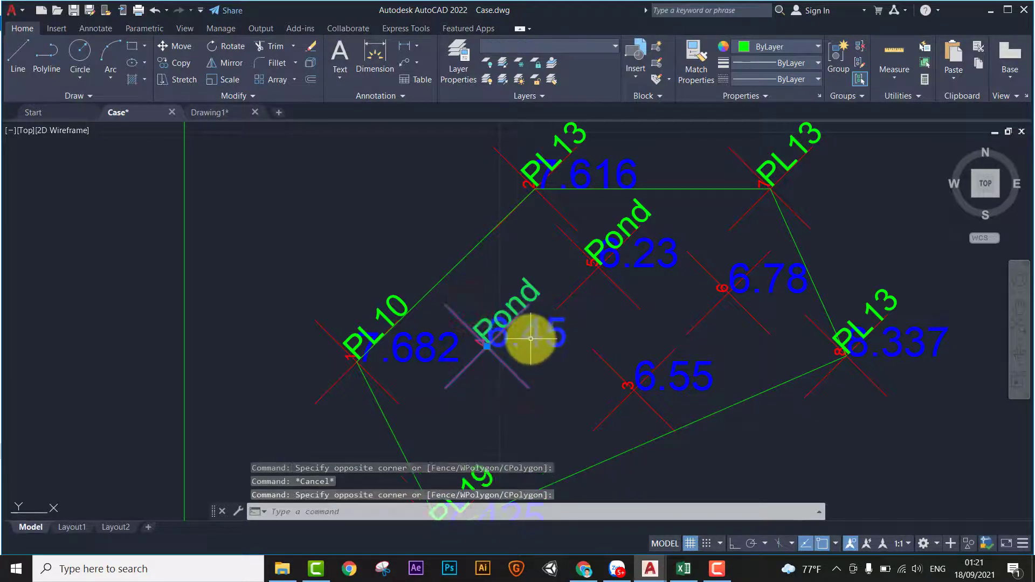
{"action": "key", "text": "Escape"}
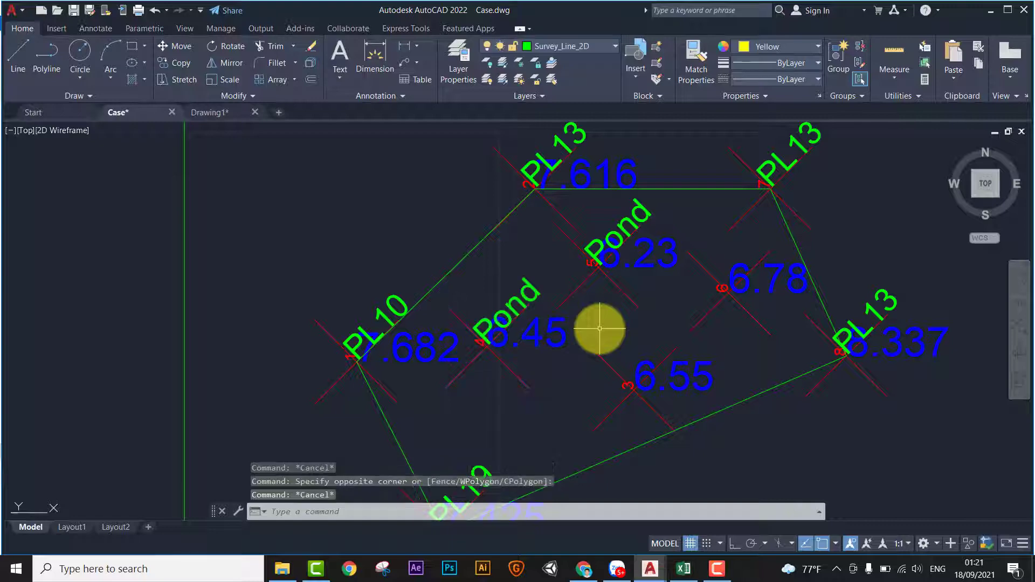
{"action": "middle_click_drag", "start_coordinate": [710, 306], "coordinate": [673, 299]}
{"action": "scroll", "coordinate": [593, 291], "scroll_direction": "down", "scroll_amount": 2}
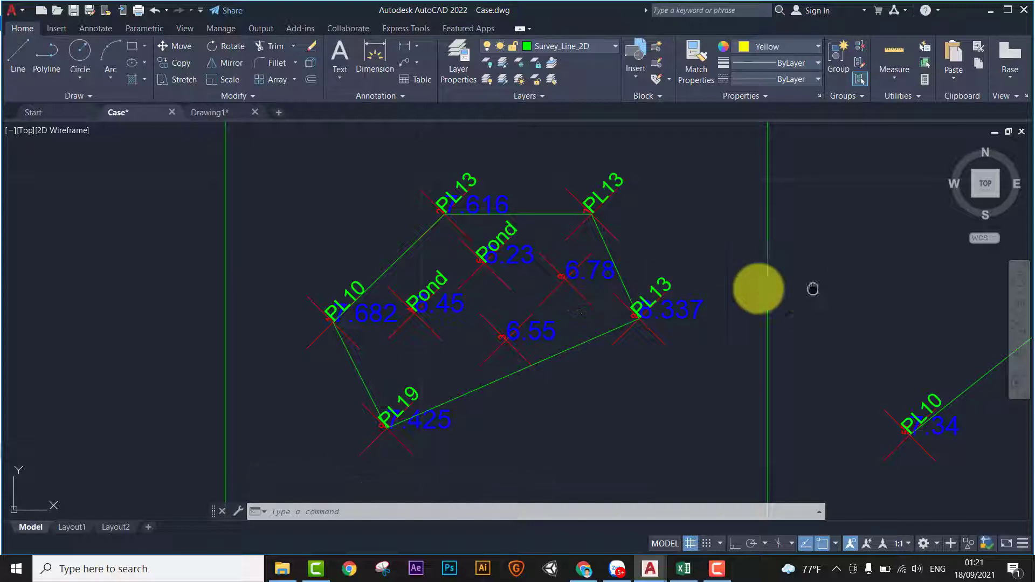
Step: Pan across to the Case 2 frame and centre its PL survey lines
{"action": "middle_click_drag", "start_coordinate": [760, 289], "coordinate": [497, 300]}
{"action": "scroll", "coordinate": [726, 279], "scroll_direction": "down", "scroll_amount": 2}
{"action": "middle_click_drag", "start_coordinate": [809, 268], "coordinate": [631, 303]}
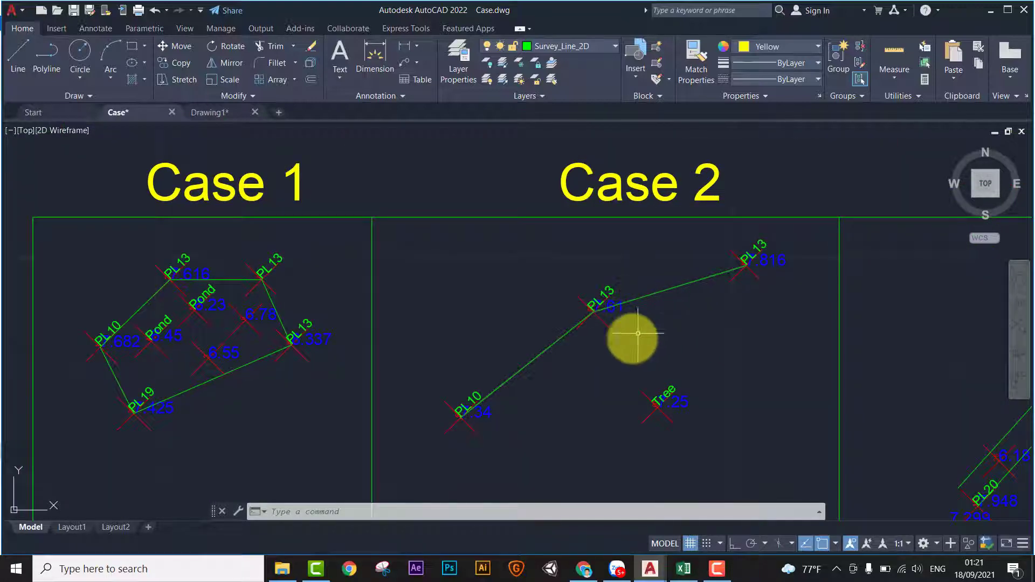
{"action": "scroll", "coordinate": [631, 340], "scroll_direction": "up", "scroll_amount": 2}
{"action": "middle_click_drag", "start_coordinate": [629, 340], "coordinate": [617, 321]}
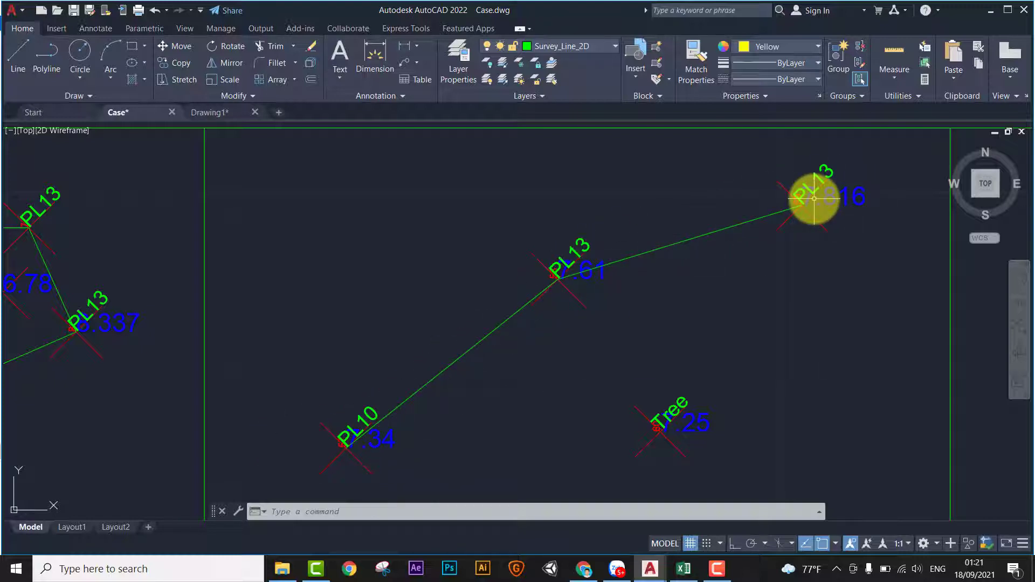
{"action": "middle_click_drag", "start_coordinate": [705, 339], "coordinate": [681, 302]}
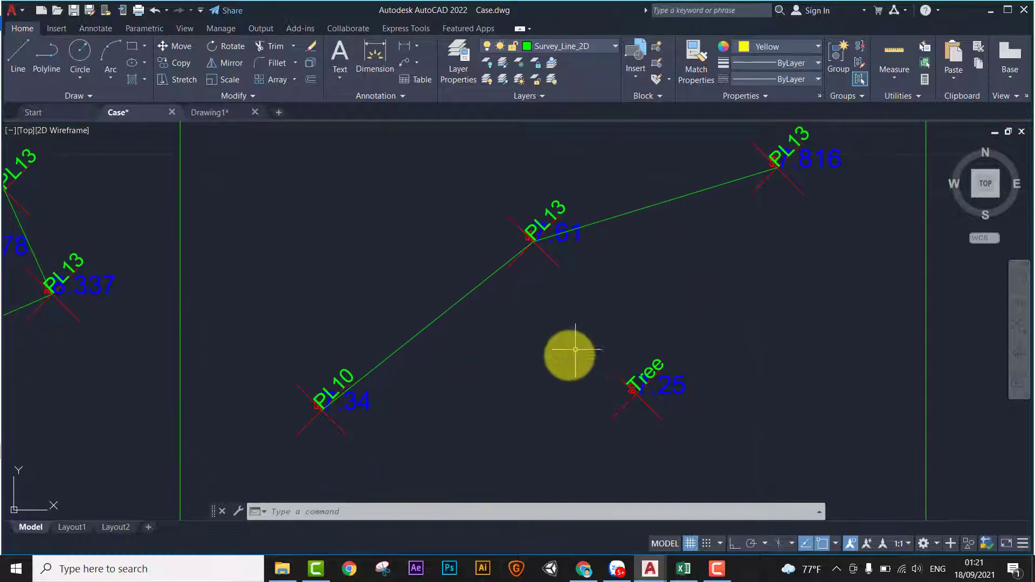
Step: Zoom in around the Tree point, cancel stray selection windows, then zoom out
{"action": "left_click", "coordinate": [678, 425]}
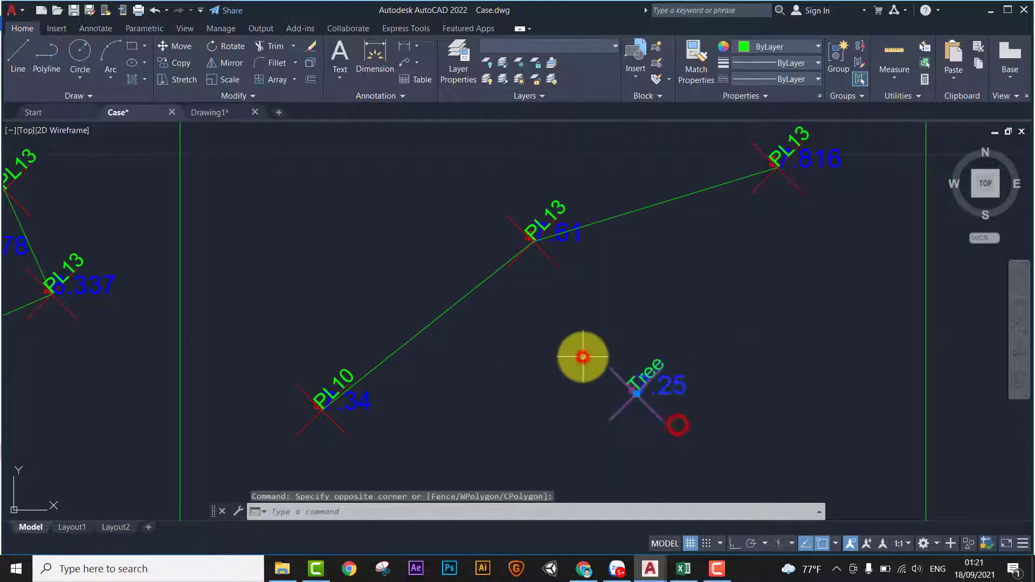
{"action": "key", "text": "Escape"}
{"action": "scroll", "coordinate": [699, 356], "scroll_direction": "up", "scroll_amount": 5}
{"action": "left_click", "coordinate": [699, 356]}
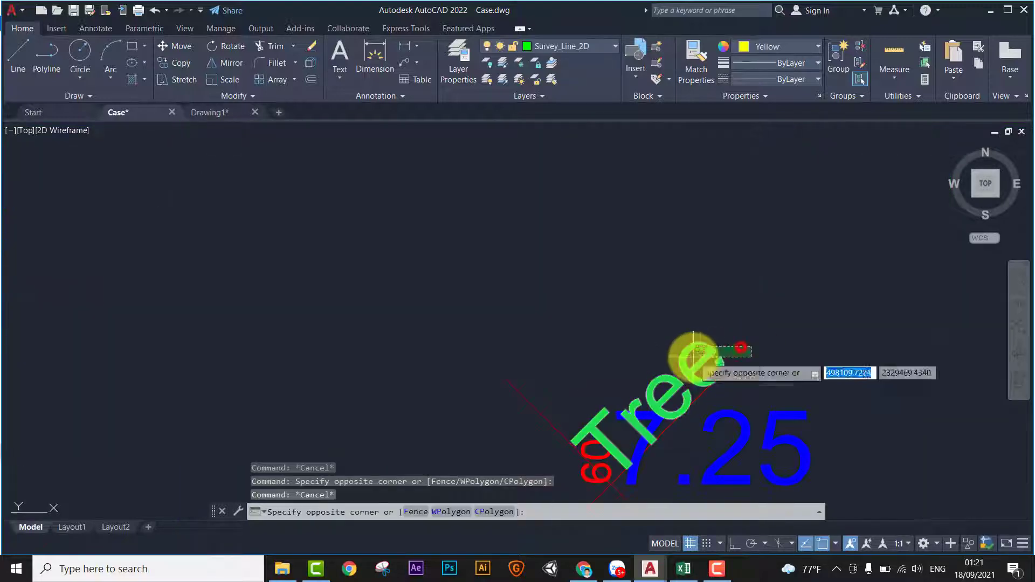
{"action": "key", "text": "Escape"}
{"action": "scroll", "coordinate": [763, 358], "scroll_direction": "down", "scroll_amount": 5}
{"action": "scroll", "coordinate": [474, 323], "scroll_direction": "down", "scroll_amount": 5}
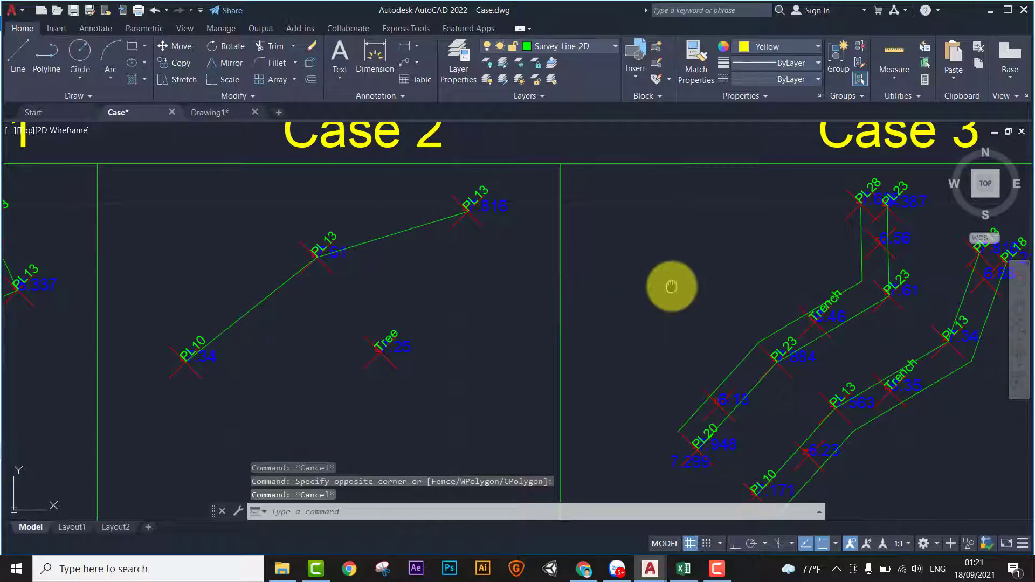
Step: Centre Case 3 and zoom in on its PL28 and PL23 trench points
{"action": "middle_click_drag", "start_coordinate": [671, 284], "coordinate": [382, 335]}
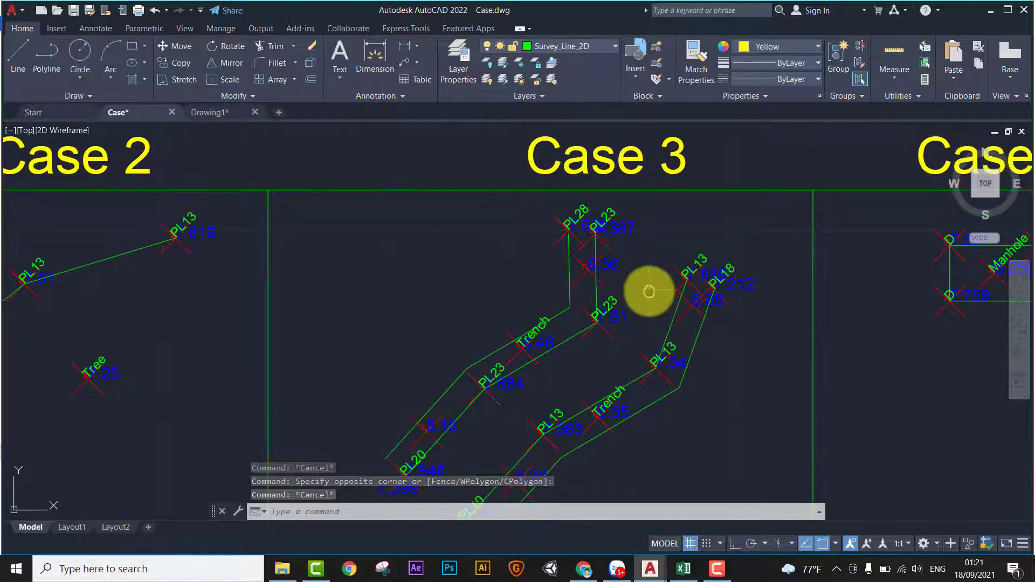
{"action": "middle_click_drag", "start_coordinate": [645, 289], "coordinate": [659, 257]}
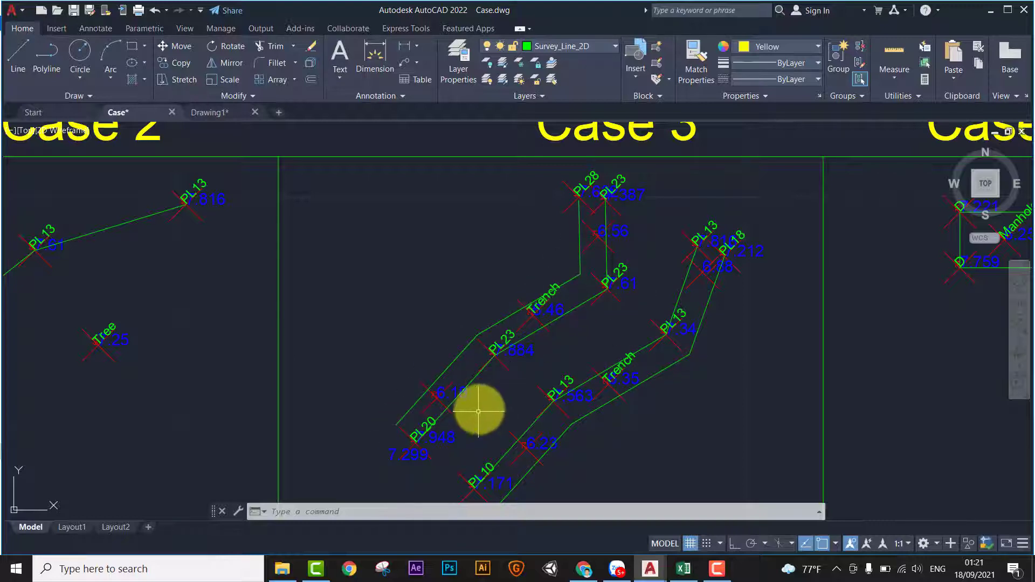
{"action": "middle_click_drag", "start_coordinate": [478, 409], "coordinate": [474, 407]}
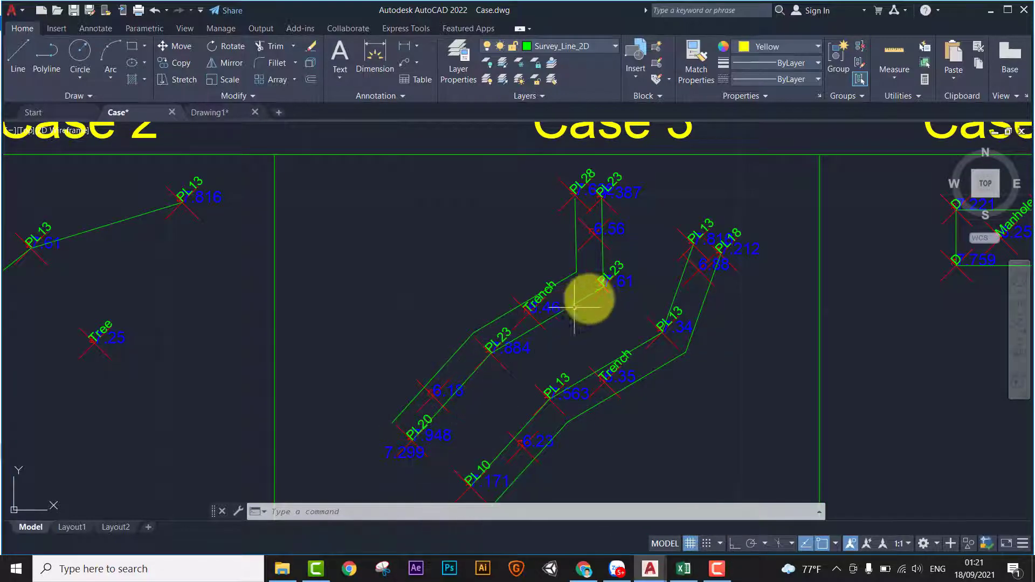
{"action": "middle_click_drag", "start_coordinate": [607, 186], "coordinate": [624, 225]}
{"action": "scroll", "coordinate": [613, 231], "scroll_direction": "up", "scroll_amount": 4}
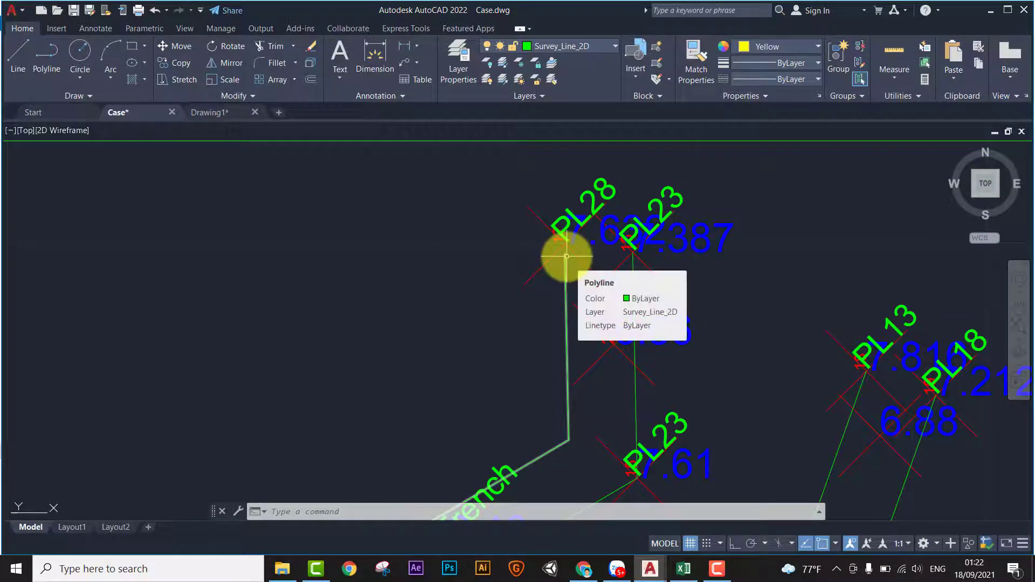
{"action": "mouse_move", "coordinate": [603, 204]}
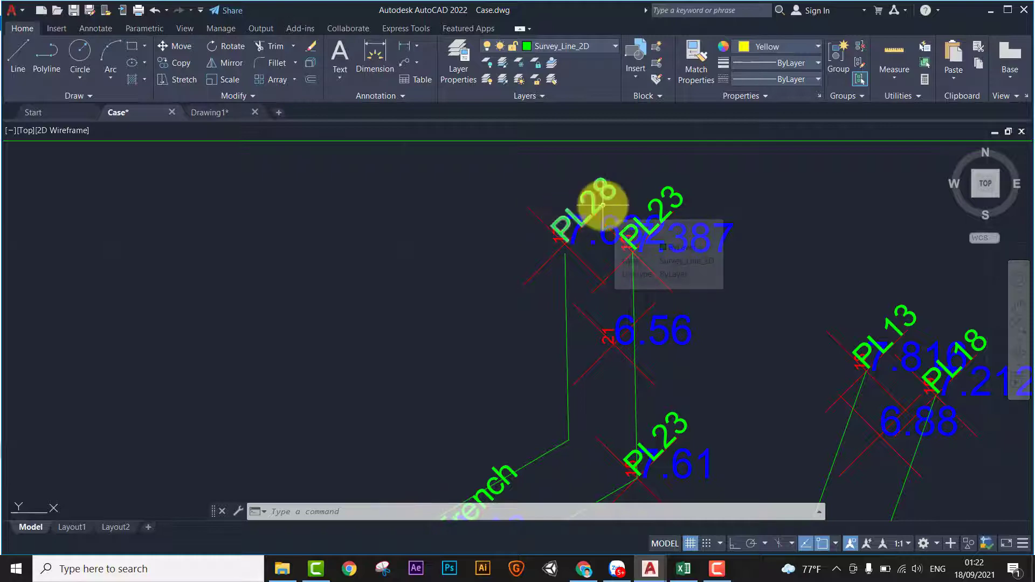
{"action": "scroll", "coordinate": [603, 205], "scroll_direction": "down", "scroll_amount": 4}
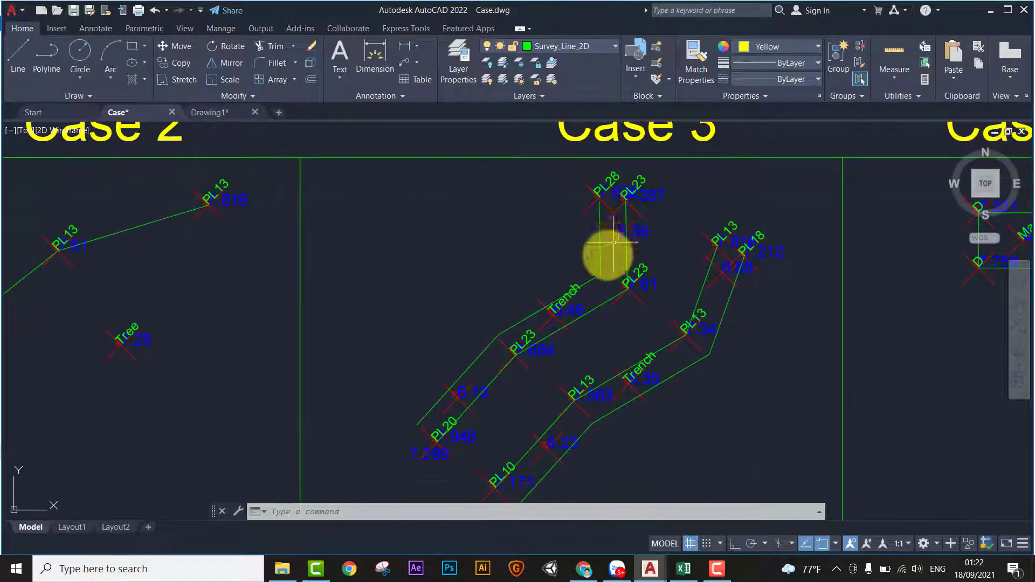
{"action": "left_click", "coordinate": [627, 216]}
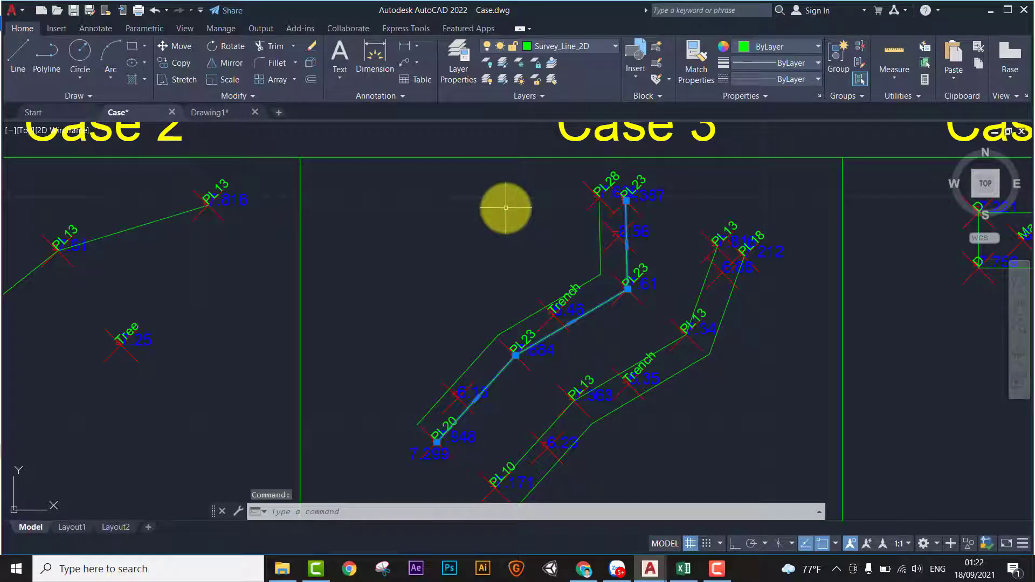
{"action": "scroll", "coordinate": [627, 201], "scroll_direction": "up", "scroll_amount": 4}
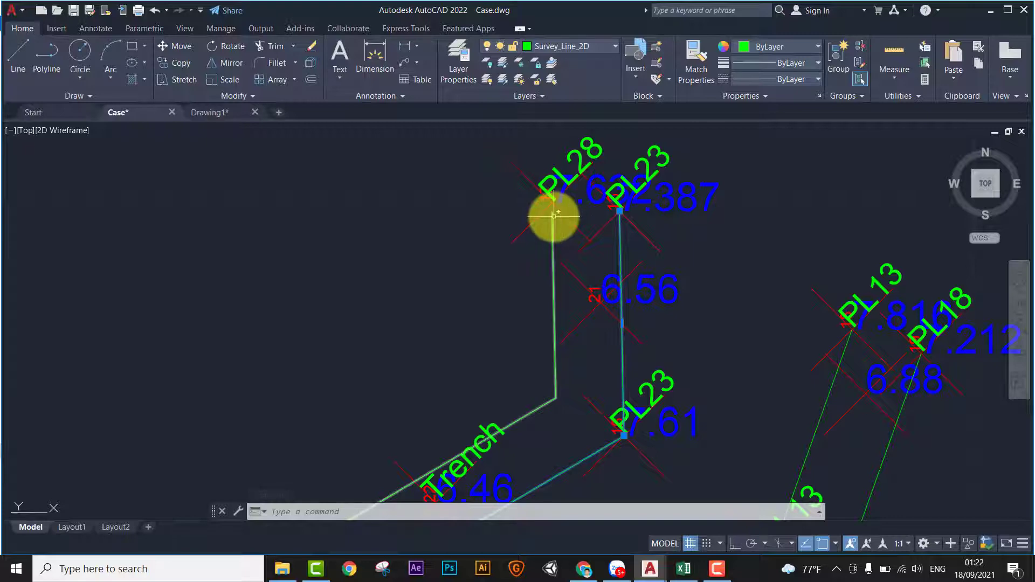
{"action": "key", "text": "Escape"}
{"action": "middle_click_drag", "start_coordinate": [549, 311], "coordinate": [613, 230]}
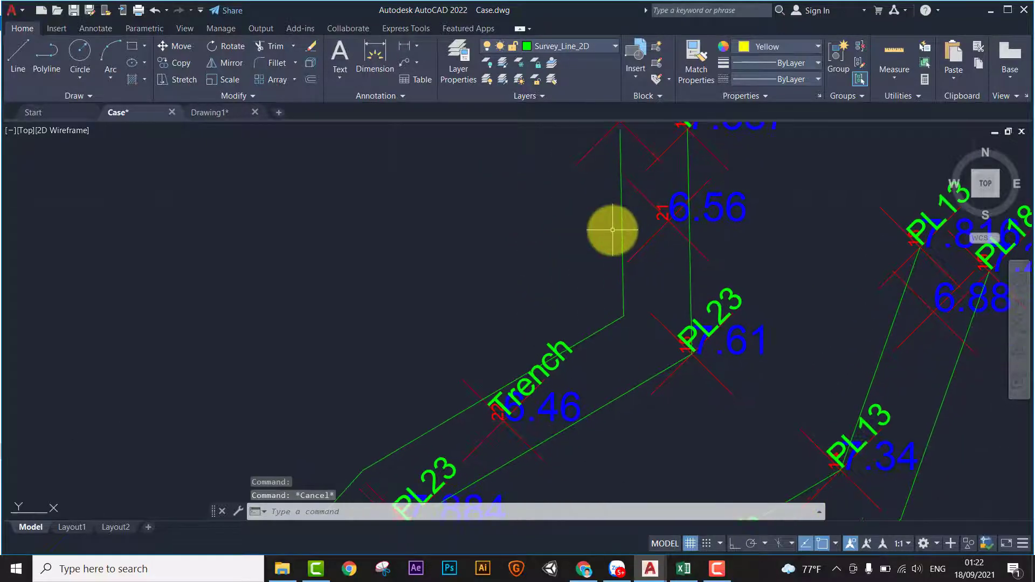
{"action": "scroll", "coordinate": [612, 230], "scroll_direction": "down", "scroll_amount": 2}
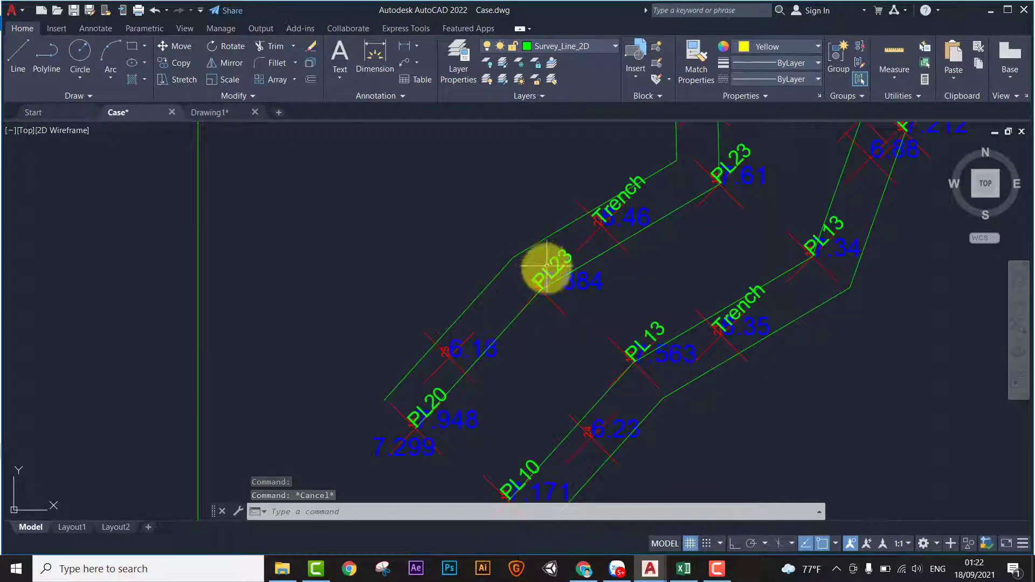
{"action": "middle_click_drag", "start_coordinate": [547, 267], "coordinate": [528, 308]}
{"action": "left_click", "coordinate": [483, 332]}
{"action": "left_click", "coordinate": [435, 310]}
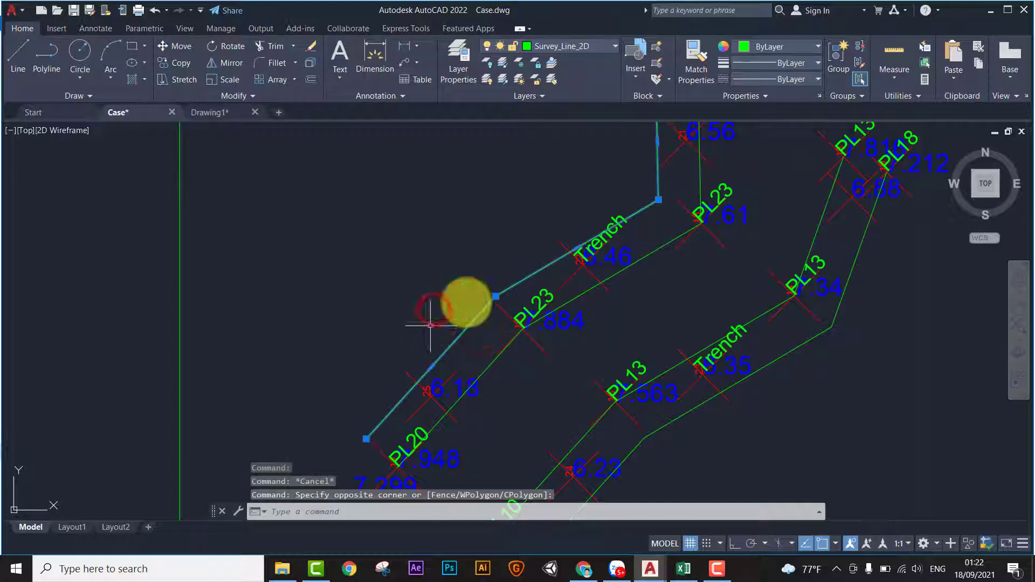
{"action": "middle_click_drag", "start_coordinate": [431, 326], "coordinate": [620, 172]}
{"action": "key", "text": "Escape"}
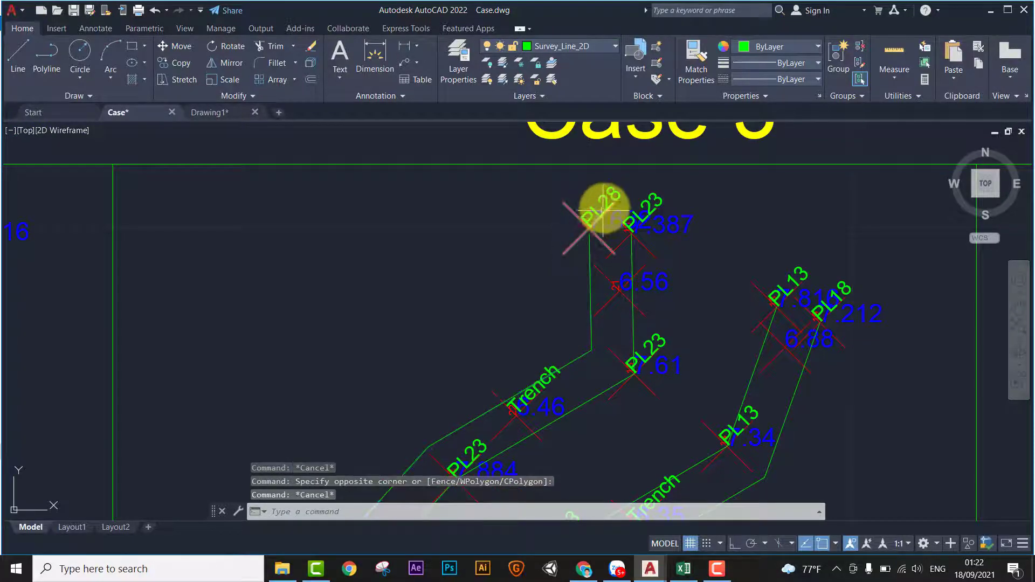
{"action": "left_click", "coordinate": [606, 198]}
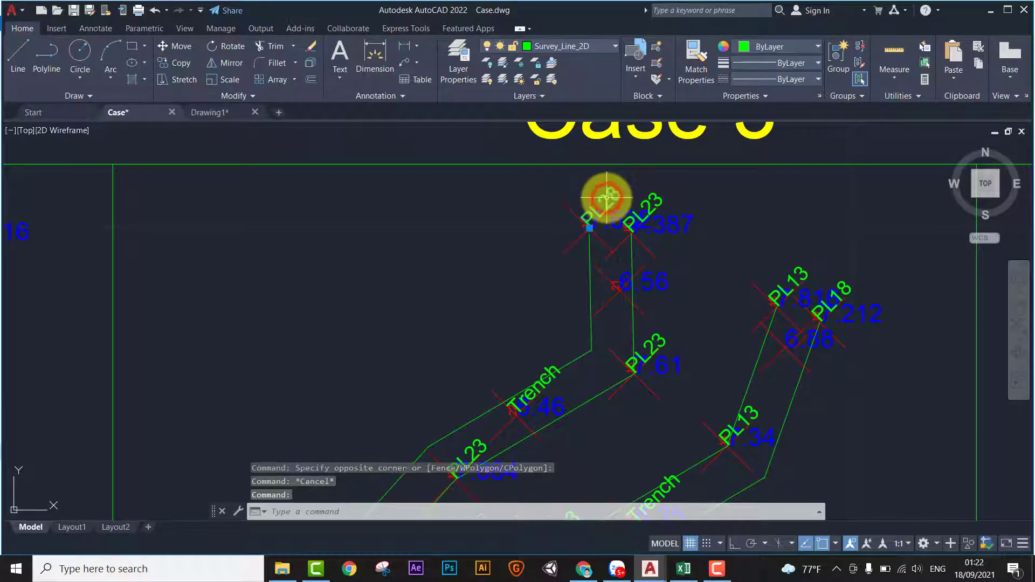
{"action": "key", "text": "Escape"}
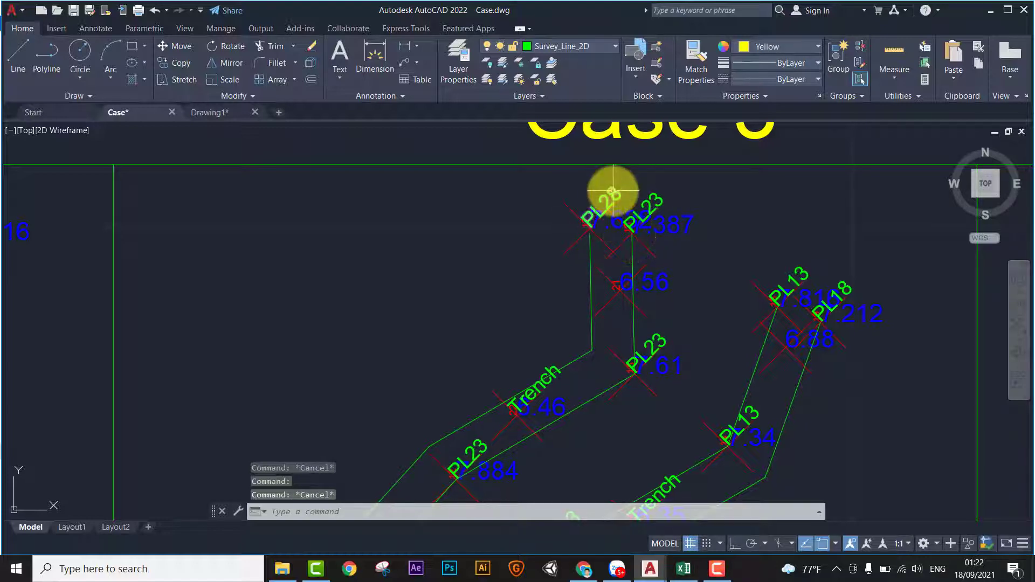
{"action": "middle_click_drag", "start_coordinate": [614, 300], "coordinate": [615, 291]}
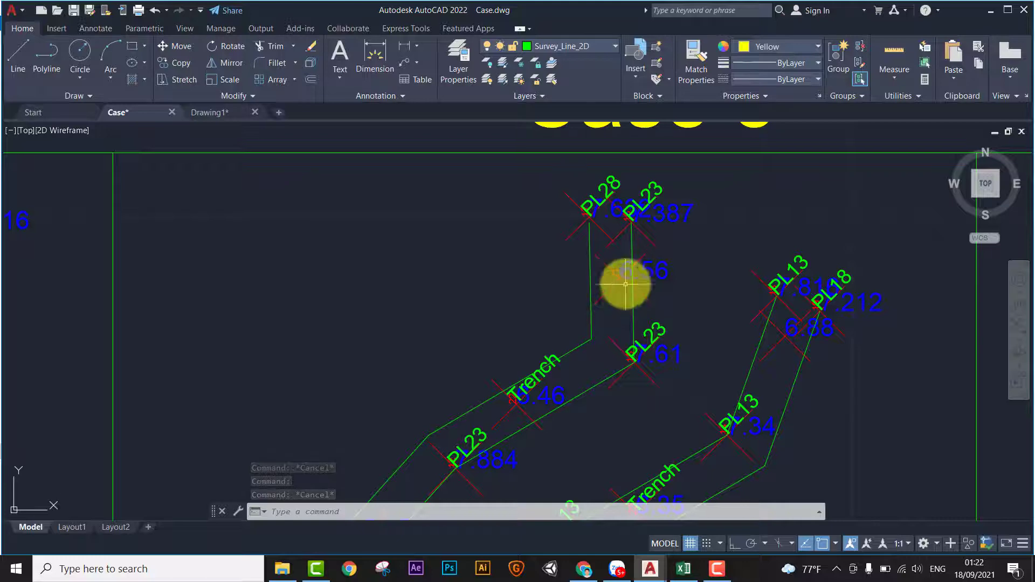
{"action": "scroll", "coordinate": [632, 297], "scroll_direction": "down", "scroll_amount": 2}
{"action": "scroll", "coordinate": [635, 232], "scroll_direction": "down", "scroll_amount": 2}
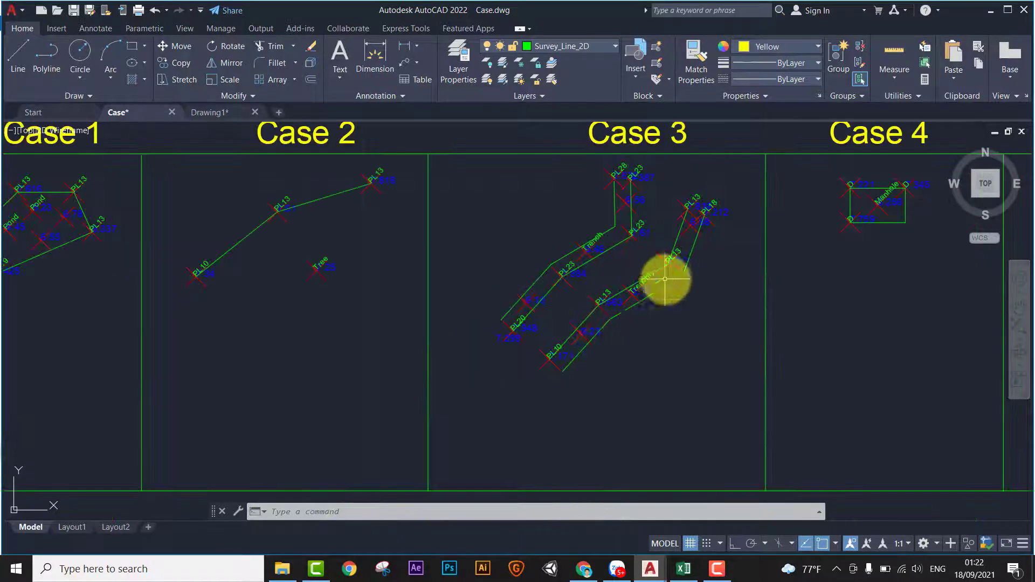
{"action": "middle_click_drag", "start_coordinate": [650, 291], "coordinate": [656, 319]}
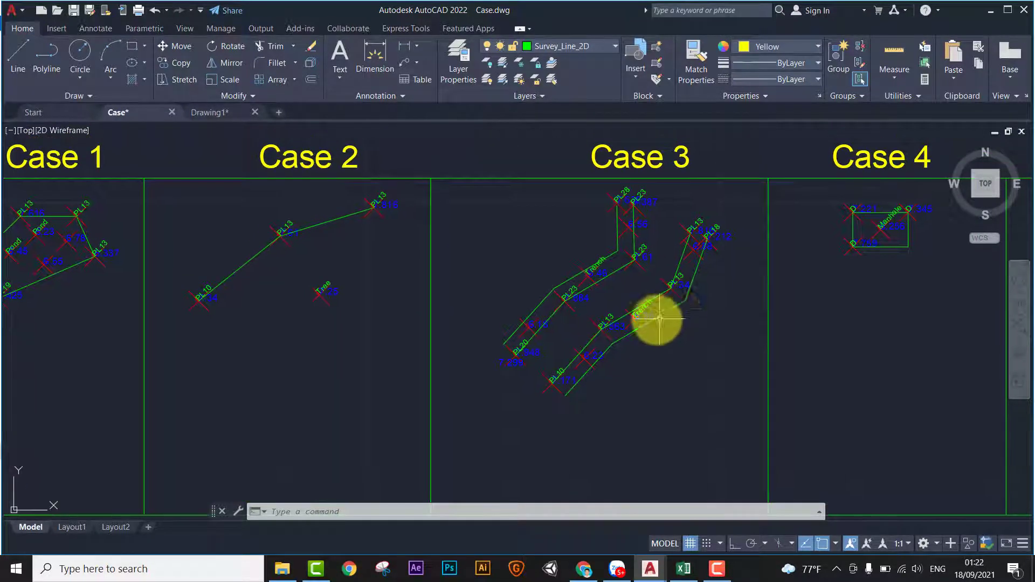
{"action": "scroll", "coordinate": [562, 399], "scroll_direction": "up", "scroll_amount": 4}
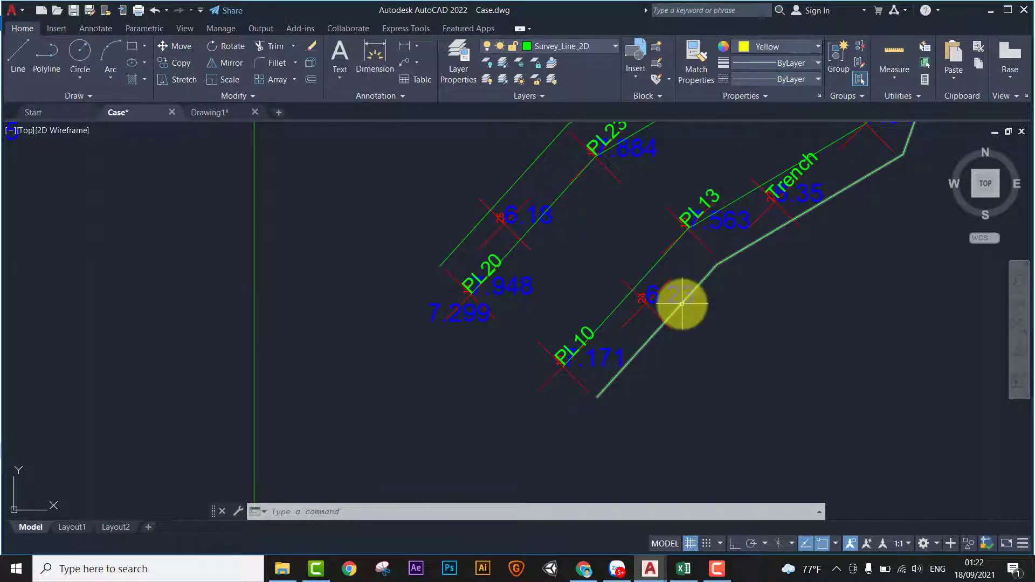
Step: Start a polyline (PL) through points PL10, PL20, PL23 and PL13
{"action": "type", "text": "pl"}
{"action": "key", "text": "Return"}
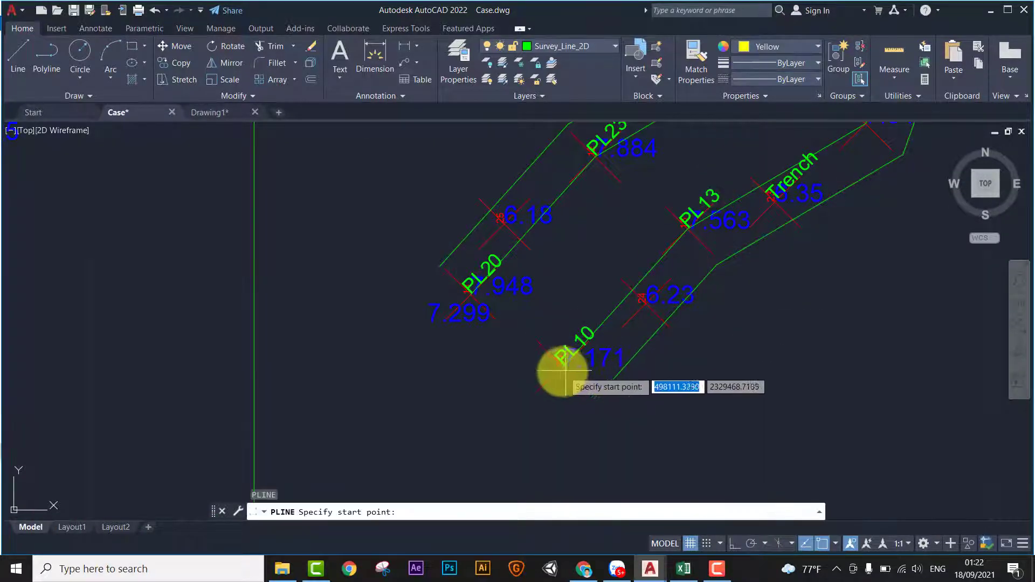
{"action": "left_click", "coordinate": [563, 366]}
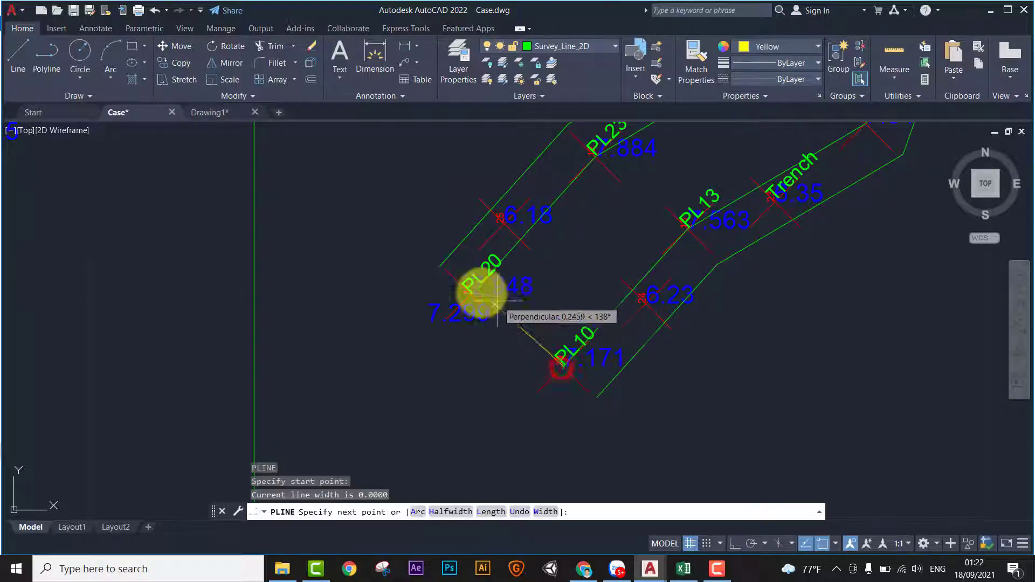
{"action": "left_click", "coordinate": [469, 293]}
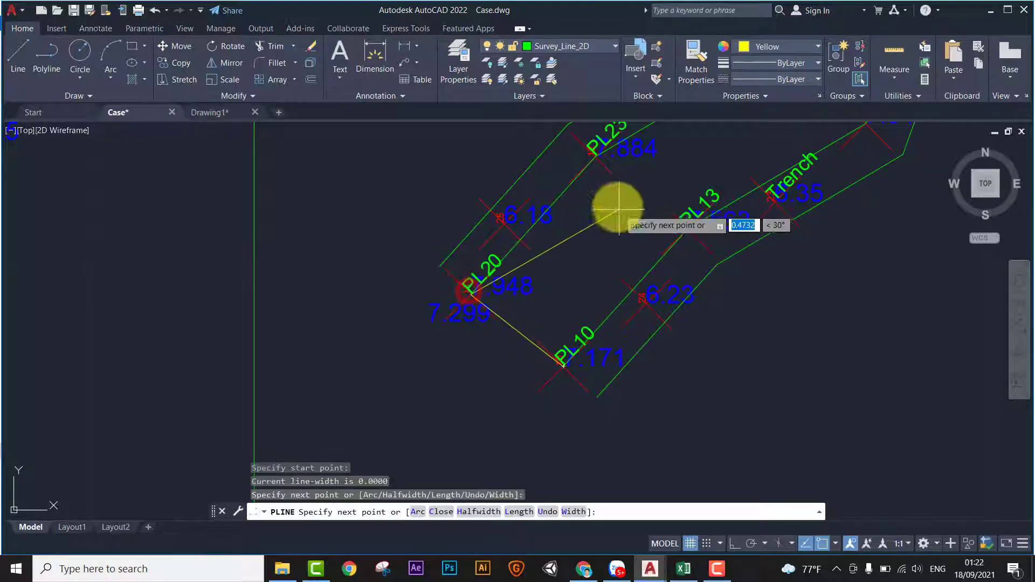
{"action": "left_click", "coordinate": [595, 155]}
{"action": "left_click", "coordinate": [688, 224]}
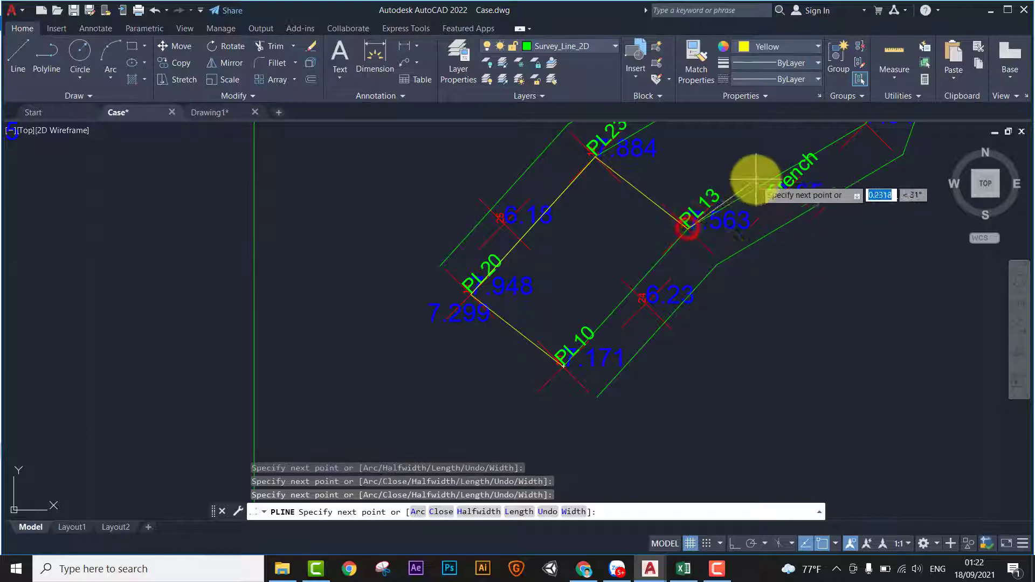
Step: Continue the polyline through PL13, PL23, PL28, PL23 and PL13, then end it
{"action": "middle_click_drag", "start_coordinate": [752, 173], "coordinate": [668, 335]}
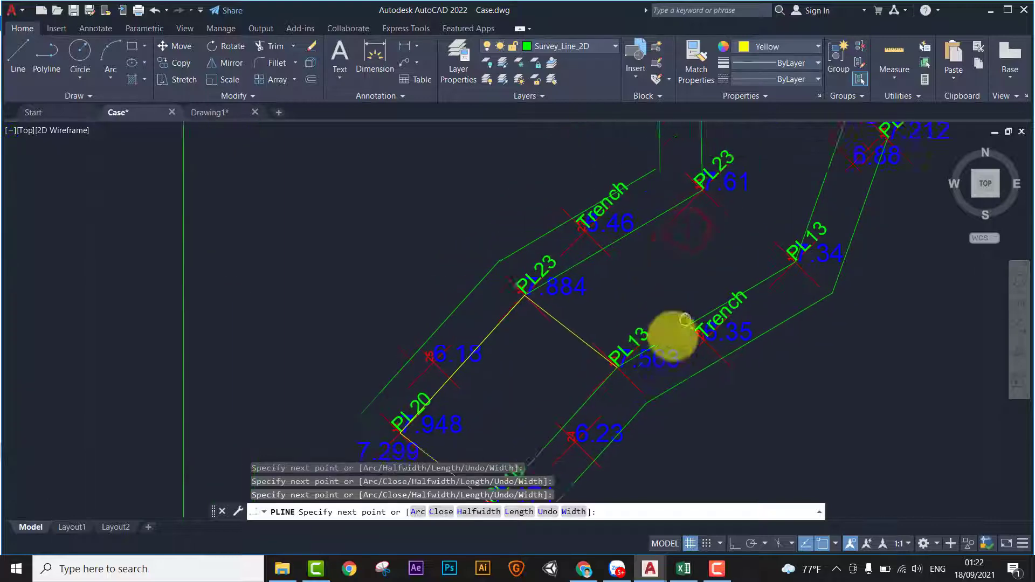
{"action": "left_click", "coordinate": [772, 280]}
{"action": "left_click", "coordinate": [690, 205]}
{"action": "middle_click_drag", "start_coordinate": [695, 164], "coordinate": [671, 342]}
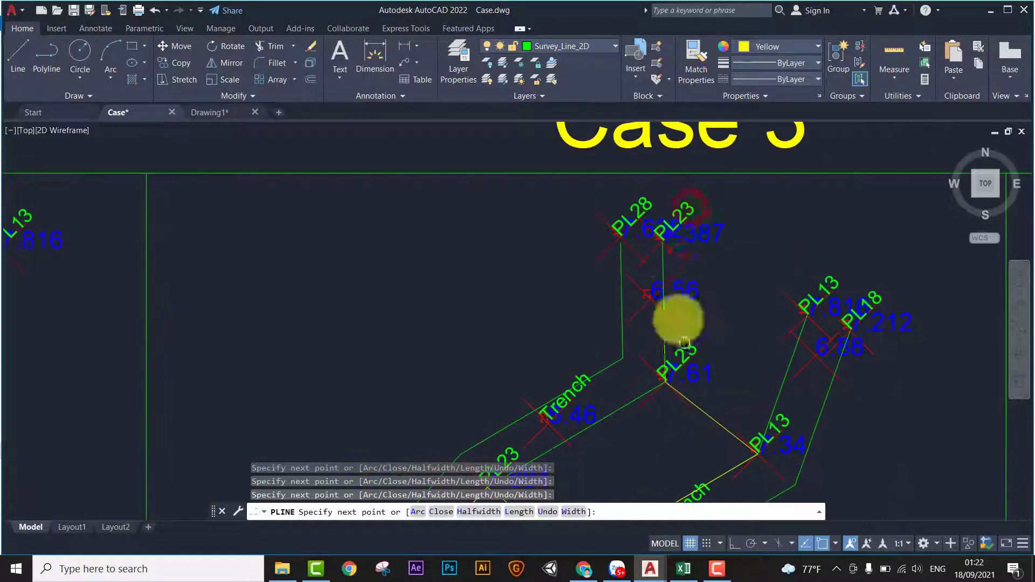
{"action": "left_click", "coordinate": [620, 233]}
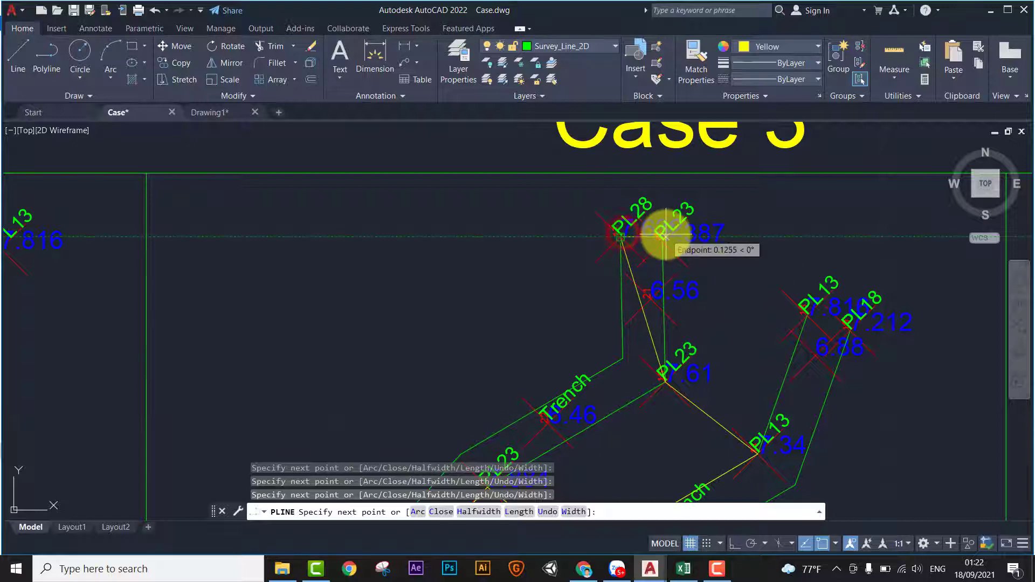
{"action": "left_click", "coordinate": [663, 236]}
{"action": "left_click", "coordinate": [804, 315]}
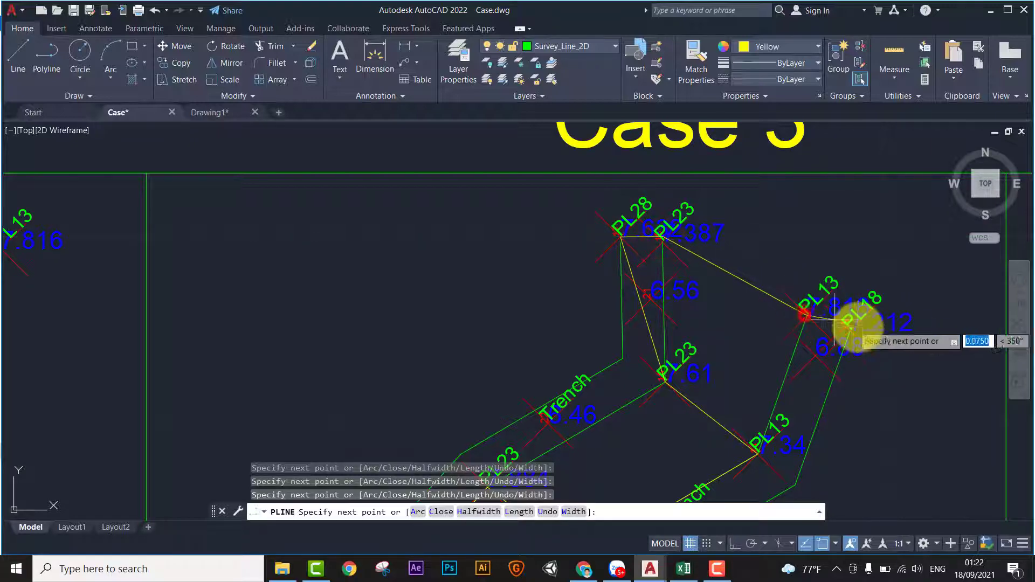
{"action": "middle_click_drag", "start_coordinate": [837, 363], "coordinate": [850, 258]}
{"action": "key", "text": "Escape"}
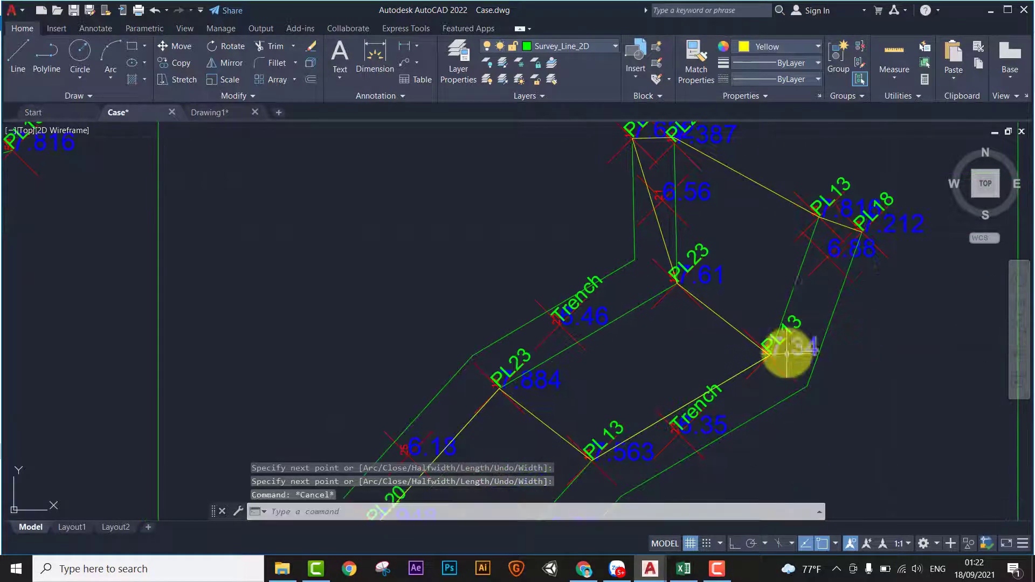
{"action": "middle_click_drag", "start_coordinate": [786, 352], "coordinate": [543, 468]}
{"action": "middle_click_drag", "start_coordinate": [699, 198], "coordinate": [644, 284]}
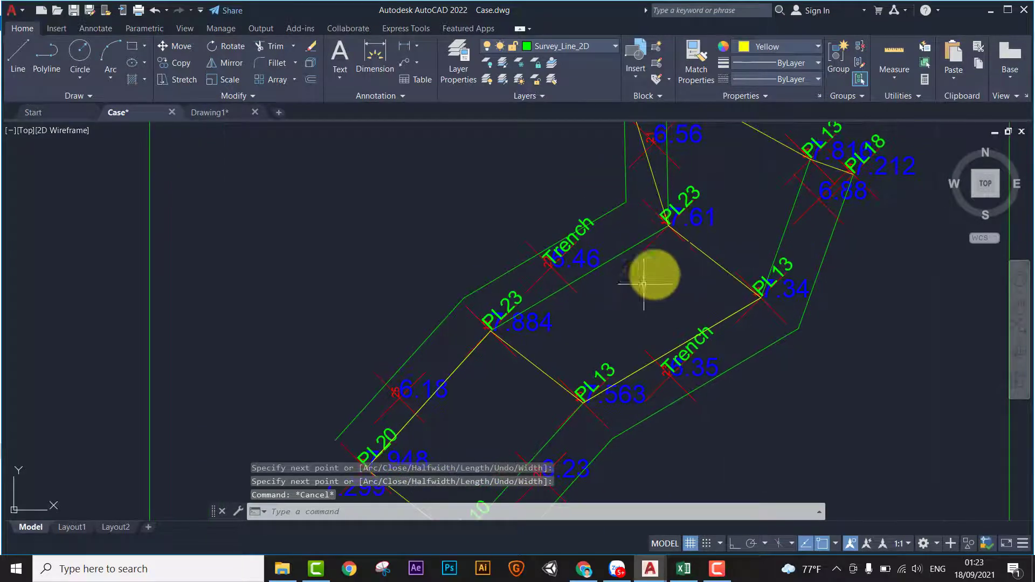
{"action": "middle_click_drag", "start_coordinate": [647, 370], "coordinate": [659, 324]}
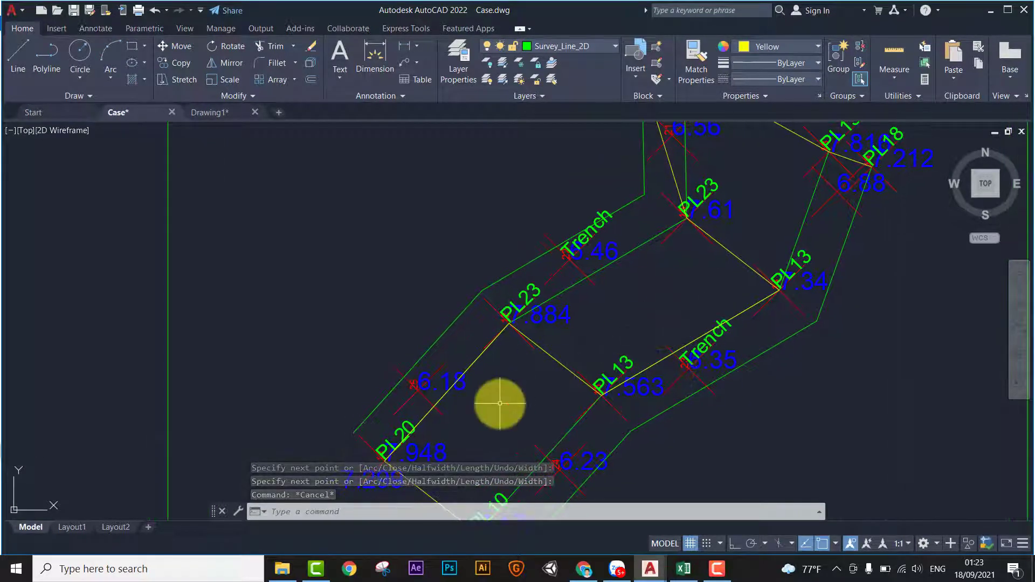
{"action": "middle_click_drag", "start_coordinate": [504, 405], "coordinate": [560, 295]}
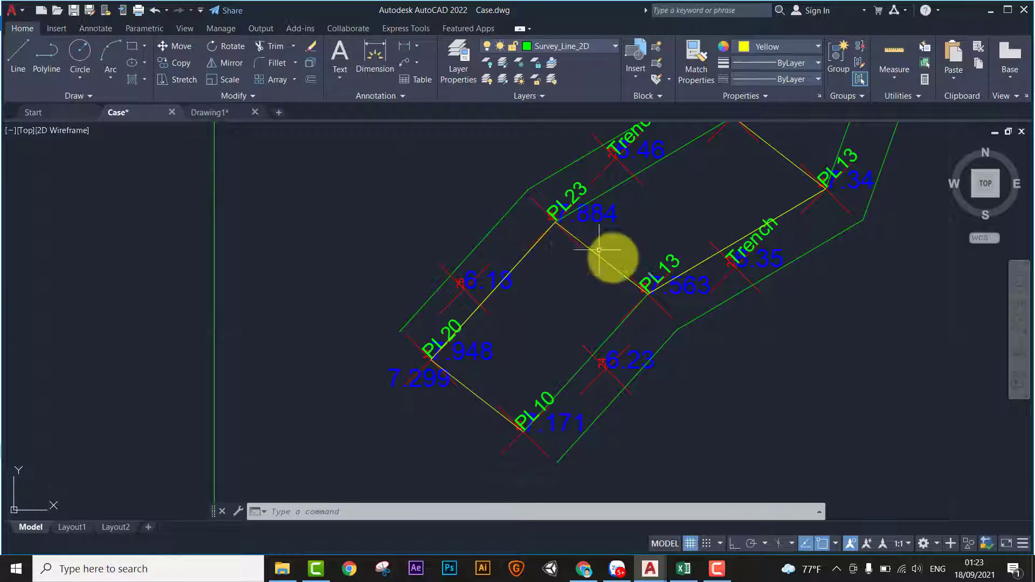
{"action": "middle_click_drag", "start_coordinate": [647, 286], "coordinate": [614, 327]}
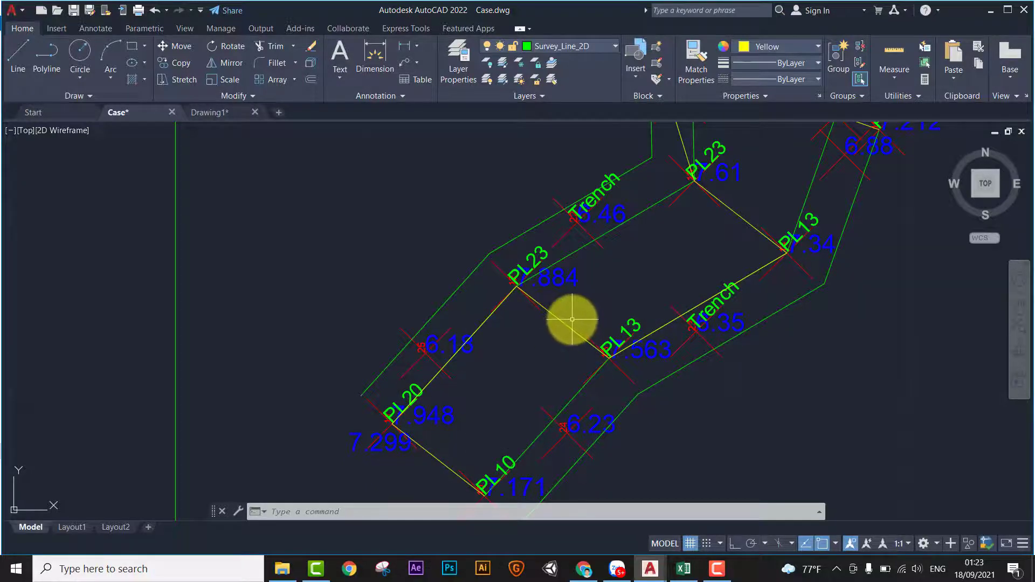
{"action": "middle_click_drag", "start_coordinate": [574, 416], "coordinate": [497, 365]}
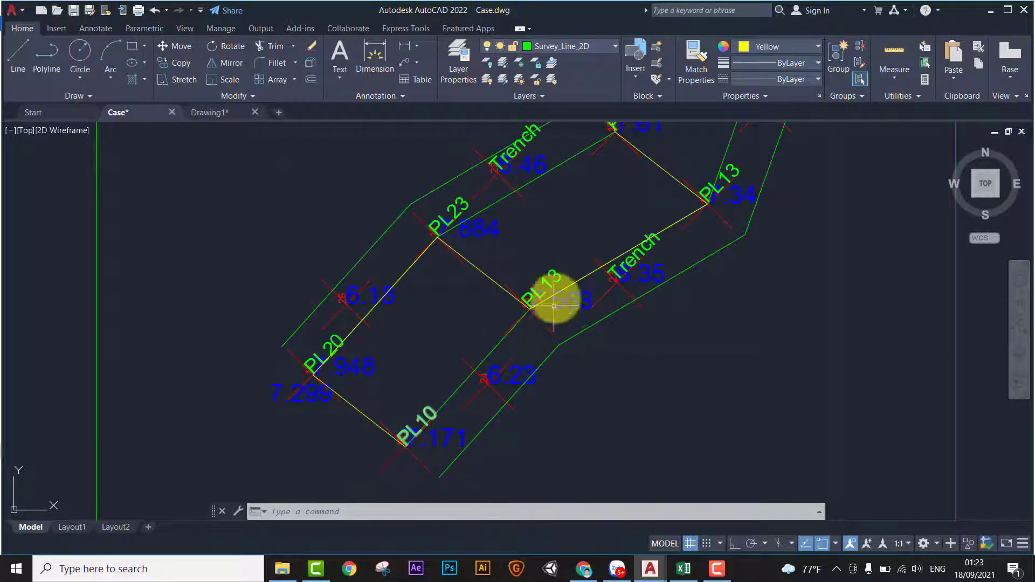
{"action": "middle_click_drag", "start_coordinate": [555, 279], "coordinate": [474, 382]}
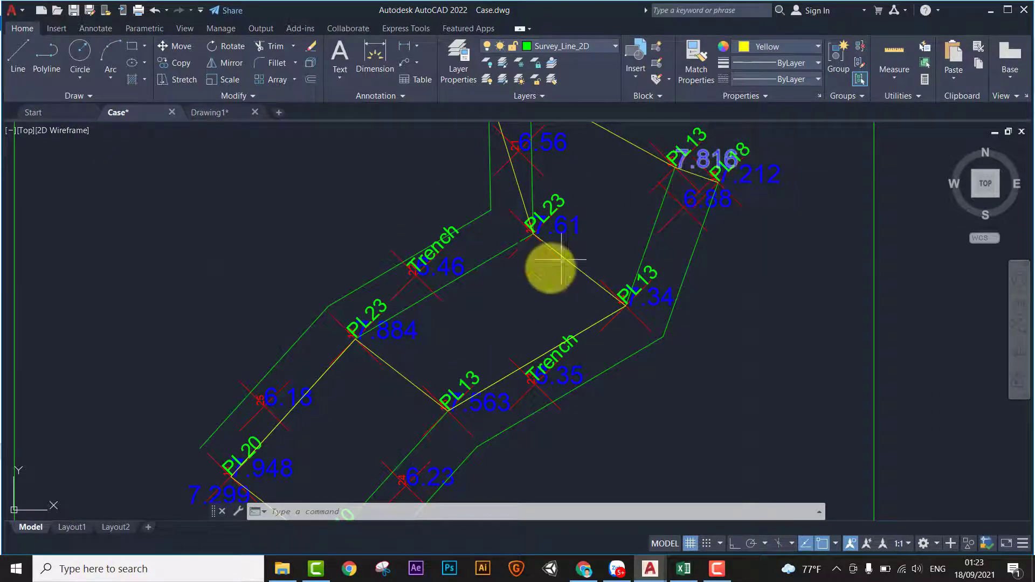
{"action": "middle_click_drag", "start_coordinate": [559, 317], "coordinate": [665, 319]}
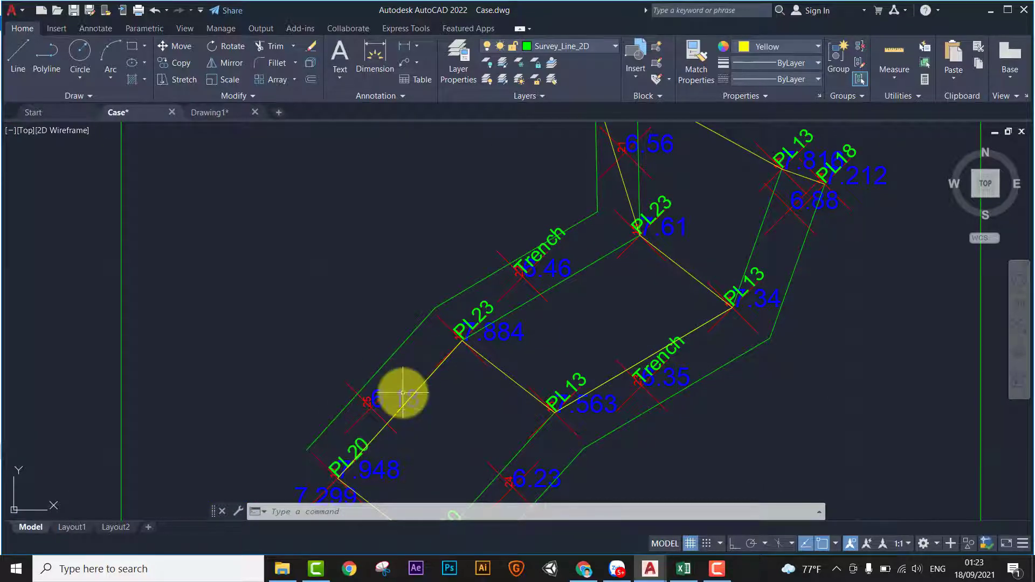
{"action": "scroll", "coordinate": [627, 198], "scroll_direction": "down", "scroll_amount": 2}
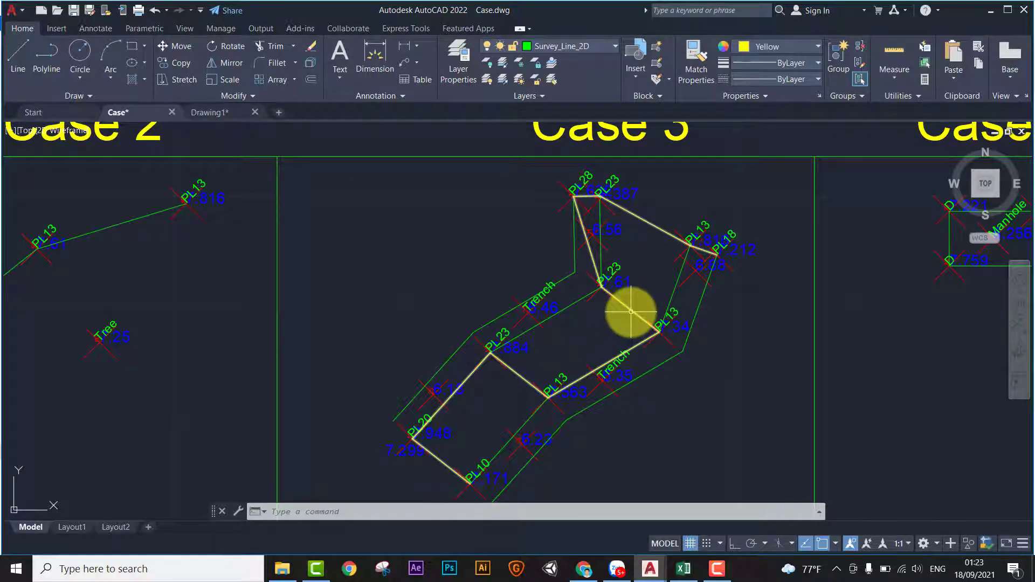
{"action": "left_click", "coordinate": [631, 312]}
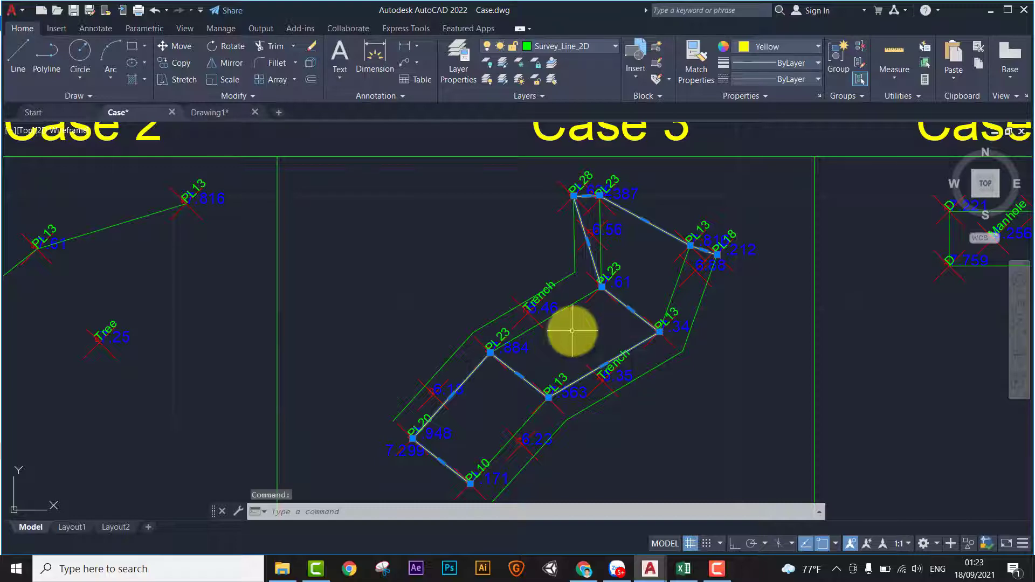
{"action": "scroll", "coordinate": [537, 317], "scroll_direction": "up", "scroll_amount": 1}
{"action": "scroll", "coordinate": [515, 331], "scroll_direction": "up", "scroll_amount": 1}
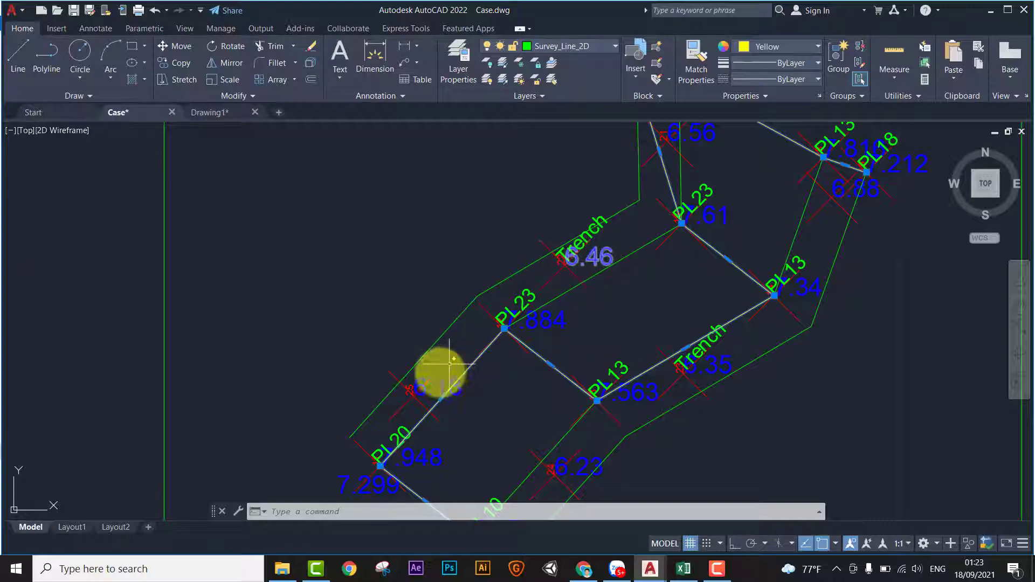
{"action": "middle_click_drag", "start_coordinate": [614, 243], "coordinate": [561, 318]}
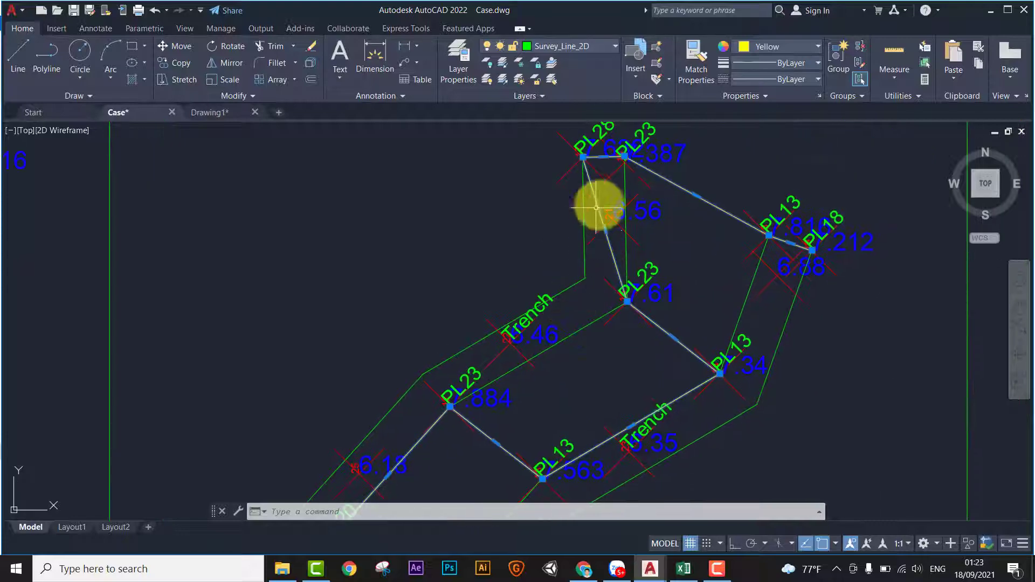
{"action": "key", "text": "Escape"}
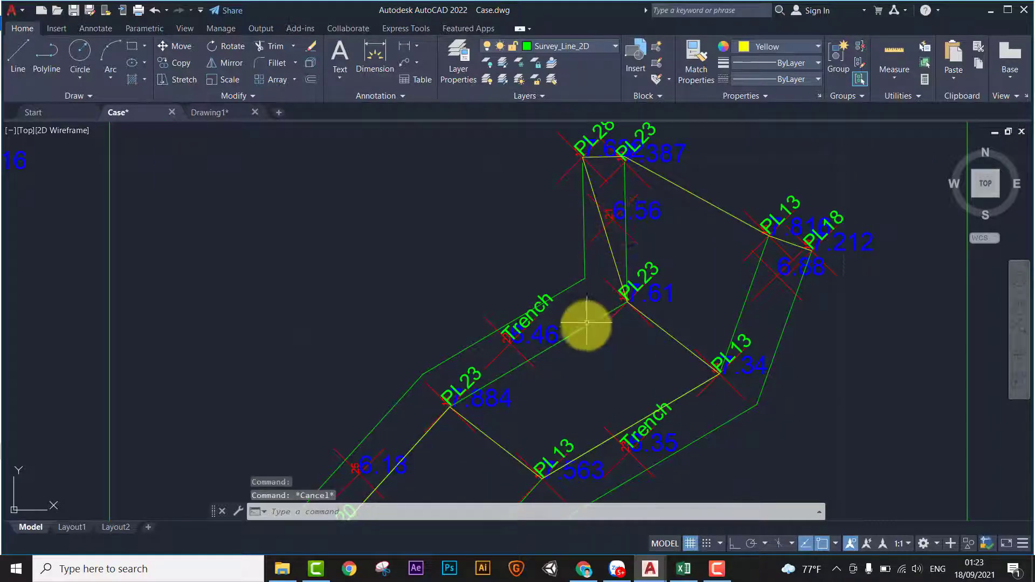
{"action": "middle_click_drag", "start_coordinate": [515, 354], "coordinate": [545, 316]}
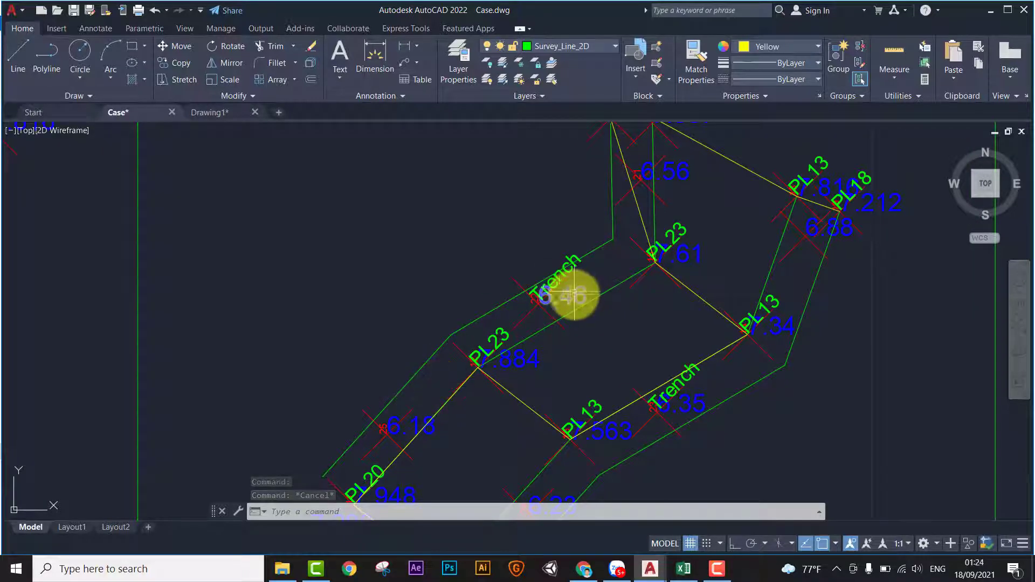
{"action": "middle_click_drag", "start_coordinate": [793, 266], "coordinate": [610, 263]}
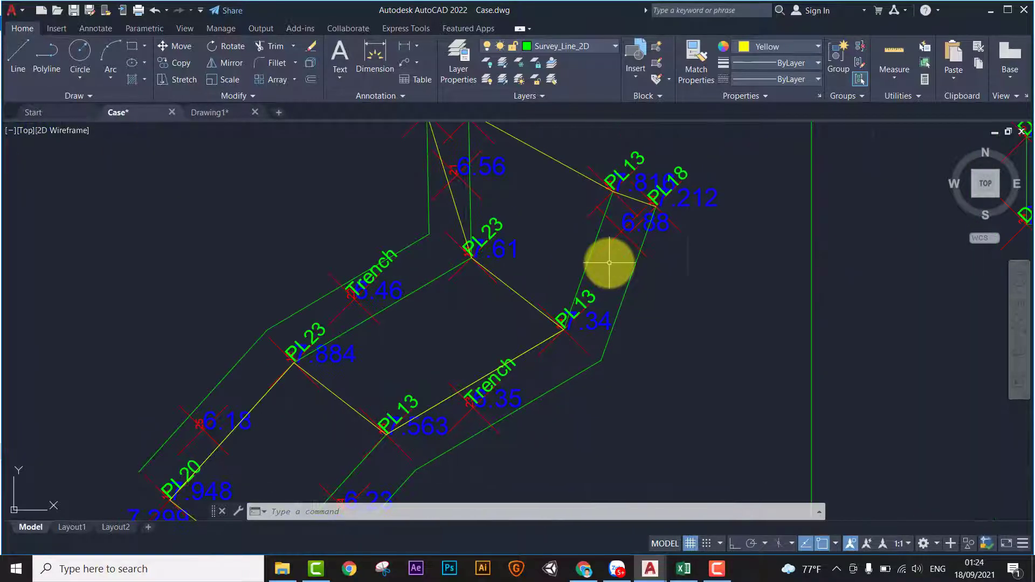
{"action": "scroll", "coordinate": [610, 263], "scroll_direction": "down", "scroll_amount": 2}
{"action": "middle_click_drag", "start_coordinate": [670, 284], "coordinate": [568, 266]}
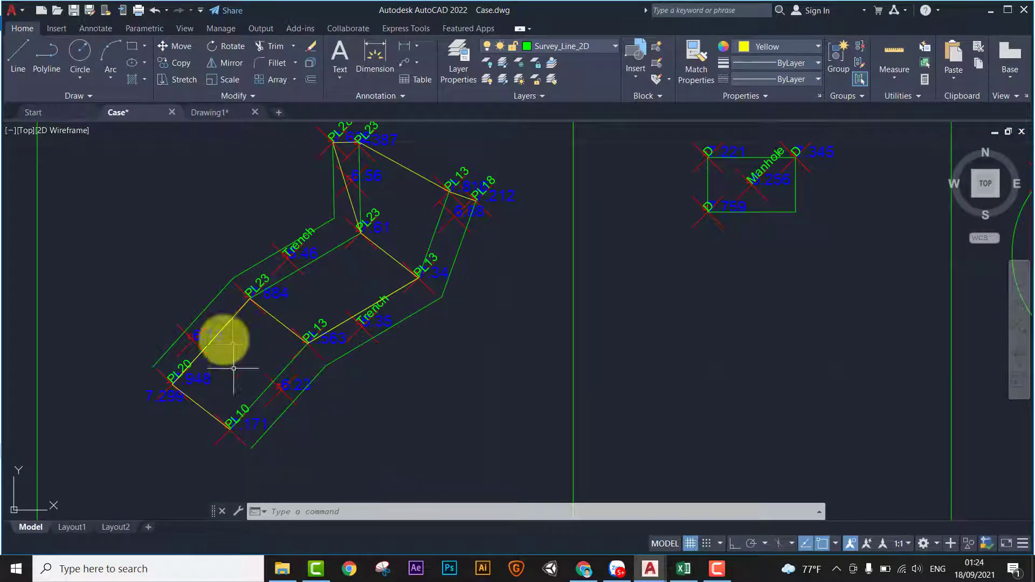
{"action": "middle_click_drag", "start_coordinate": [221, 339], "coordinate": [352, 345]}
{"action": "middle_click_drag", "start_coordinate": [435, 277], "coordinate": [500, 261]}
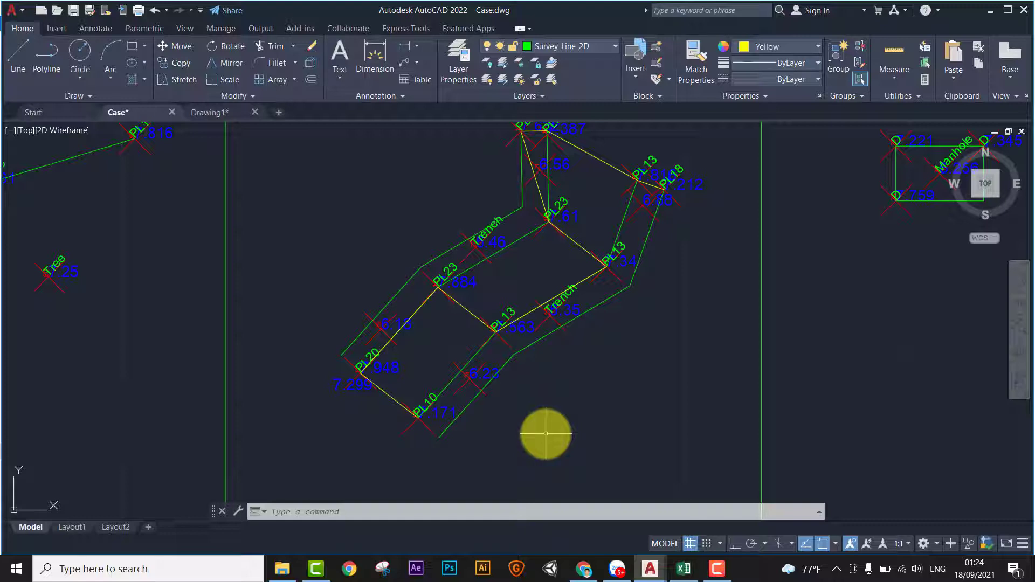
{"action": "scroll", "coordinate": [543, 429], "scroll_direction": "down", "scroll_amount": 4}
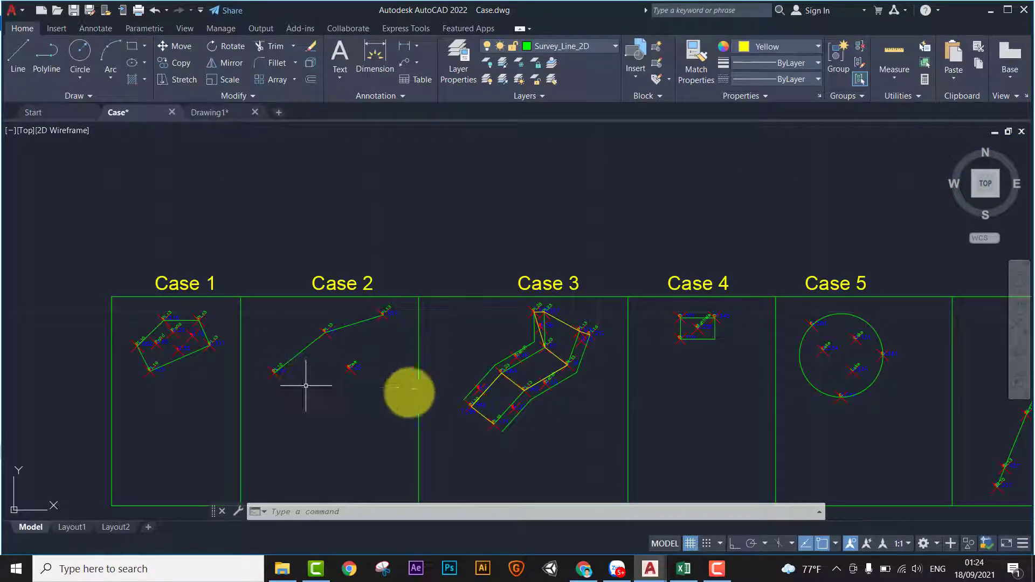
{"action": "middle_click_drag", "start_coordinate": [723, 393], "coordinate": [496, 368]}
{"action": "scroll", "coordinate": [539, 363], "scroll_direction": "up", "scroll_amount": 5}
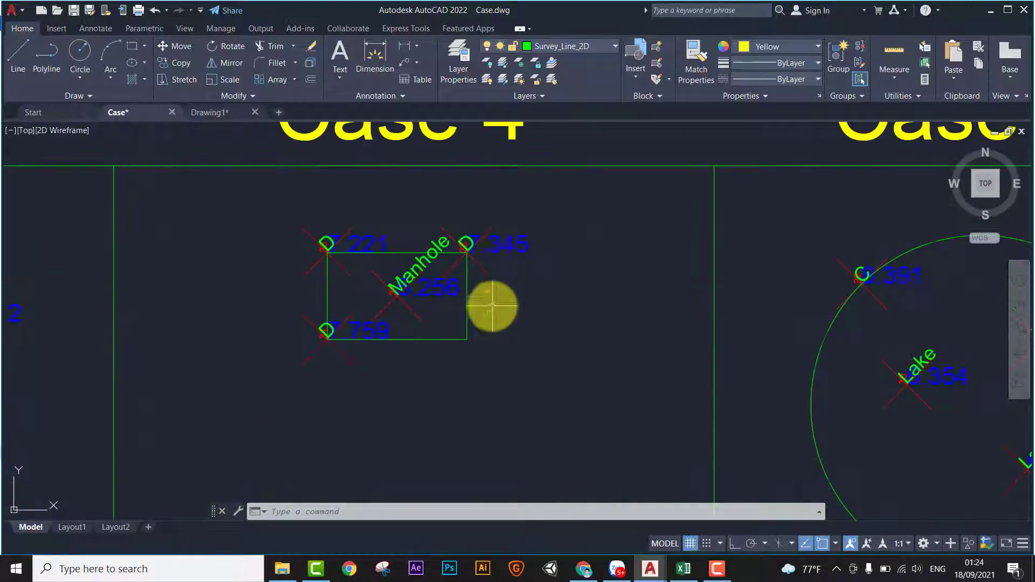
{"action": "middle_click_drag", "start_coordinate": [492, 301], "coordinate": [527, 377]}
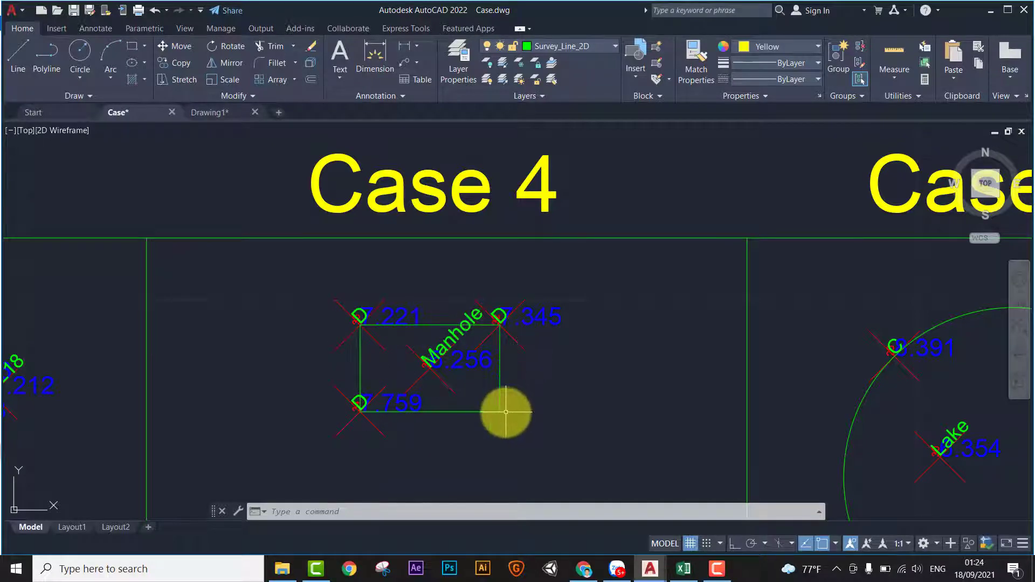
{"action": "middle_click_drag", "start_coordinate": [598, 386], "coordinate": [600, 360]}
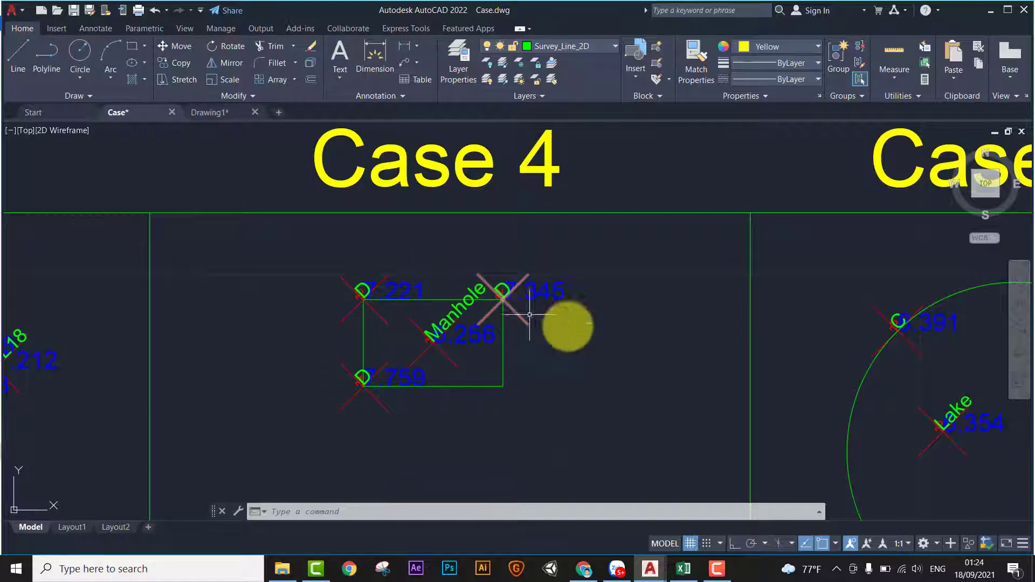
{"action": "scroll", "coordinate": [525, 281], "scroll_direction": "down", "scroll_amount": 1}
{"action": "scroll", "coordinate": [516, 279], "scroll_direction": "down", "scroll_amount": 2}
{"action": "scroll", "coordinate": [518, 280], "scroll_direction": "down", "scroll_amount": 2}
{"action": "middle_click_drag", "start_coordinate": [597, 294], "coordinate": [504, 293]}
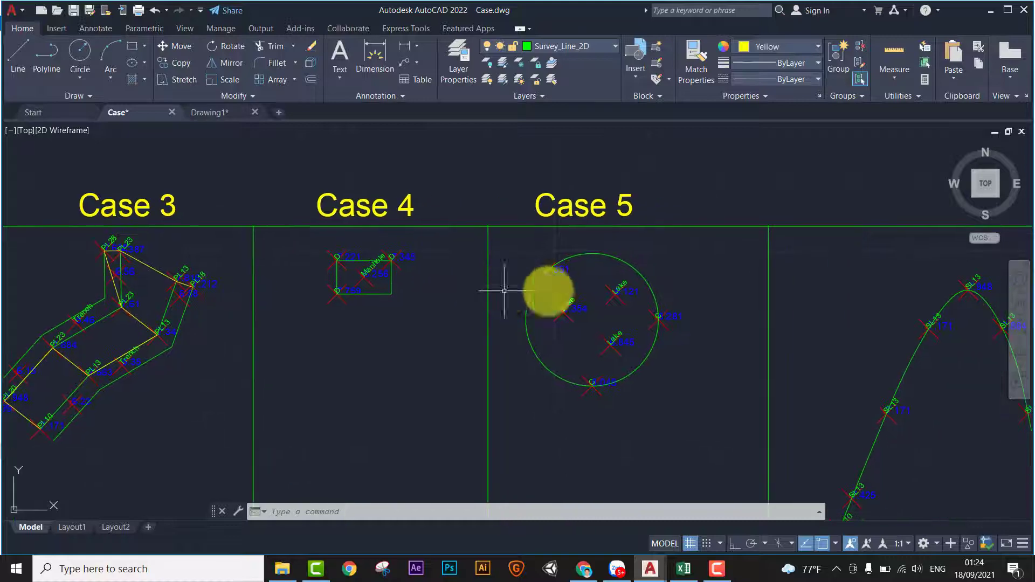
{"action": "middle_click_drag", "start_coordinate": [638, 335], "coordinate": [521, 333]}
{"action": "scroll", "coordinate": [546, 334], "scroll_direction": "up", "scroll_amount": 2}
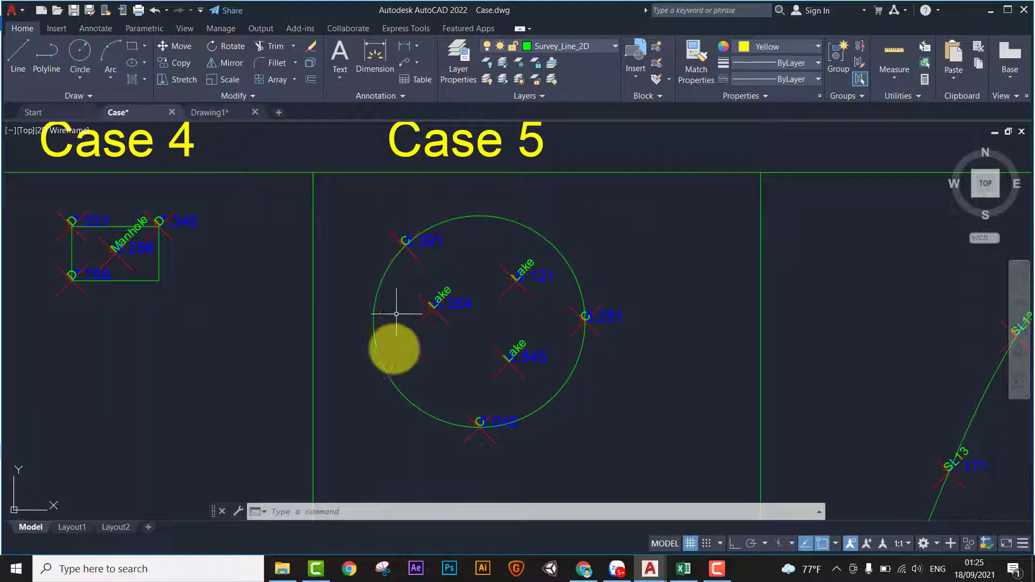
{"action": "left_click", "coordinate": [567, 259]}
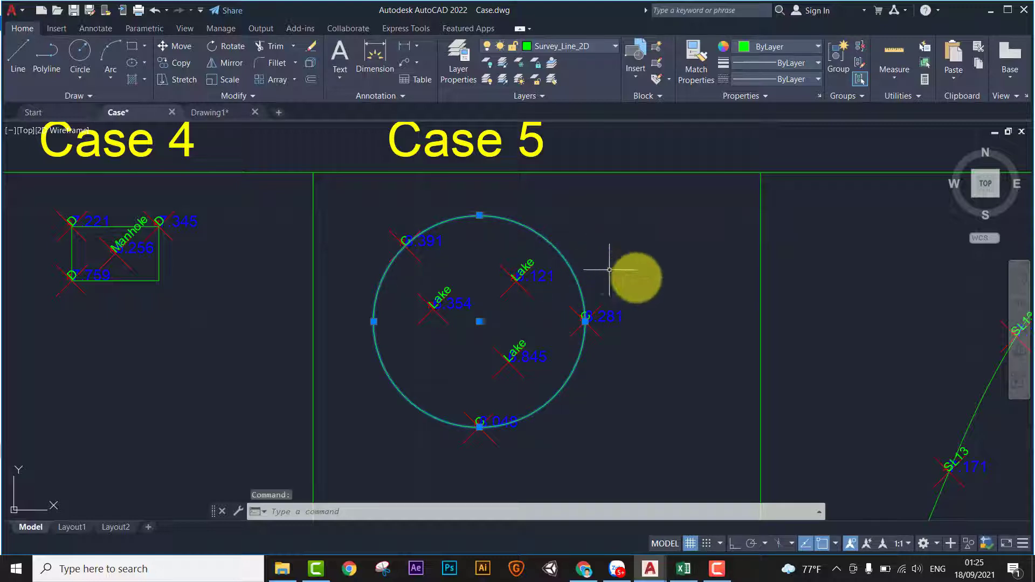
{"action": "middle_click_drag", "start_coordinate": [651, 283], "coordinate": [643, 279]}
{"action": "key", "text": "Escape"}
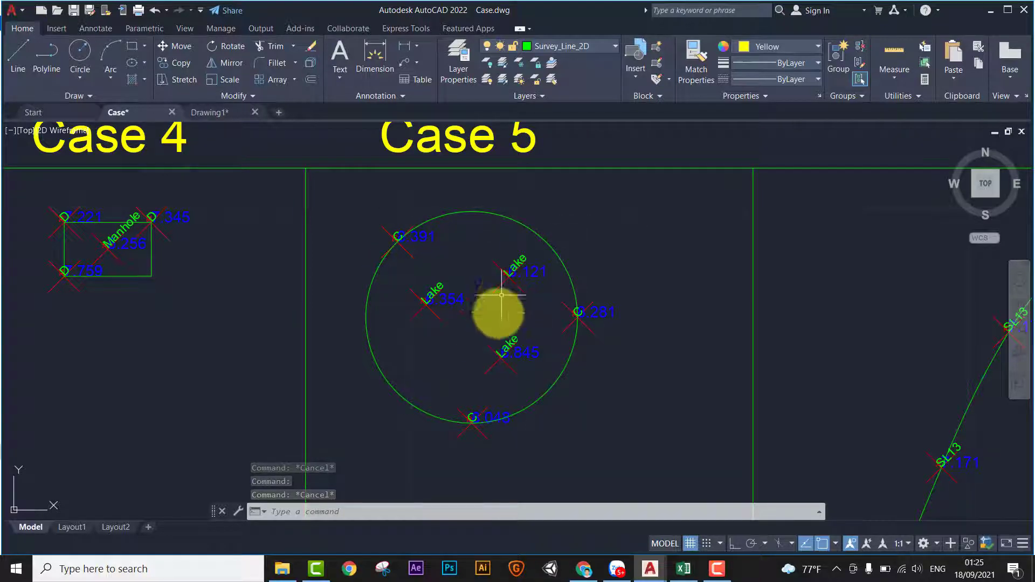
{"action": "middle_click_drag", "start_coordinate": [502, 323], "coordinate": [484, 324]}
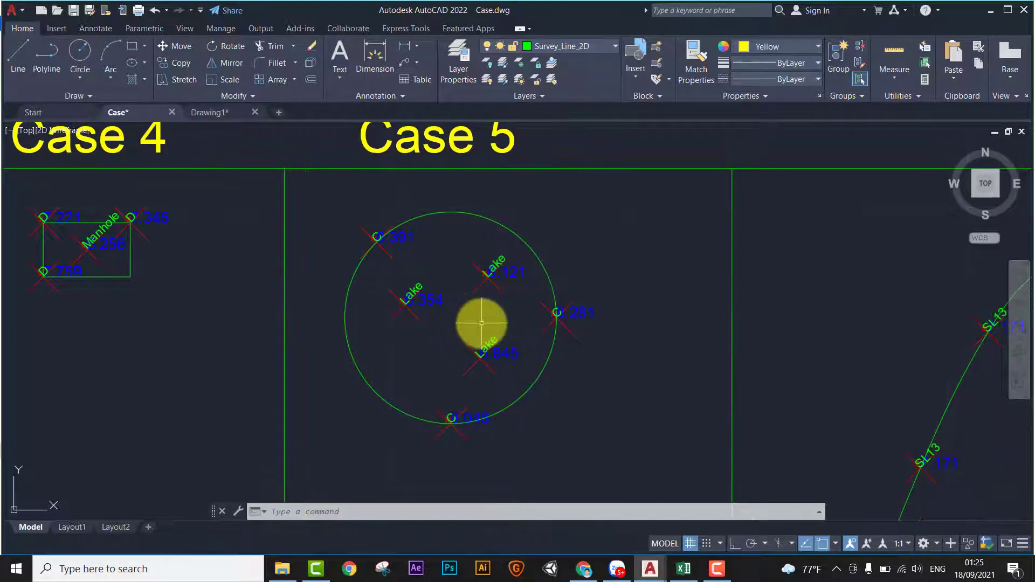
{"action": "scroll", "coordinate": [478, 323], "scroll_direction": "down", "scroll_amount": 3}
{"action": "middle_click_drag", "start_coordinate": [683, 342], "coordinate": [507, 282]}
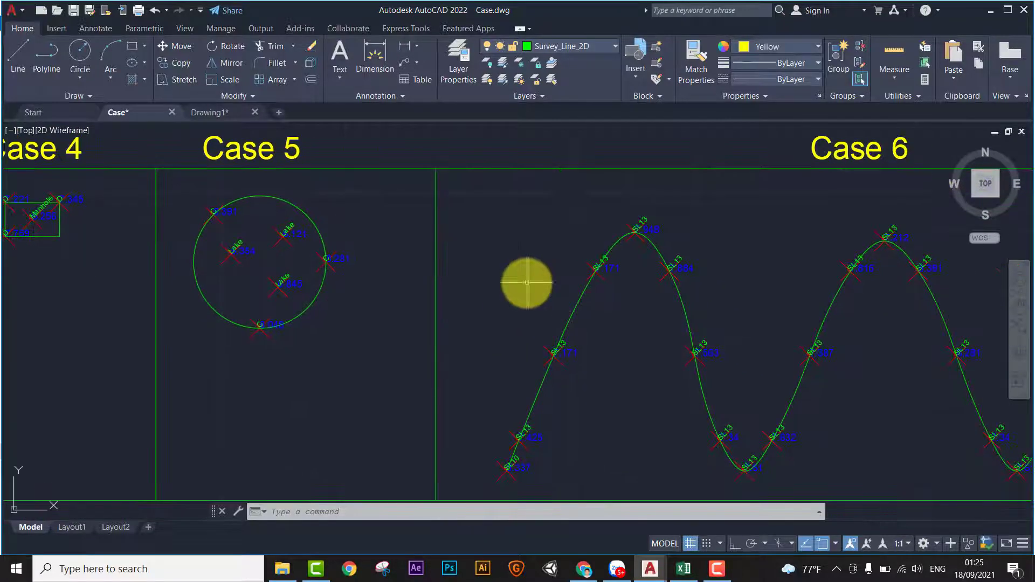
{"action": "middle_click_drag", "start_coordinate": [723, 285], "coordinate": [647, 281]}
{"action": "middle_click_drag", "start_coordinate": [749, 309], "coordinate": [587, 302]}
{"action": "scroll", "coordinate": [574, 301], "scroll_direction": "down", "scroll_amount": 2}
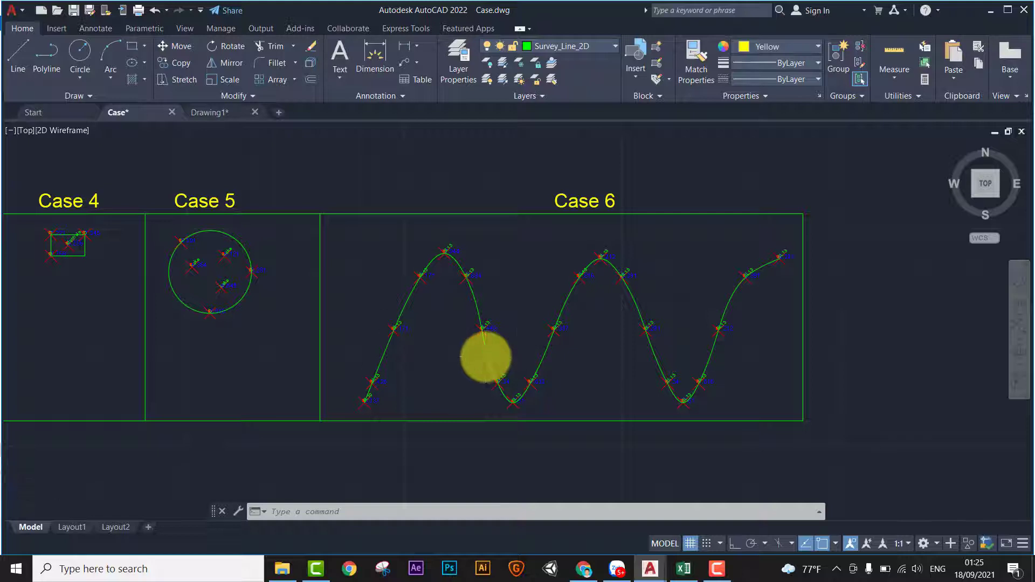
{"action": "scroll", "coordinate": [486, 356], "scroll_direction": "up", "scroll_amount": 2}
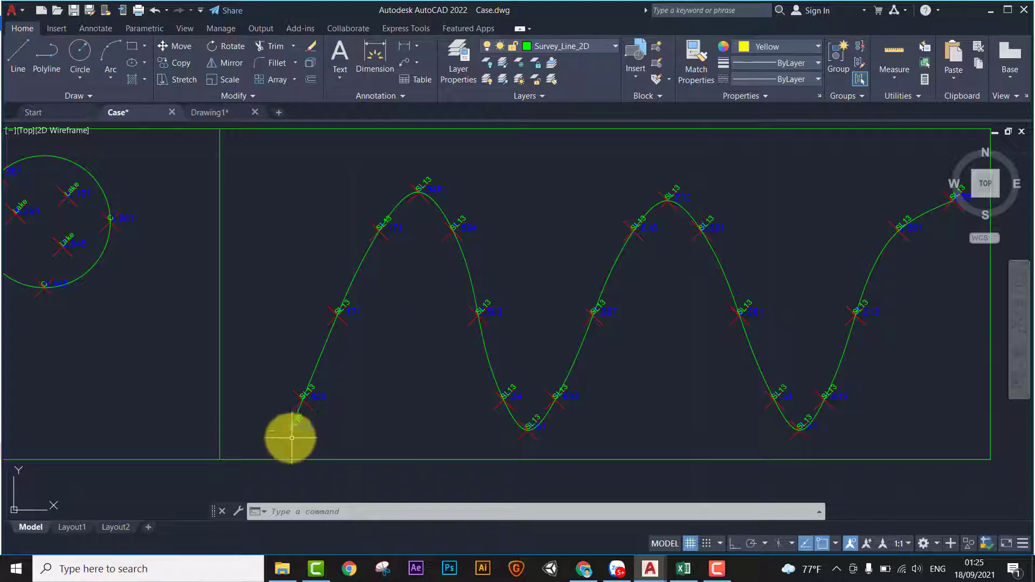
{"action": "scroll", "coordinate": [291, 438], "scroll_direction": "up", "scroll_amount": 5}
{"action": "scroll", "coordinate": [347, 405], "scroll_direction": "up", "scroll_amount": 2}
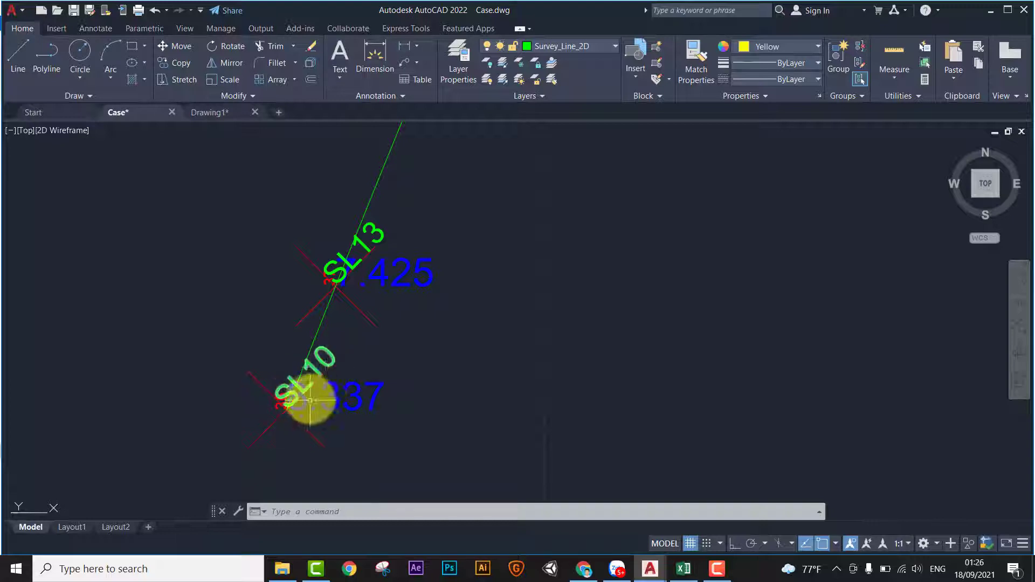
{"action": "middle_click_drag", "start_coordinate": [307, 412], "coordinate": [281, 472]}
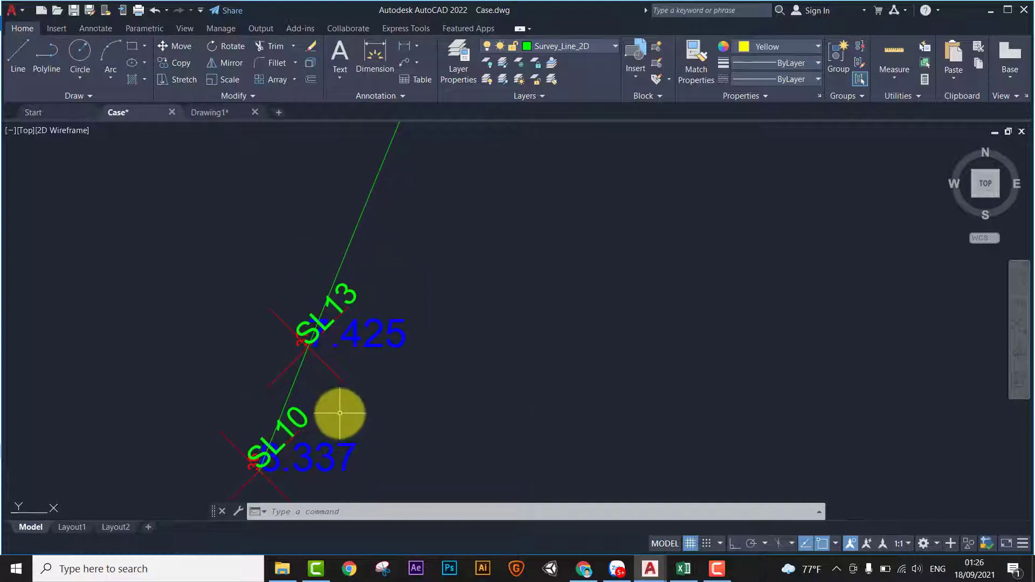
{"action": "scroll", "coordinate": [339, 413], "scroll_direction": "down", "scroll_amount": 2}
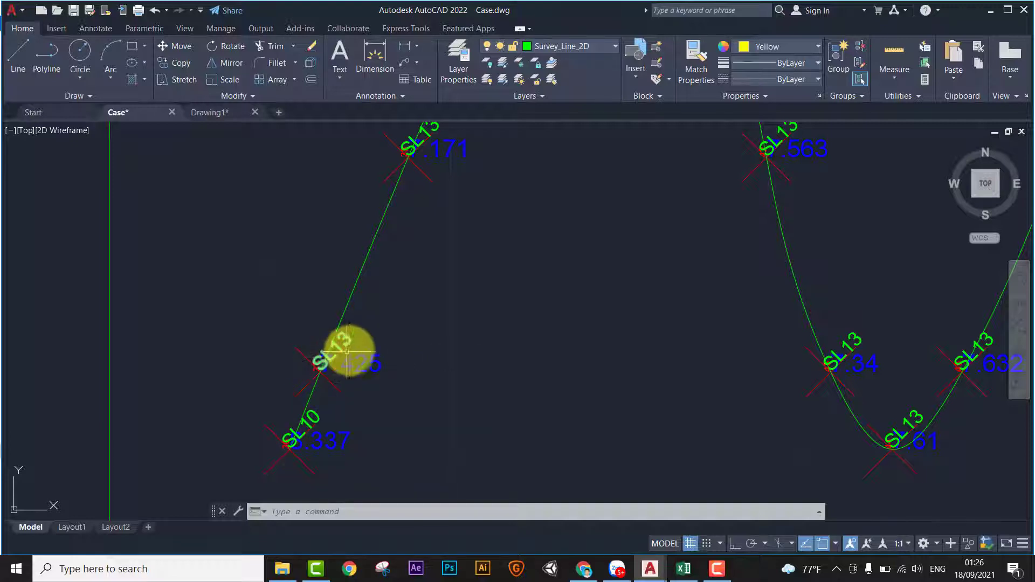
{"action": "mouse_move", "coordinate": [351, 350]}
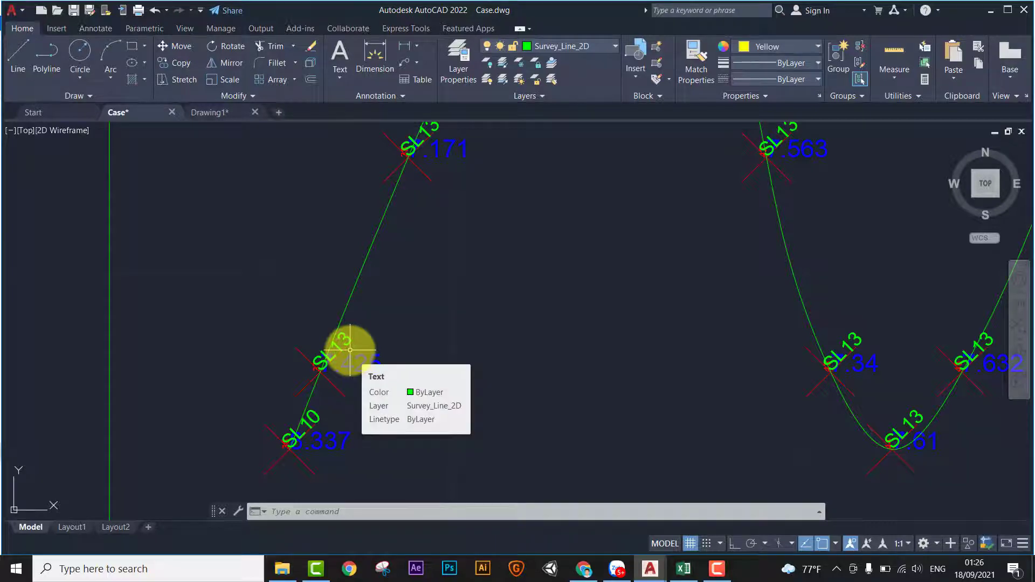
{"action": "middle_click_drag", "start_coordinate": [502, 405], "coordinate": [434, 402]}
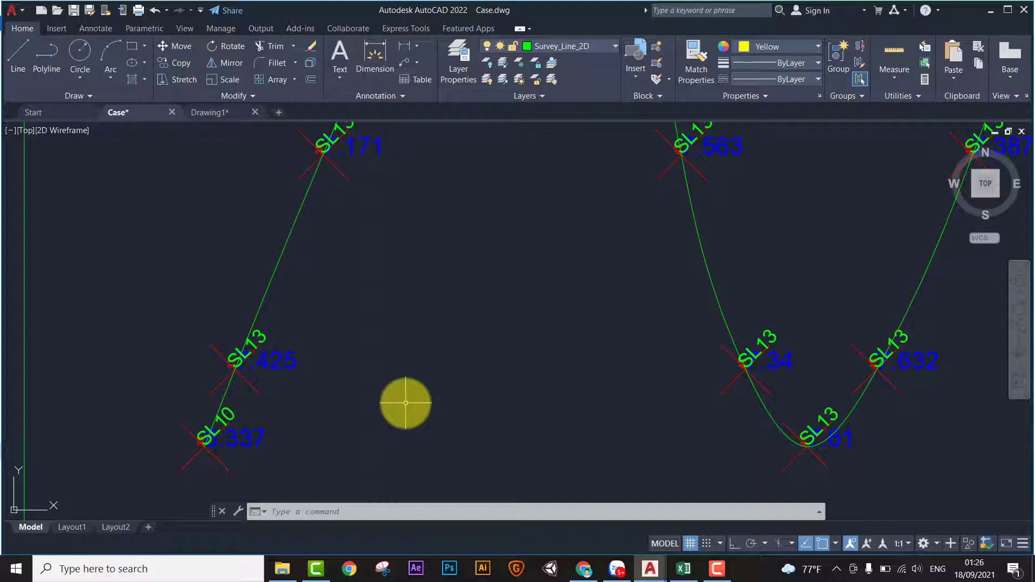
{"action": "middle_click_drag", "start_coordinate": [294, 148], "coordinate": [247, 261]}
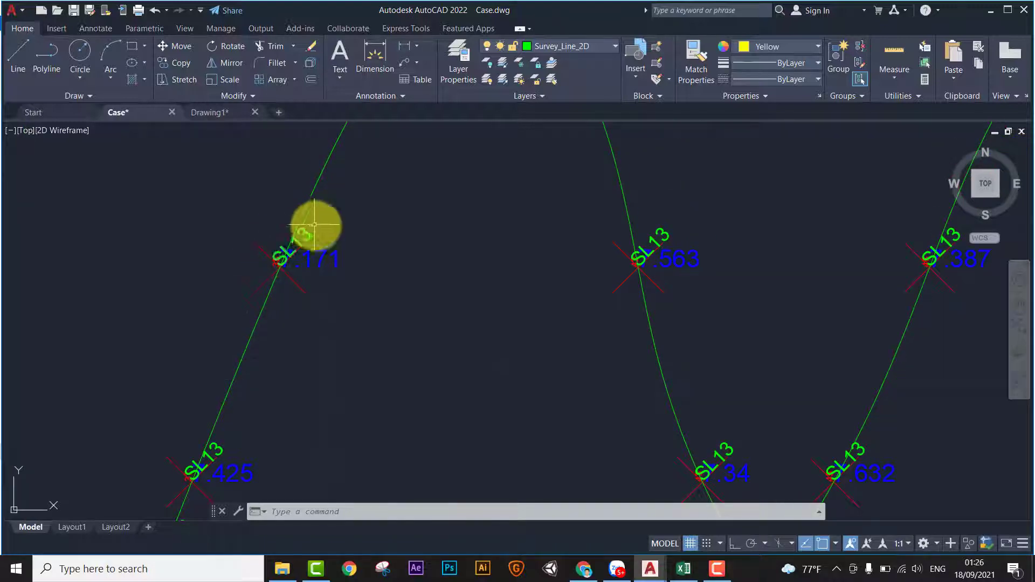
{"action": "scroll", "coordinate": [314, 225], "scroll_direction": "down", "scroll_amount": 5}
{"action": "middle_click_drag", "start_coordinate": [885, 381], "coordinate": [557, 423]}
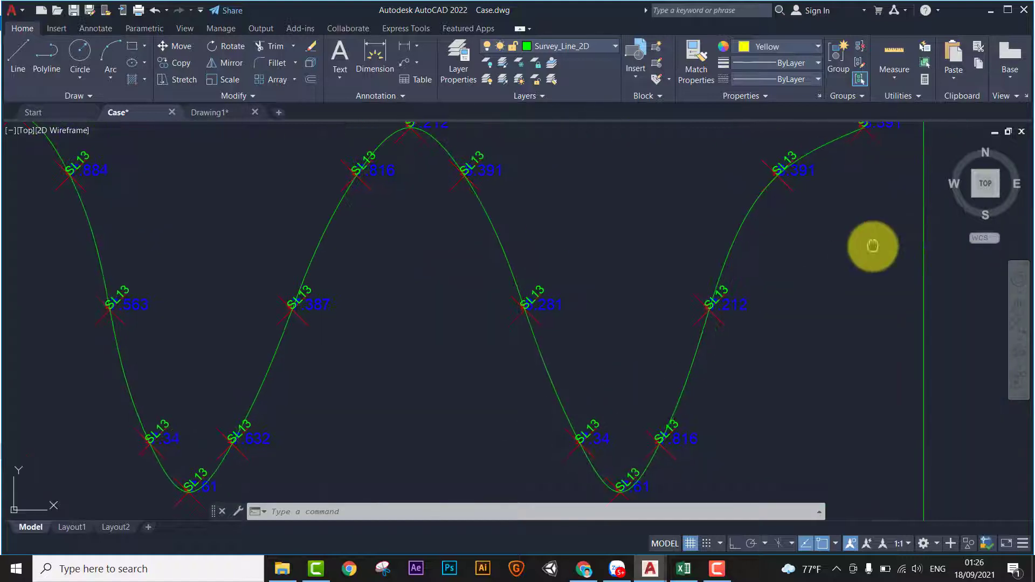
{"action": "scroll", "coordinate": [762, 272], "scroll_direction": "up", "scroll_amount": 2}
{"action": "scroll", "coordinate": [759, 225], "scroll_direction": "up", "scroll_amount": 2}
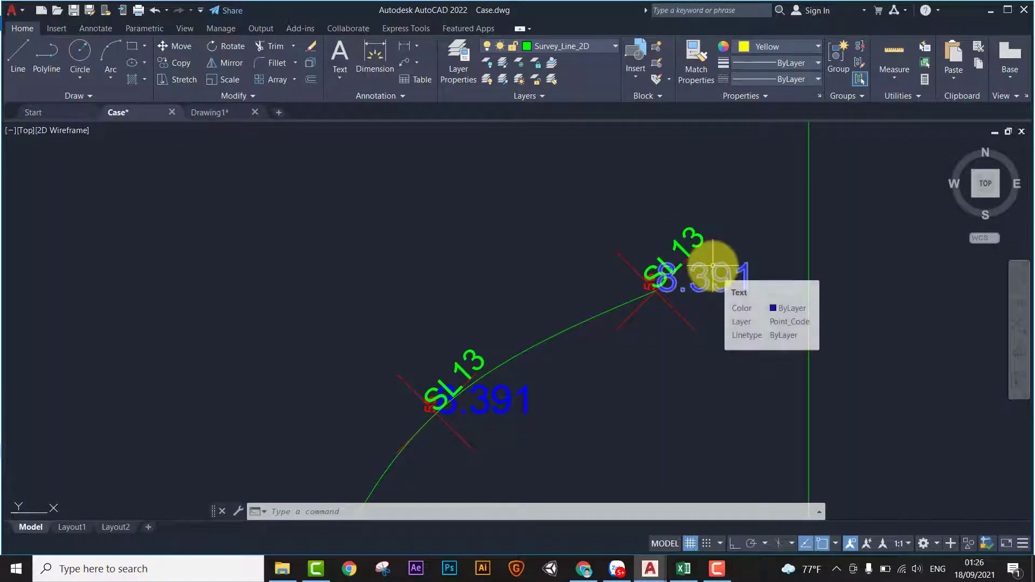
{"action": "scroll", "coordinate": [713, 266], "scroll_direction": "down", "scroll_amount": 5}
{"action": "scroll", "coordinate": [646, 270], "scroll_direction": "up", "scroll_amount": 1}
{"action": "scroll", "coordinate": [611, 310], "scroll_direction": "down", "scroll_amount": 1}
{"action": "middle_click_drag", "start_coordinate": [611, 310], "coordinate": [677, 297]}
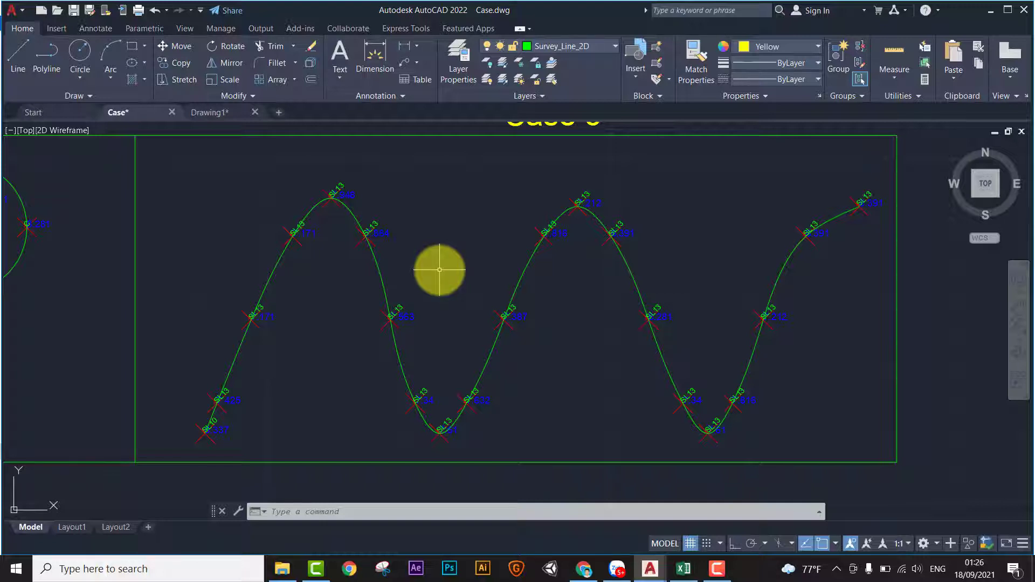
{"action": "mouse_move", "coordinate": [370, 312]}
{"action": "middle_mouse_down"}
{"action": "mouse_move", "coordinate": [509, 349]}
{"action": "mouse_move", "coordinate": [707, 308]}
{"action": "middle_mouse_up"}
{"action": "scroll", "coordinate": [707, 308], "scroll_direction": "down", "scroll_amount": 4}
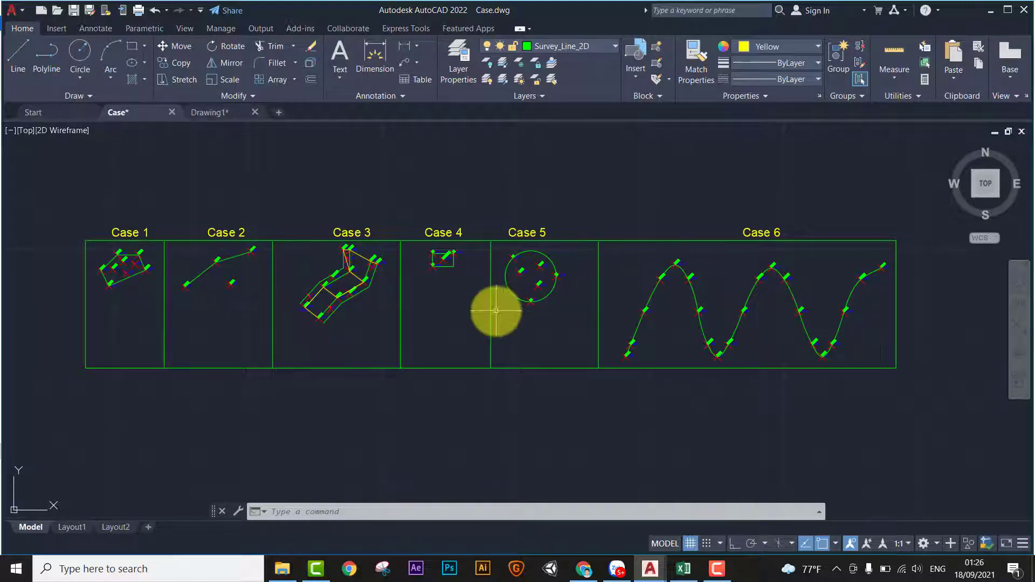
{"action": "middle_click_drag", "start_coordinate": [502, 308], "coordinate": [614, 338]}
{"action": "left_click", "coordinate": [199, 217]}
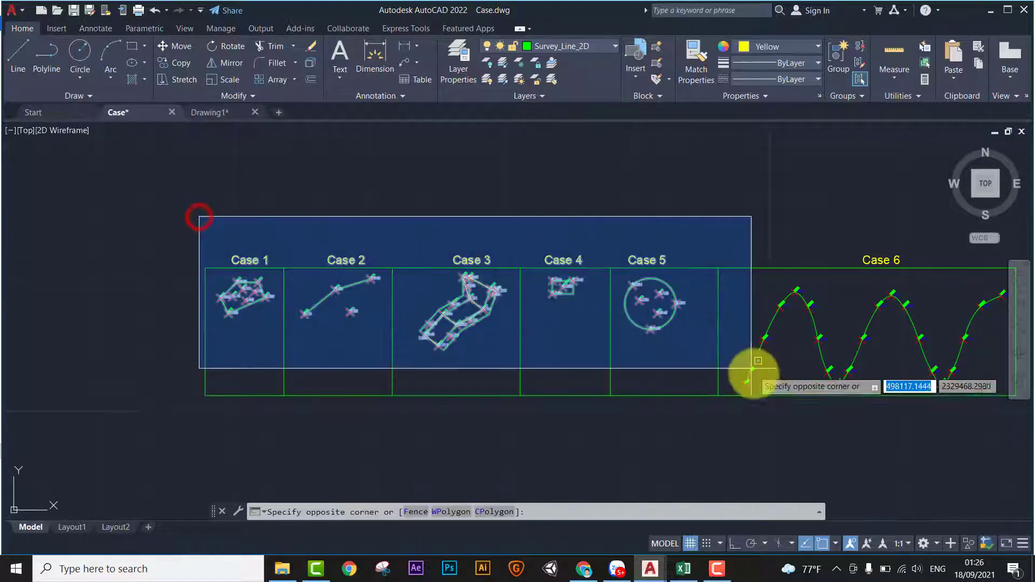
{"action": "key", "text": "Escape"}
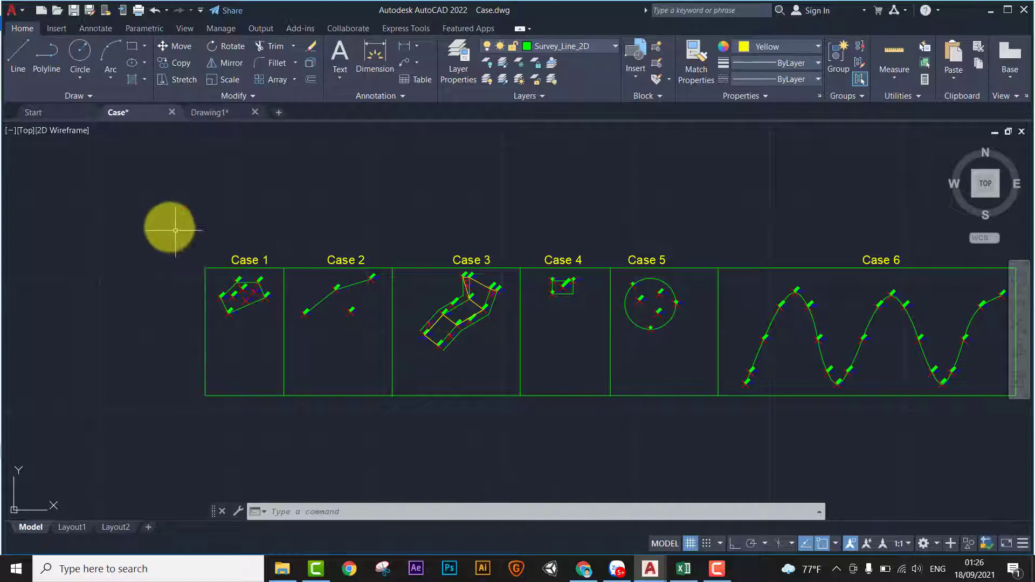
{"action": "left_click", "coordinate": [169, 226]}
{"action": "left_click", "coordinate": [504, 436]}
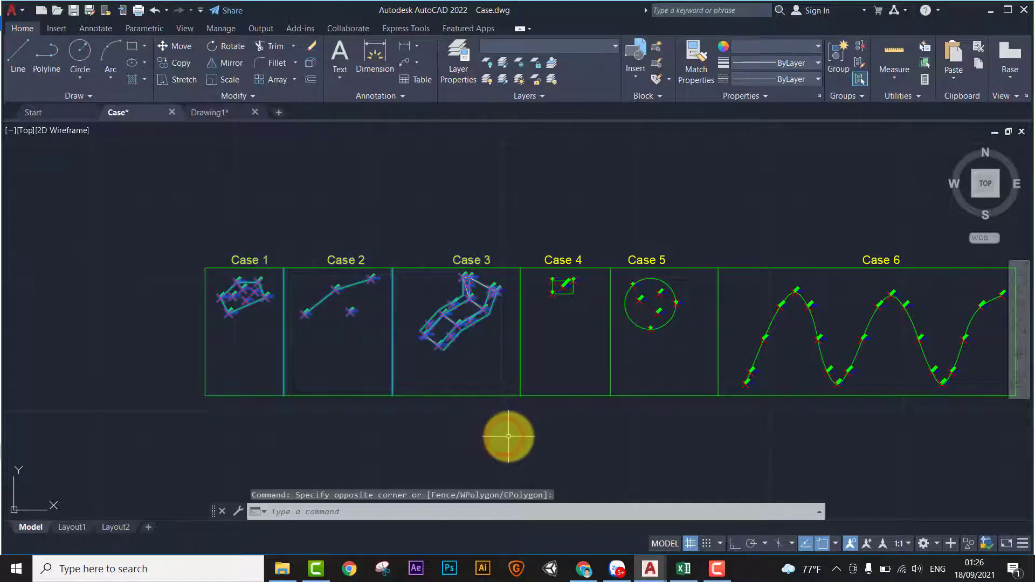
{"action": "key", "text": "Escape"}
{"action": "left_click", "coordinate": [538, 222]}
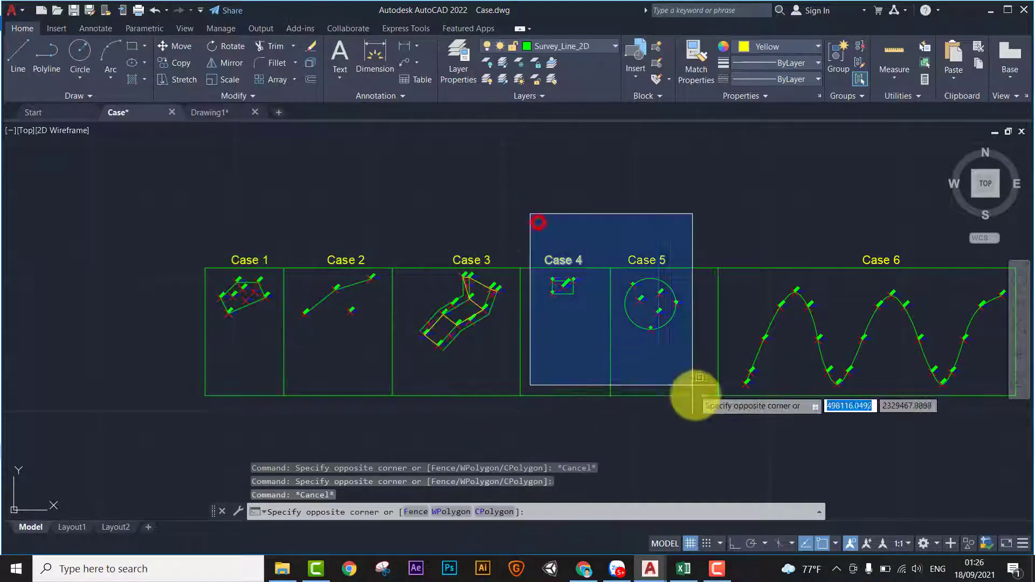
{"action": "left_click", "coordinate": [696, 404]}
{"action": "scroll", "coordinate": [588, 307], "scroll_direction": "up", "scroll_amount": 2}
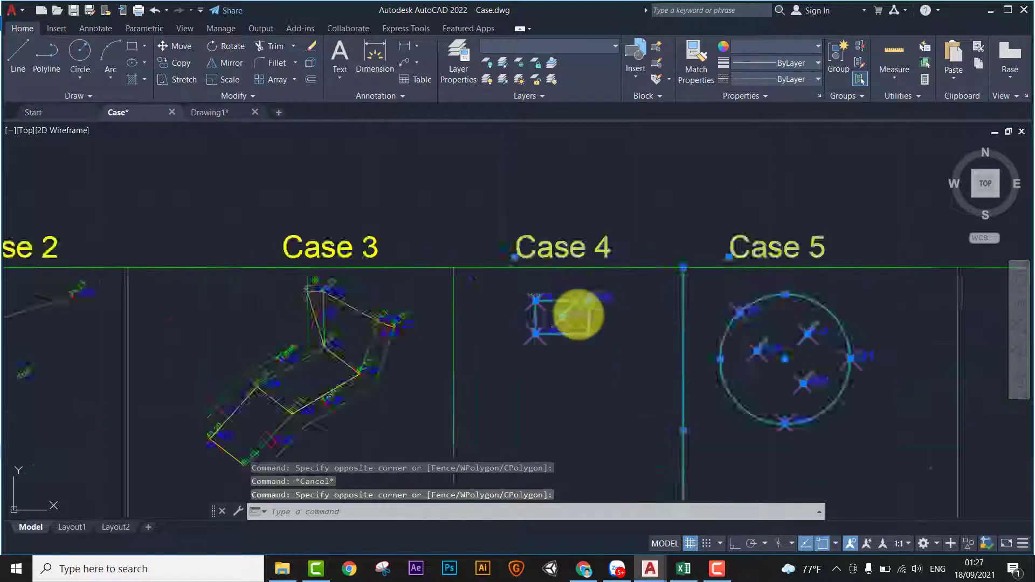
{"action": "scroll", "coordinate": [572, 332], "scroll_direction": "up", "scroll_amount": 2}
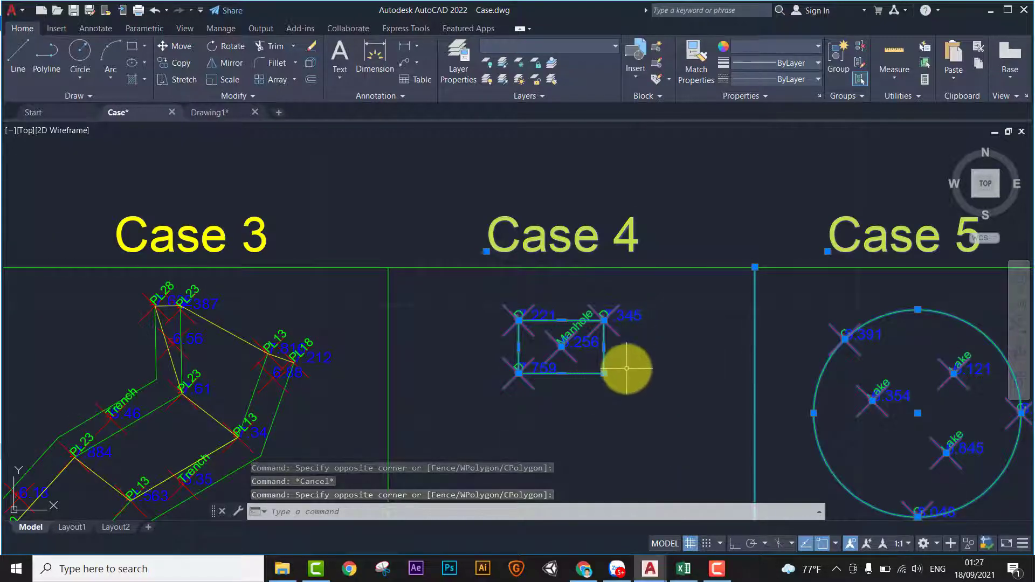
{"action": "key", "text": "Escape"}
{"action": "middle_click_drag", "start_coordinate": [642, 358], "coordinate": [625, 333]}
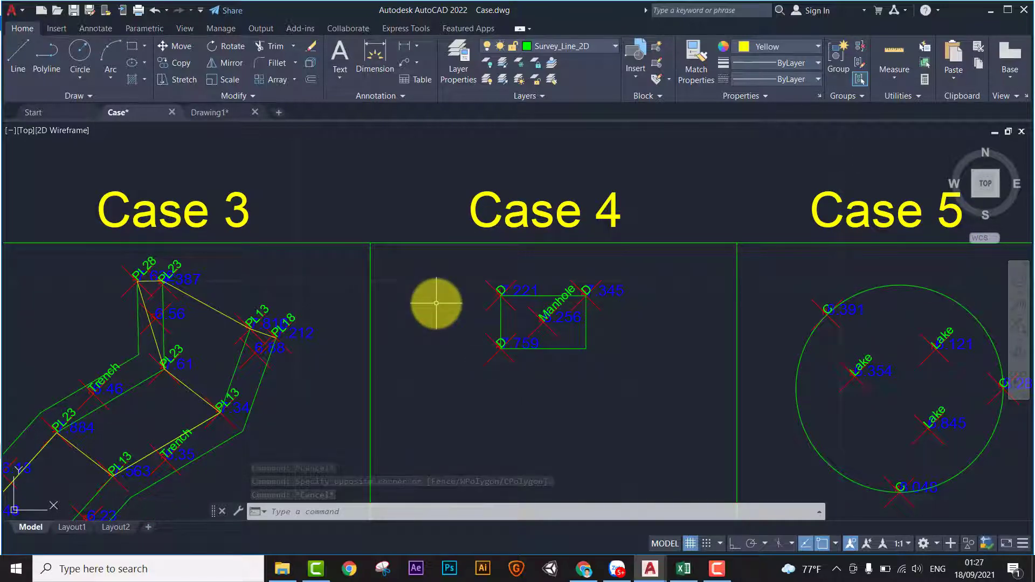
{"action": "middle_click_drag", "start_coordinate": [642, 330], "coordinate": [629, 324]}
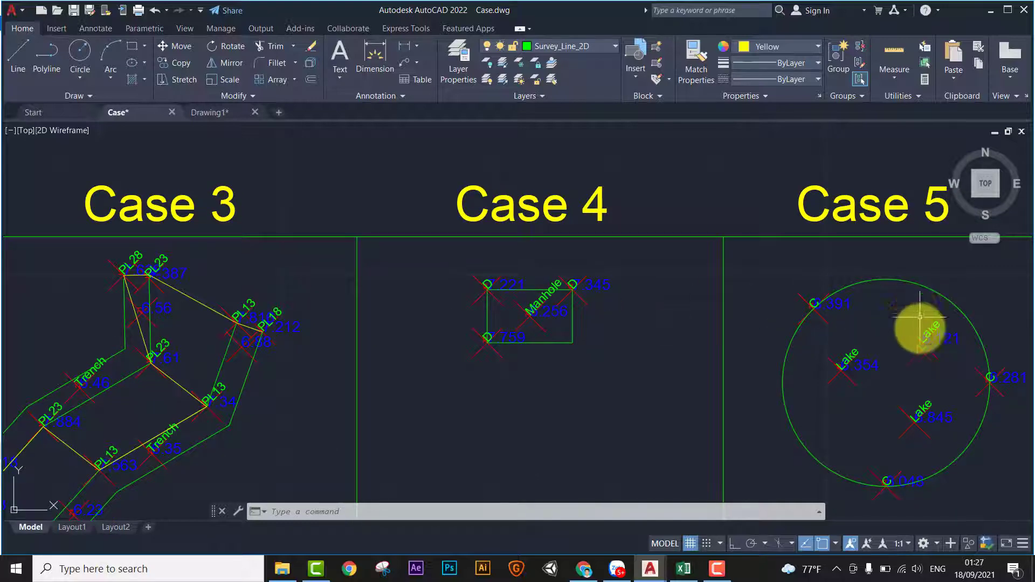
{"action": "scroll", "coordinate": [897, 336], "scroll_direction": "down", "scroll_amount": 2}
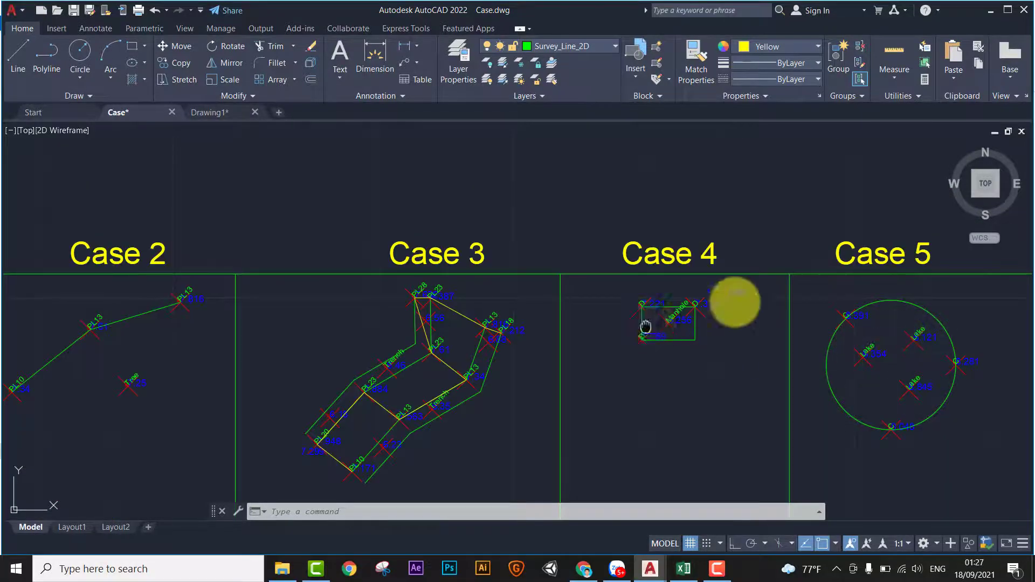
{"action": "scroll", "coordinate": [793, 291], "scroll_direction": "down", "scroll_amount": 2}
{"action": "left_click", "coordinate": [173, 196]}
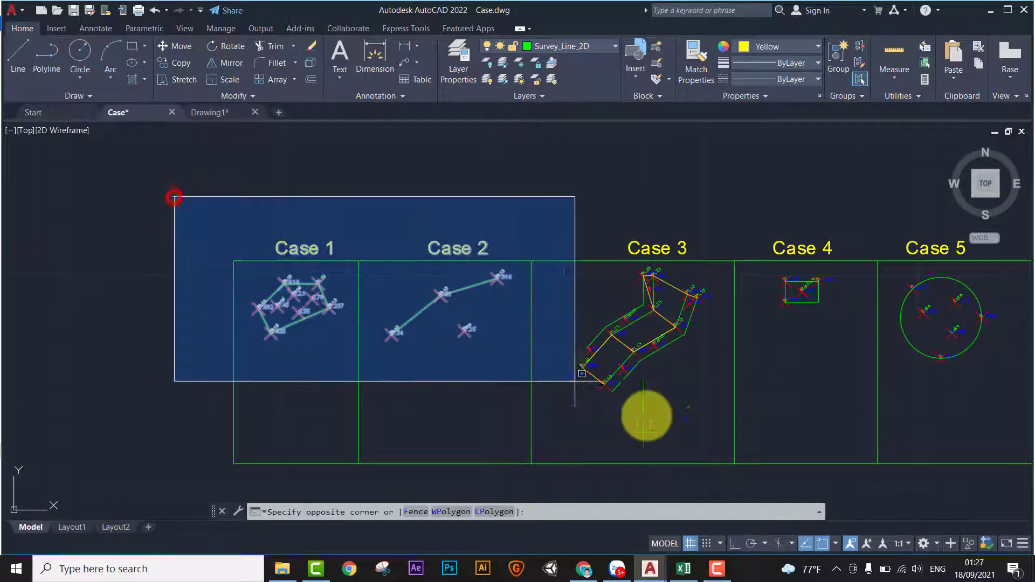
{"action": "left_click", "coordinate": [718, 486]}
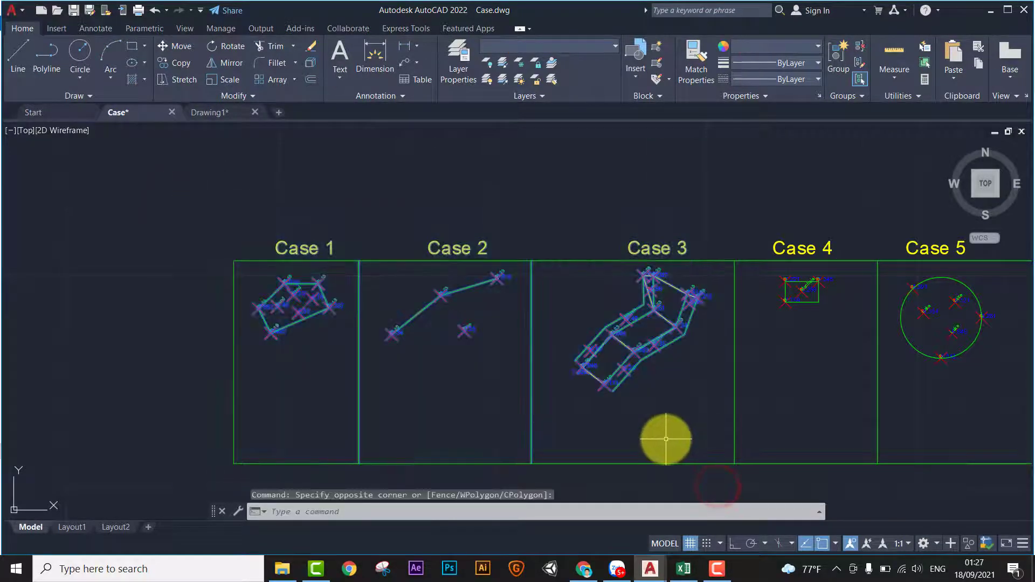
{"action": "key", "text": "Escape"}
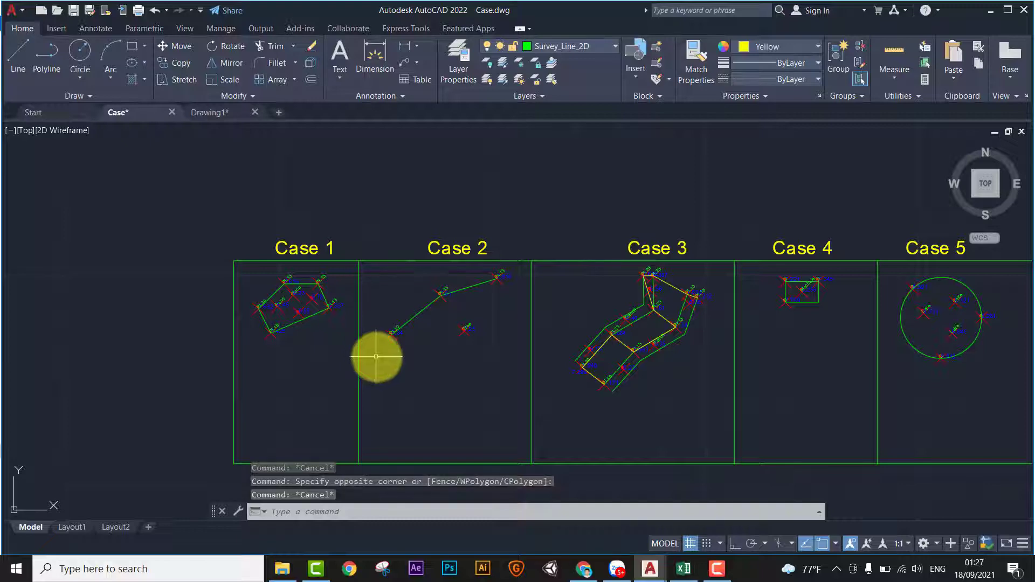
{"action": "scroll", "coordinate": [285, 312], "scroll_direction": "up", "scroll_amount": 5}
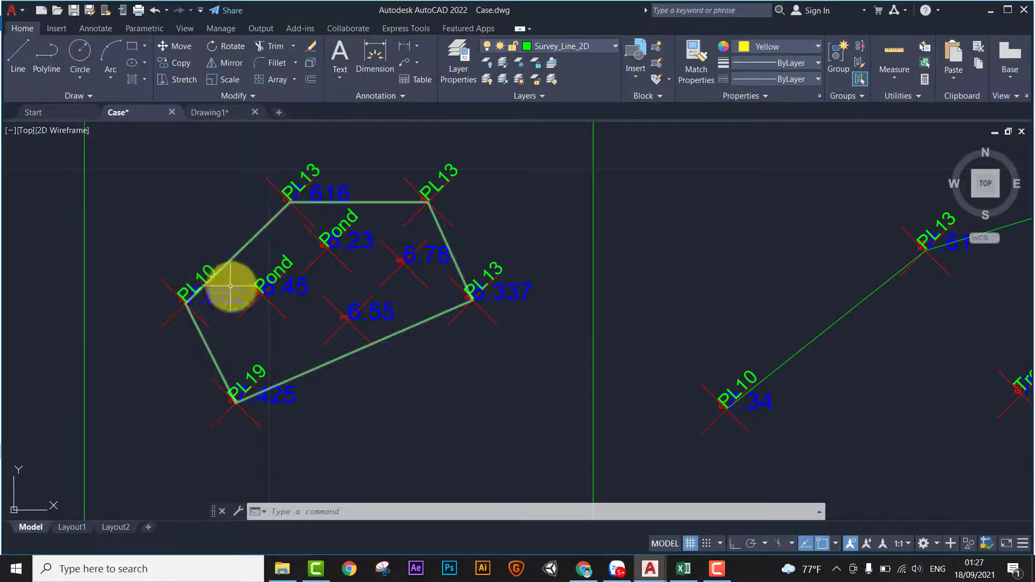
{"action": "middle_click_drag", "start_coordinate": [573, 328], "coordinate": [390, 340]}
{"action": "scroll", "coordinate": [390, 340], "scroll_direction": "down", "scroll_amount": 4}
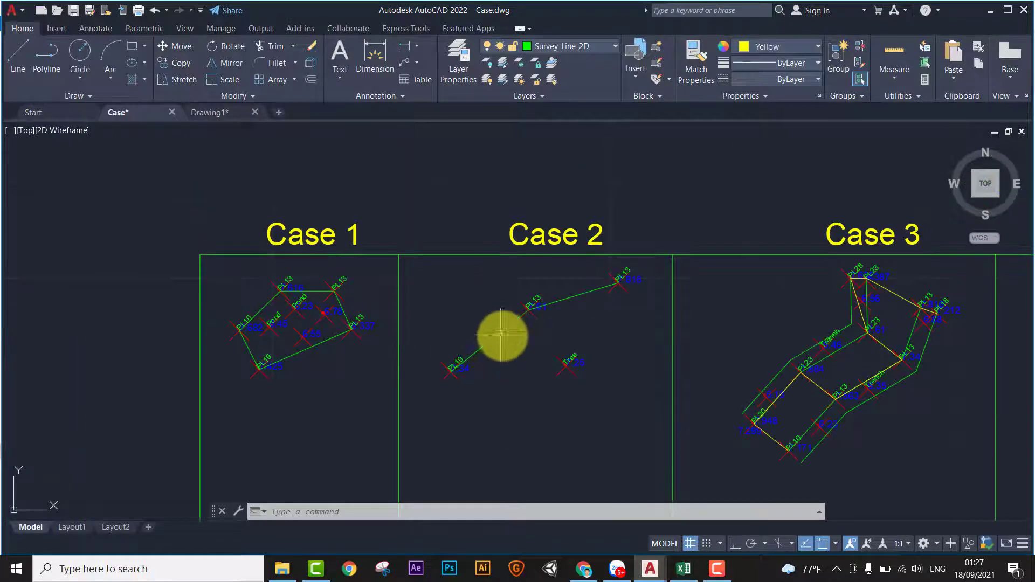
{"action": "middle_click_drag", "start_coordinate": [782, 331], "coordinate": [670, 317]}
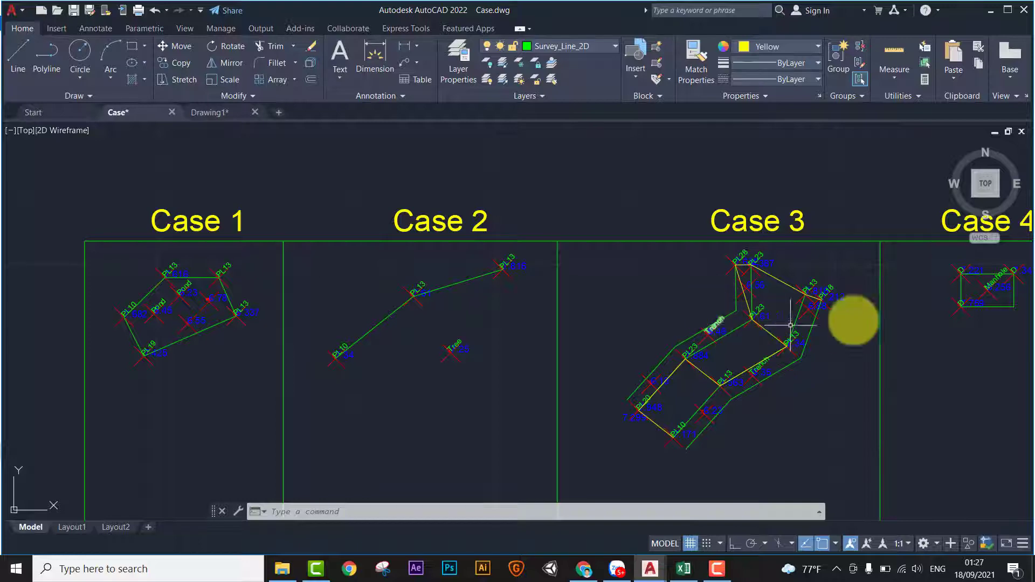
{"action": "middle_click_drag", "start_coordinate": [855, 320], "coordinate": [529, 316]}
{"action": "scroll", "coordinate": [529, 317], "scroll_direction": "down", "scroll_amount": 4}
{"action": "middle_click_drag", "start_coordinate": [739, 331], "coordinate": [578, 363]}
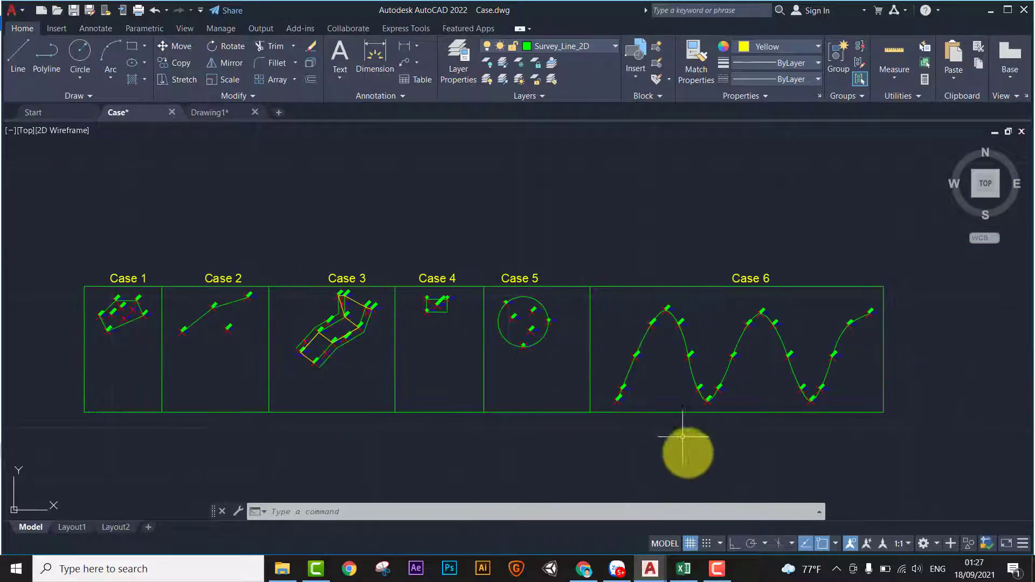
{"action": "left_click", "coordinate": [684, 568]}
Step: Set the H3 heading to Offset Select Rail and open the VBA editor (Alt+F11)
{"action": "left_click", "coordinate": [555, 354]}
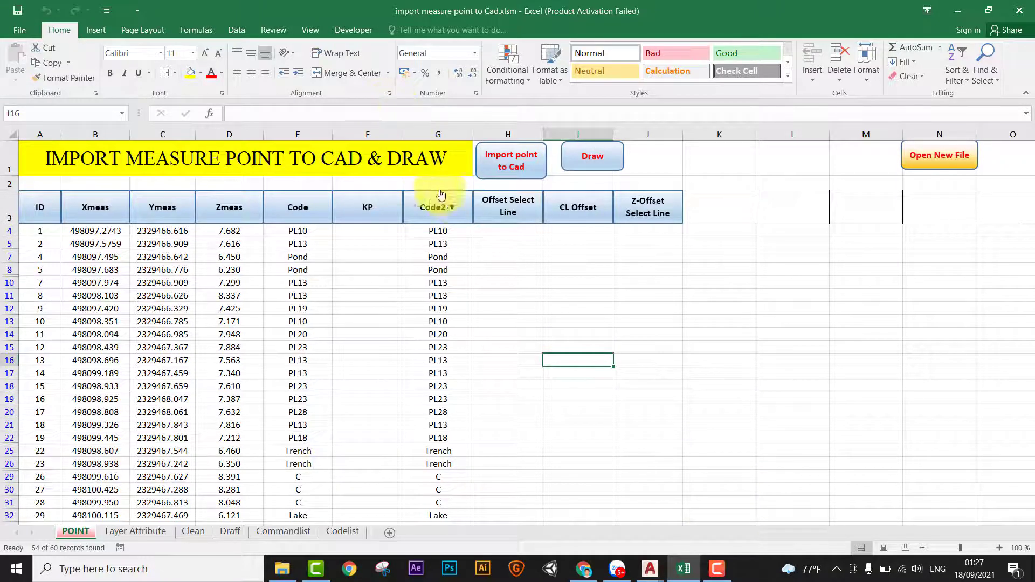
{"action": "left_click", "coordinate": [502, 216]}
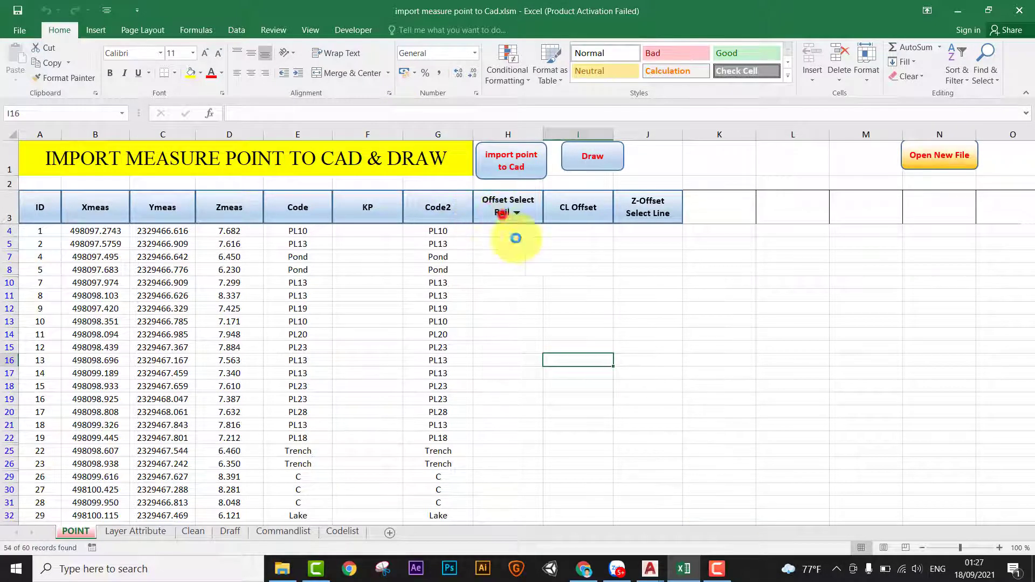
{"action": "left_click", "coordinate": [534, 278]}
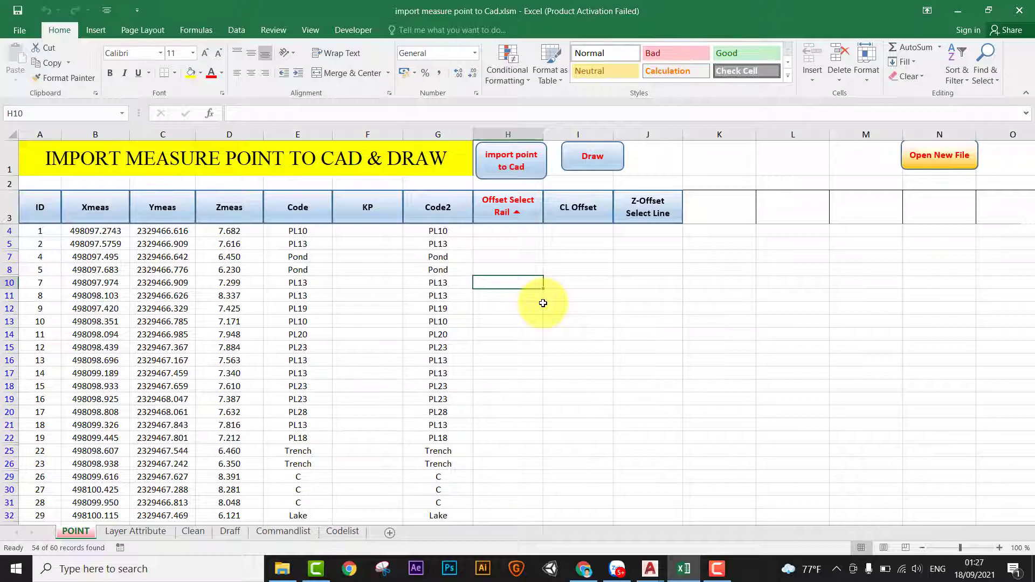
{"action": "key", "text": "alt+F11"}
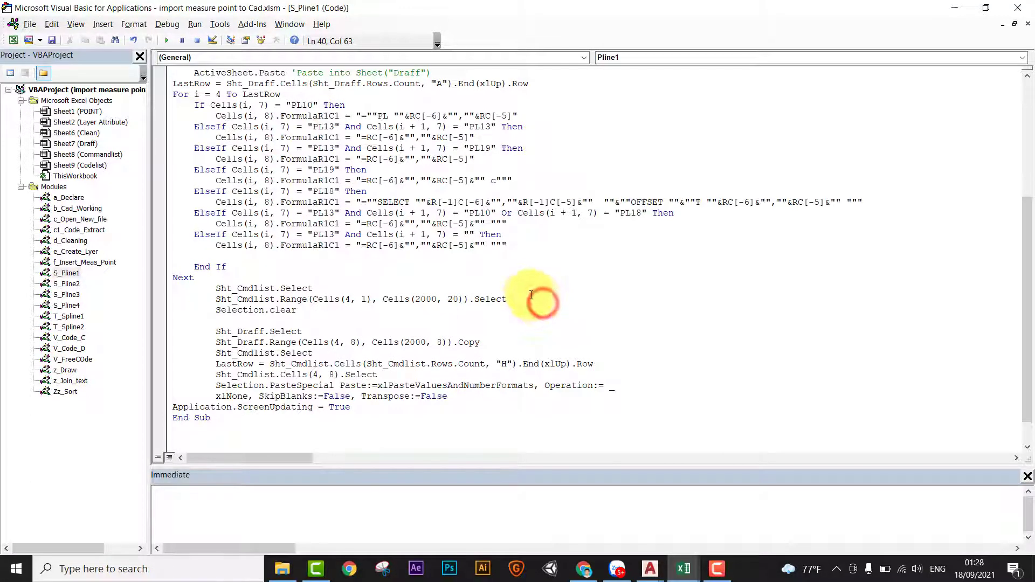
Step: Re-tick the AutoCAD 2021 Type Library reference, save the VBA project, and close the editor
{"action": "scroll", "coordinate": [536, 294], "scroll_direction": "up", "scroll_amount": 3}
{"action": "scroll", "coordinate": [513, 259], "scroll_direction": "up", "scroll_amount": 3}
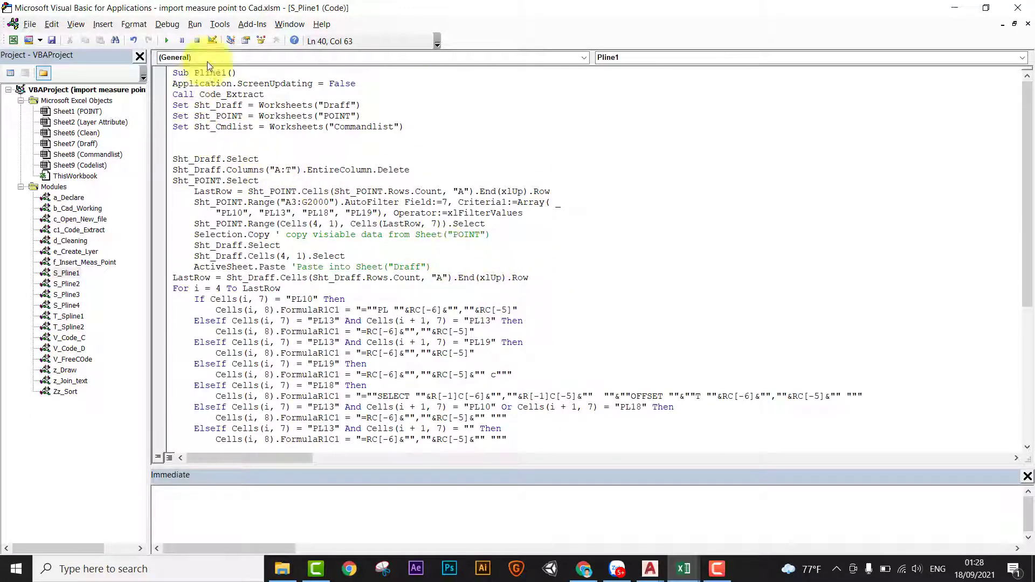
{"action": "left_click", "coordinate": [218, 25]}
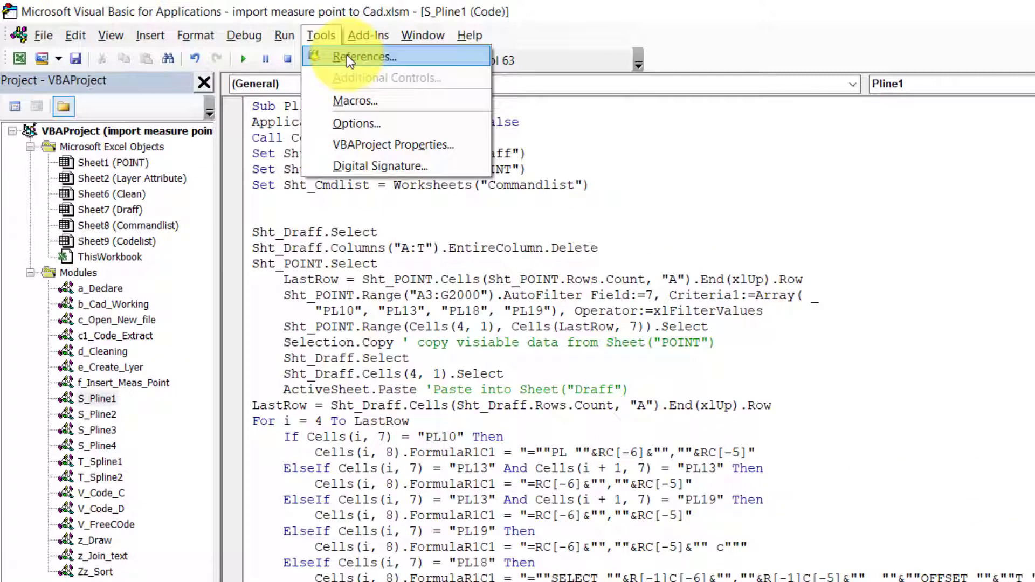
{"action": "left_click", "coordinate": [348, 54]}
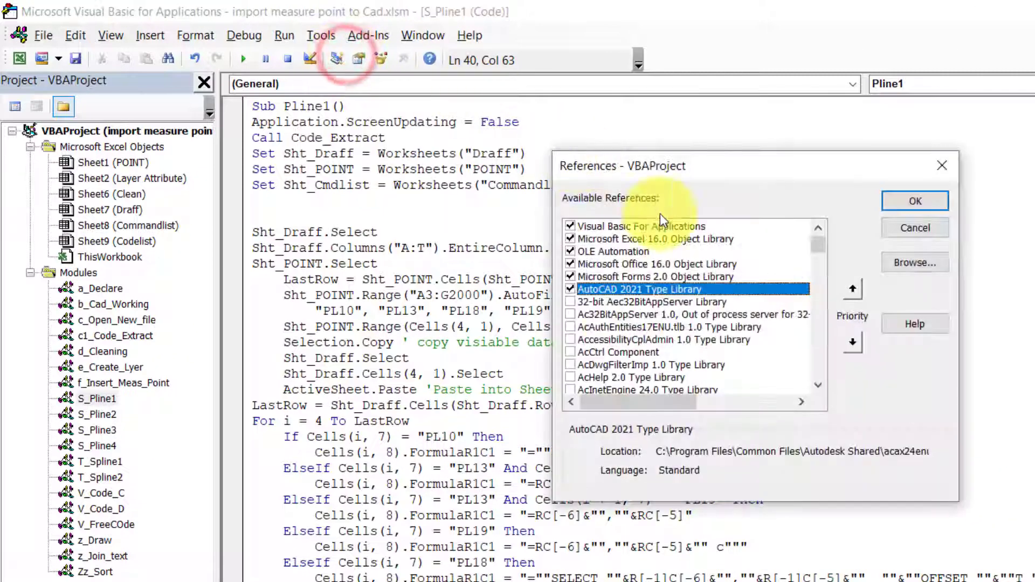
{"action": "left_click", "coordinate": [567, 289]}
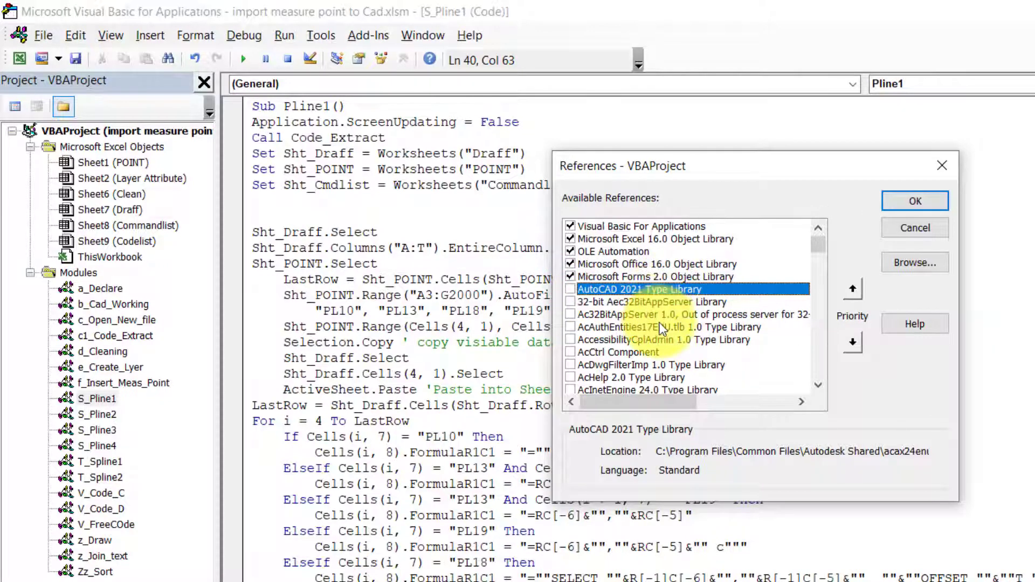
{"action": "left_click", "coordinate": [660, 328]}
{"action": "left_click", "coordinate": [659, 289]}
{"action": "left_click", "coordinate": [674, 315]}
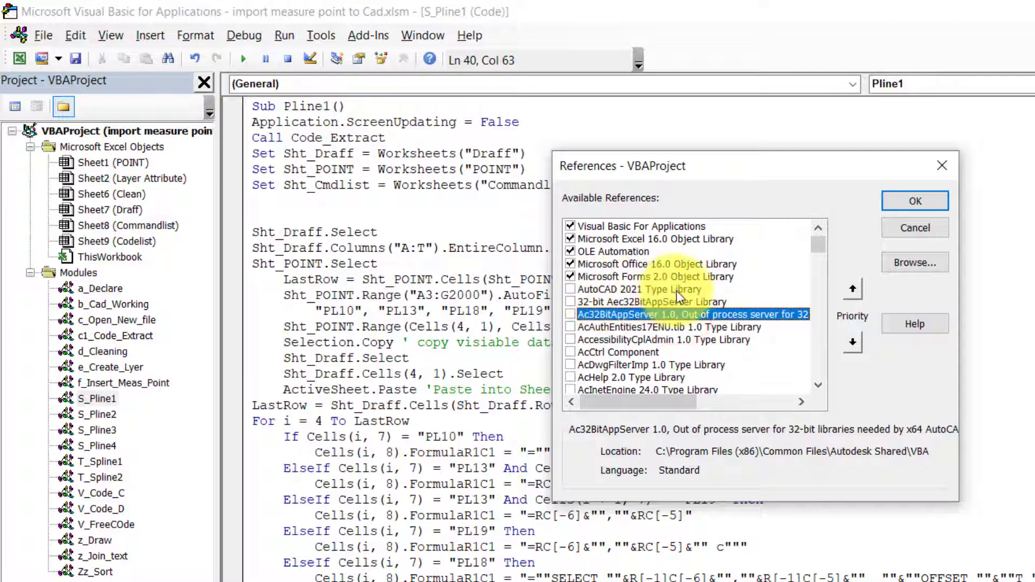
{"action": "left_click", "coordinate": [677, 290]}
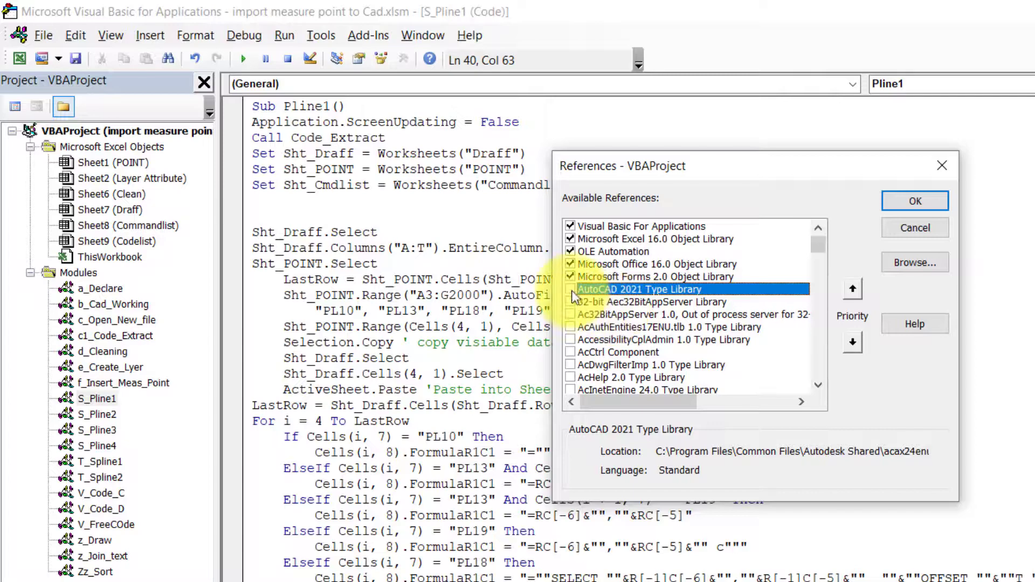
{"action": "left_click", "coordinate": [916, 201]}
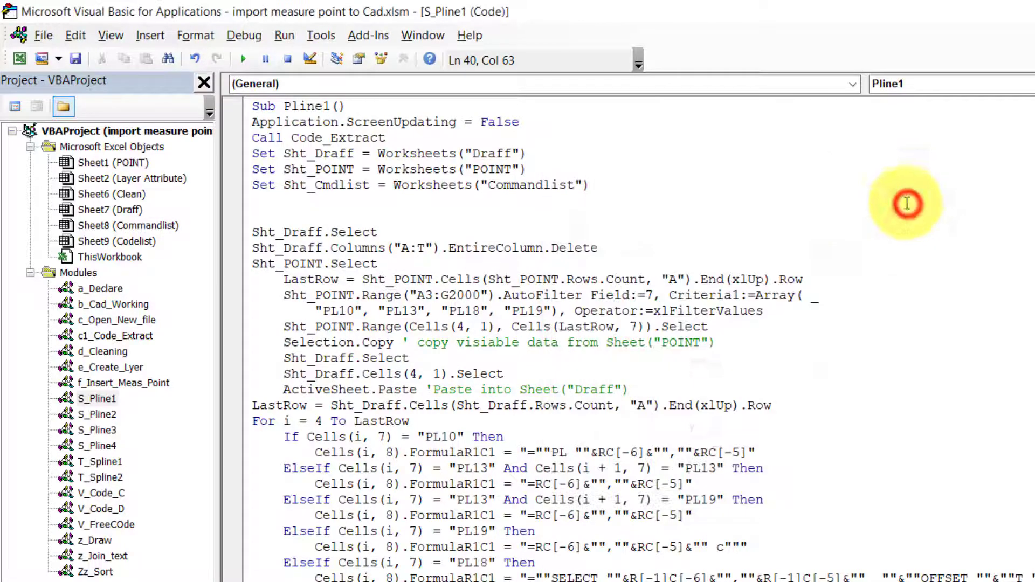
{"action": "left_click", "coordinate": [75, 58]}
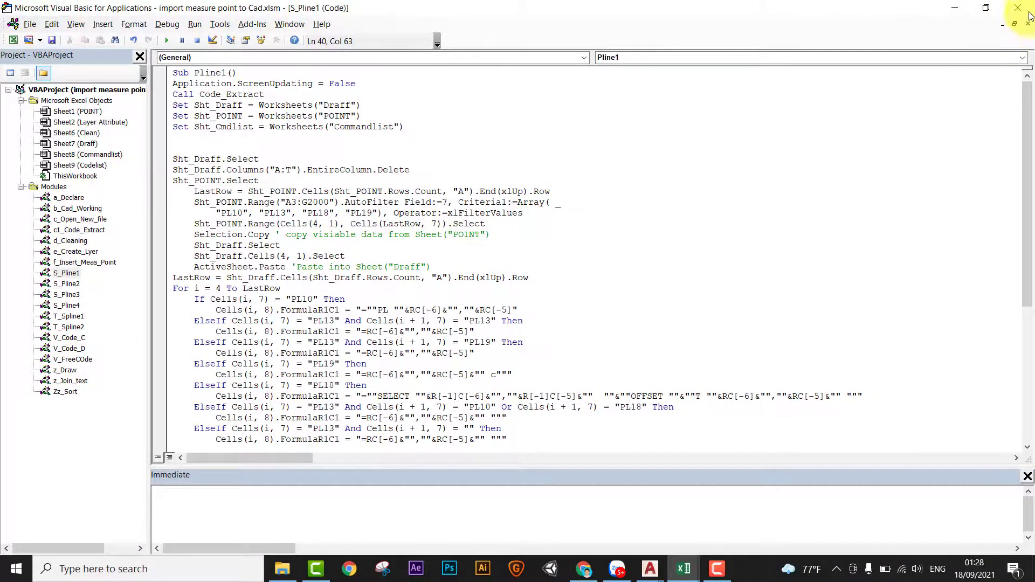
{"action": "left_click", "coordinate": [1026, 8]}
Step: Leave the POINT sheet and bring Drawing1.dwg to the front in AutoCAD
{"action": "left_click", "coordinate": [660, 298]}
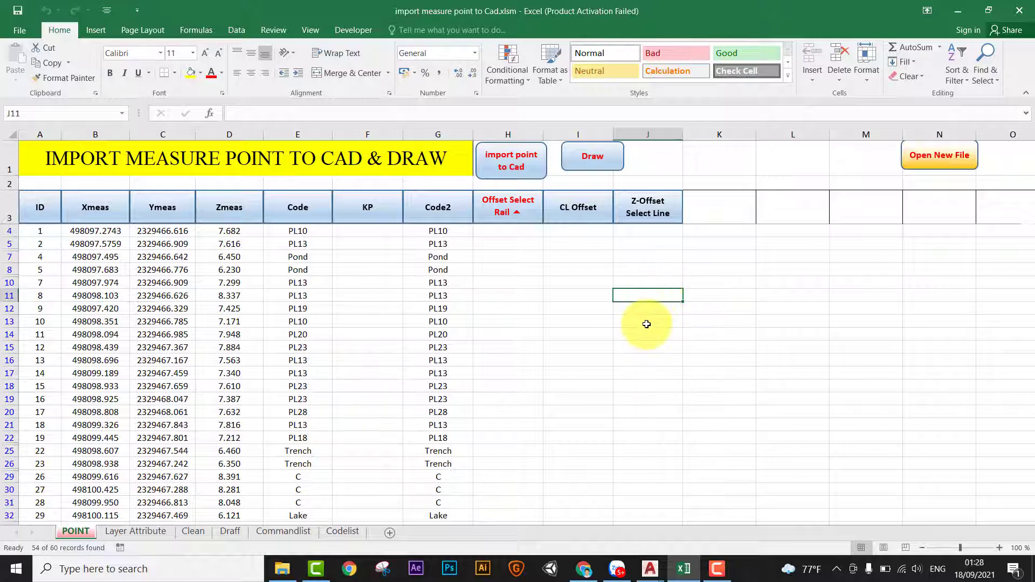
{"action": "left_click", "coordinate": [202, 372]}
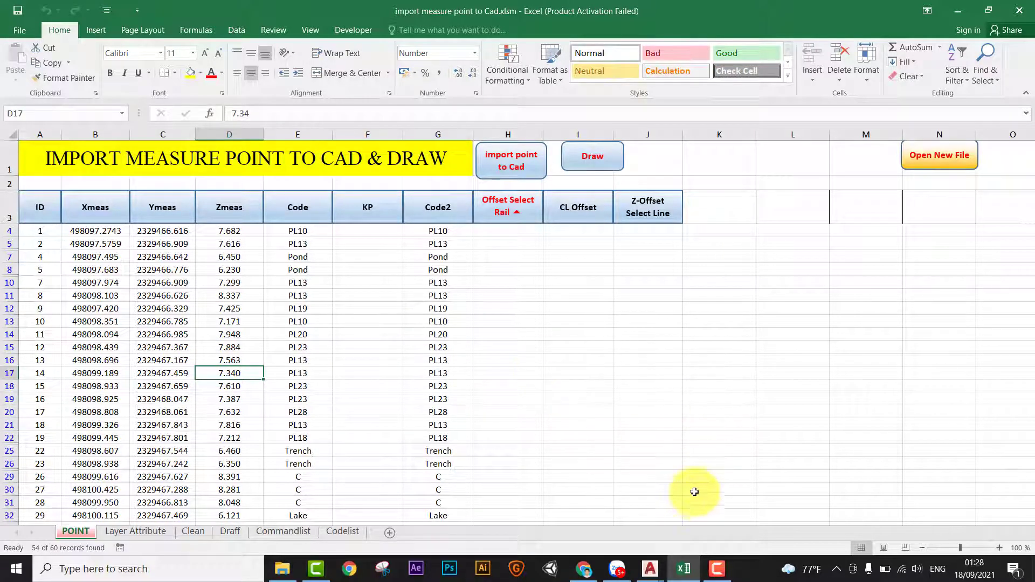
{"action": "left_click", "coordinate": [651, 569]}
{"action": "left_click", "coordinate": [742, 506]}
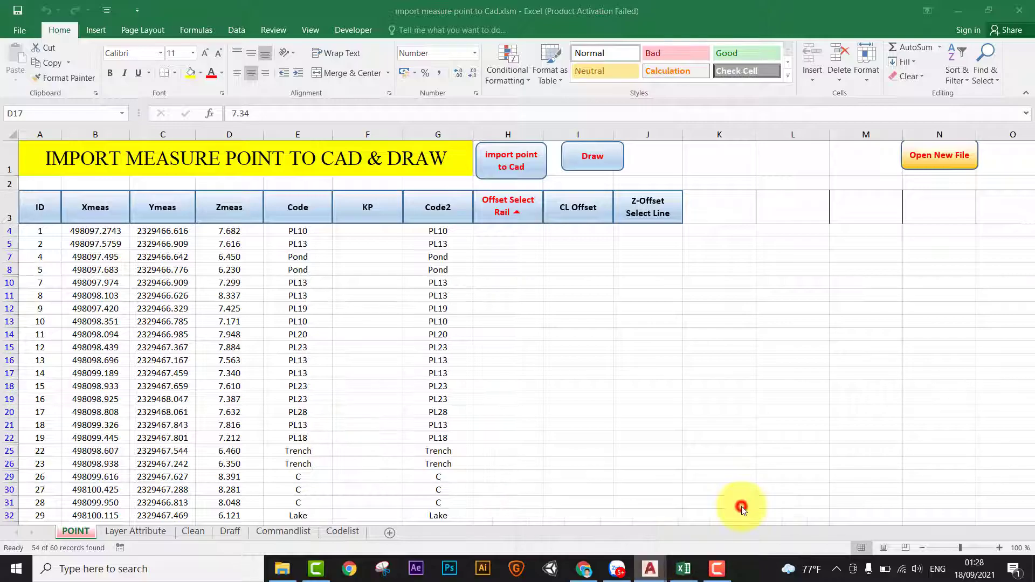
Step: Pan and zoom so the whole survey drawing and the sine curve are visible
{"action": "middle_click_drag", "start_coordinate": [682, 312], "coordinate": [621, 315]}
{"action": "scroll", "coordinate": [621, 316], "scroll_direction": "down", "scroll_amount": 5}
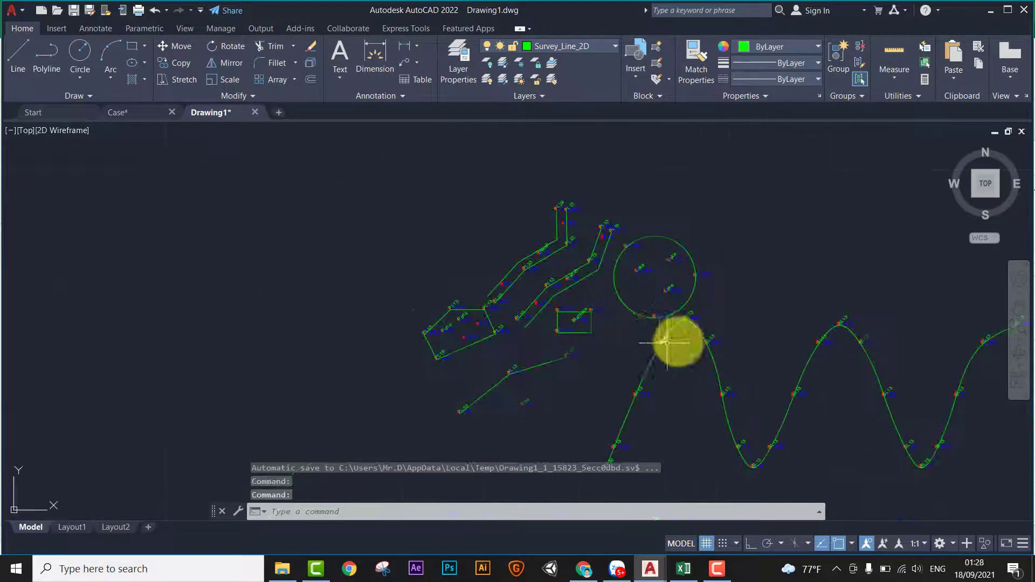
{"action": "middle_click_drag", "start_coordinate": [678, 341], "coordinate": [613, 347]}
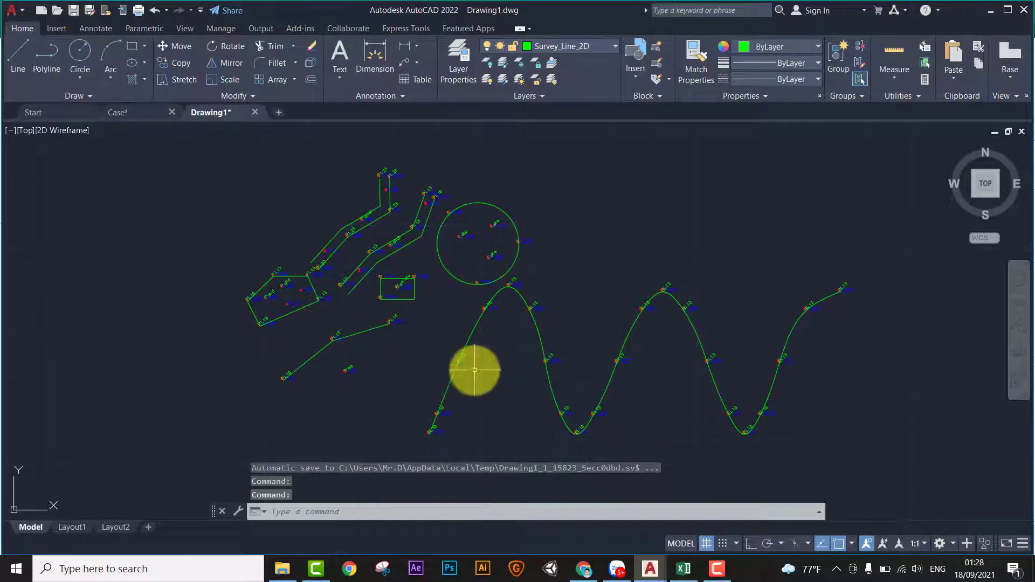
{"action": "left_click", "coordinate": [454, 378]}
{"action": "key", "text": "Escape"}
{"action": "type", "text": "A"}
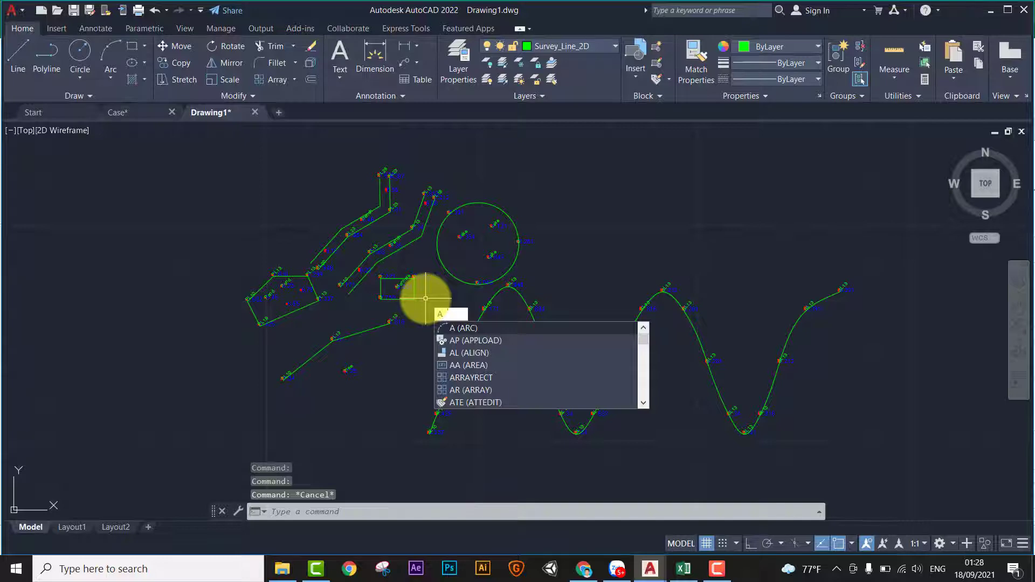
Step: Load the COORN.LSP routine through the Load/Unload Applications dialog
{"action": "type", "text": "p"}
{"action": "key", "text": "Escape"}
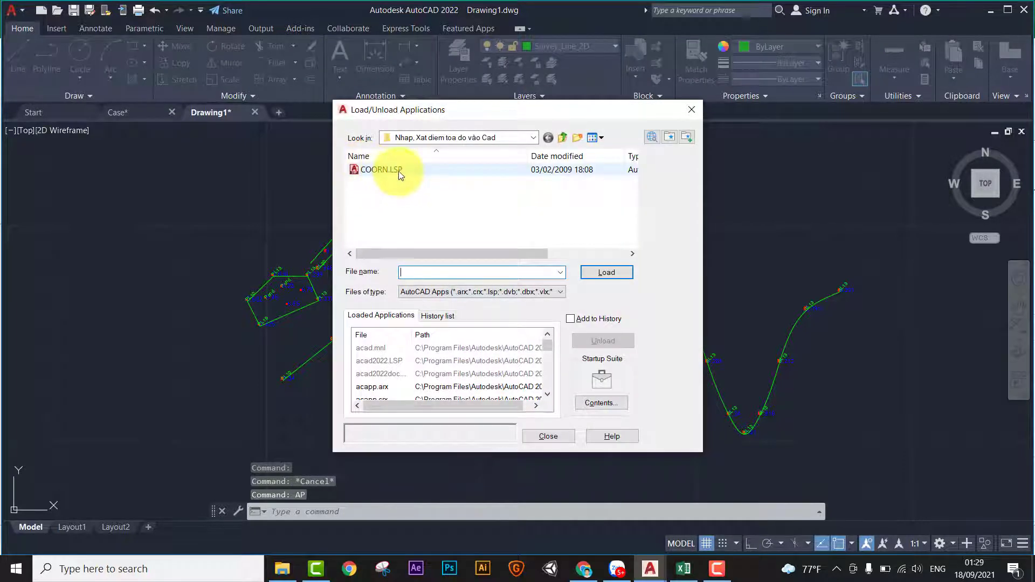
{"action": "left_click", "coordinate": [398, 171]}
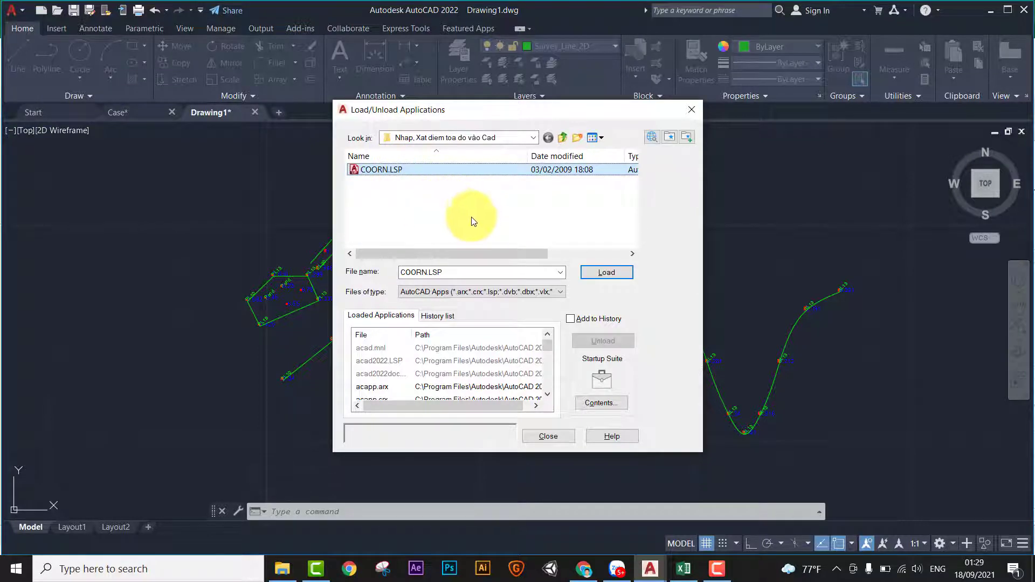
{"action": "left_click", "coordinate": [618, 273]}
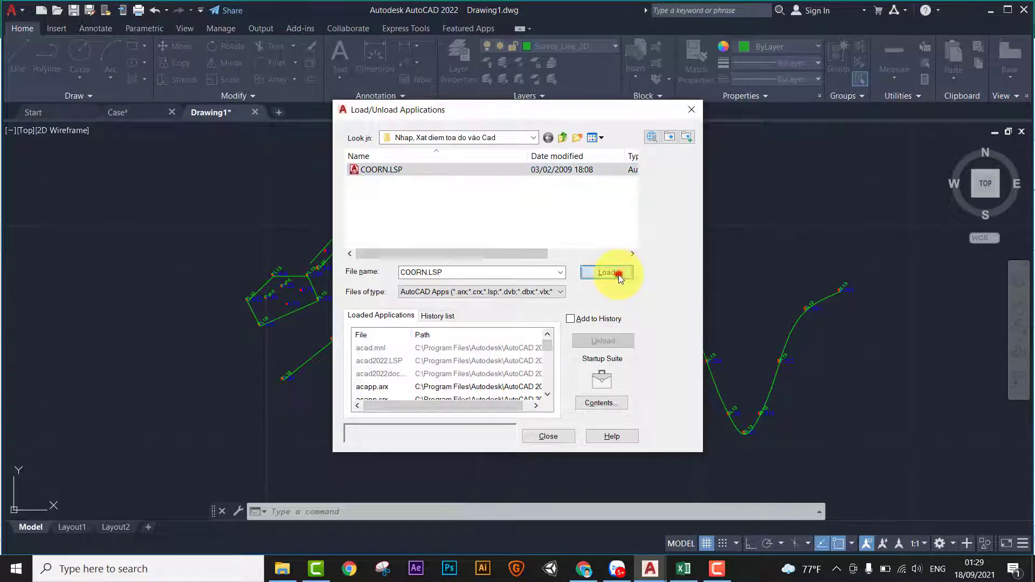
{"action": "left_click", "coordinate": [554, 432]}
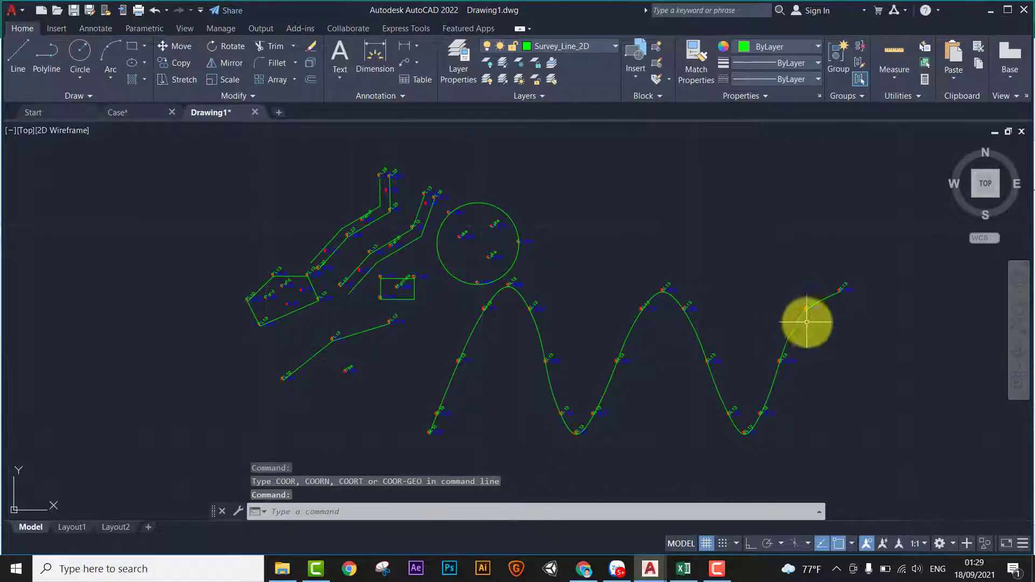
Step: Run COORN in L (polyline) mode on the sine curve, skip point marking, and save to Excel
{"action": "key", "text": "Escape"}
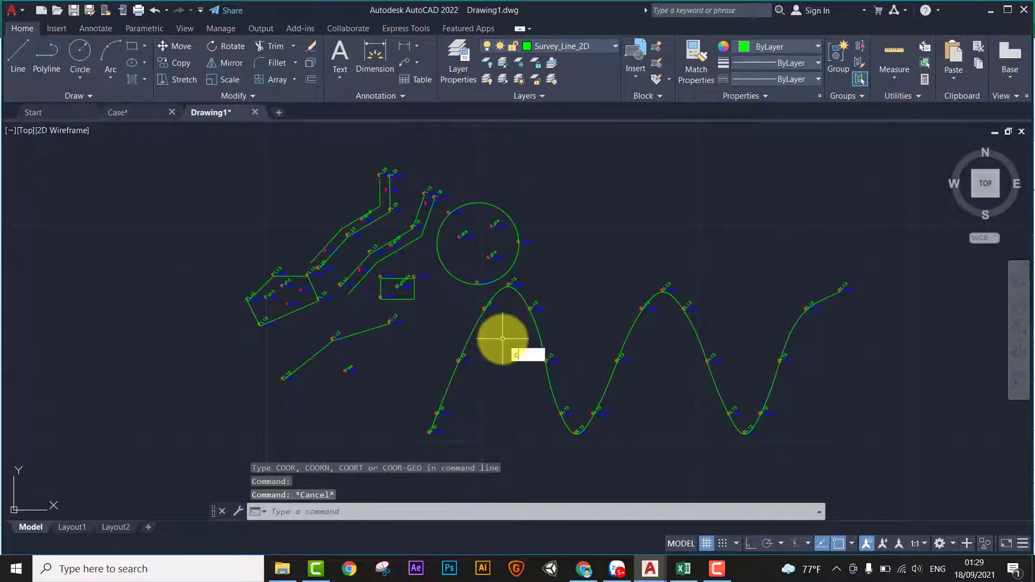
{"action": "key", "text": "Down"}
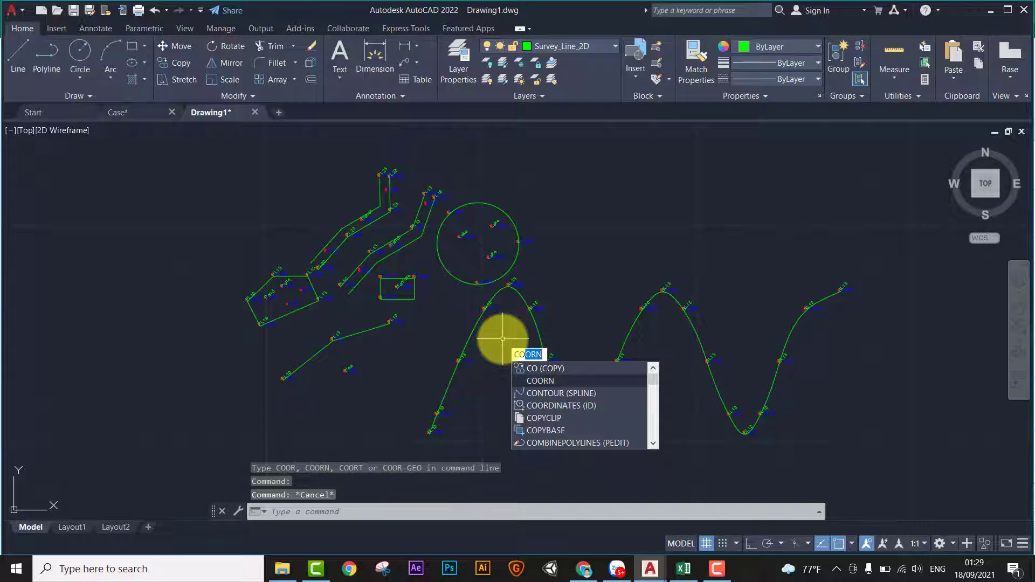
{"action": "left_click", "coordinate": [558, 380]}
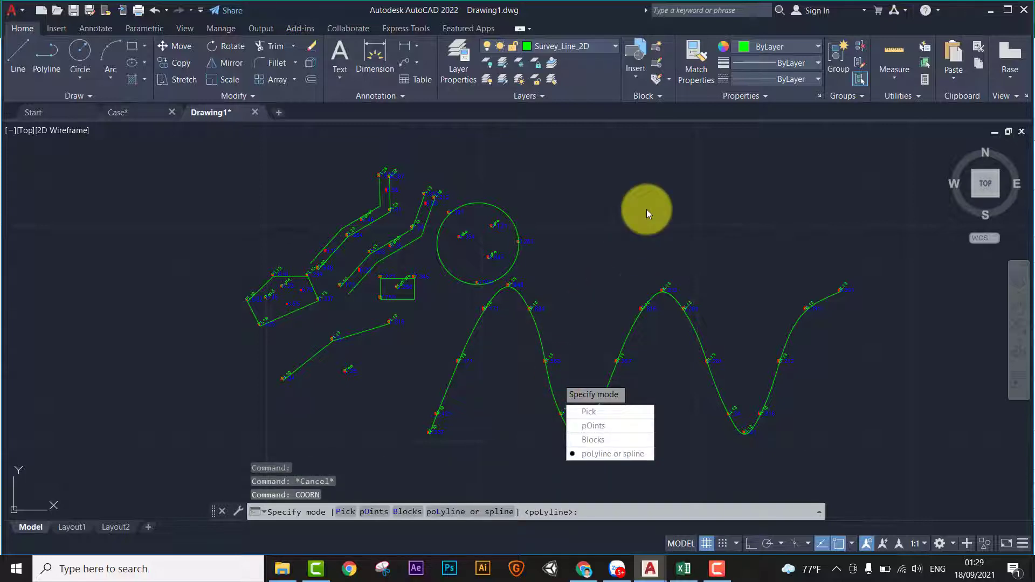
{"action": "type", "text": "l"}
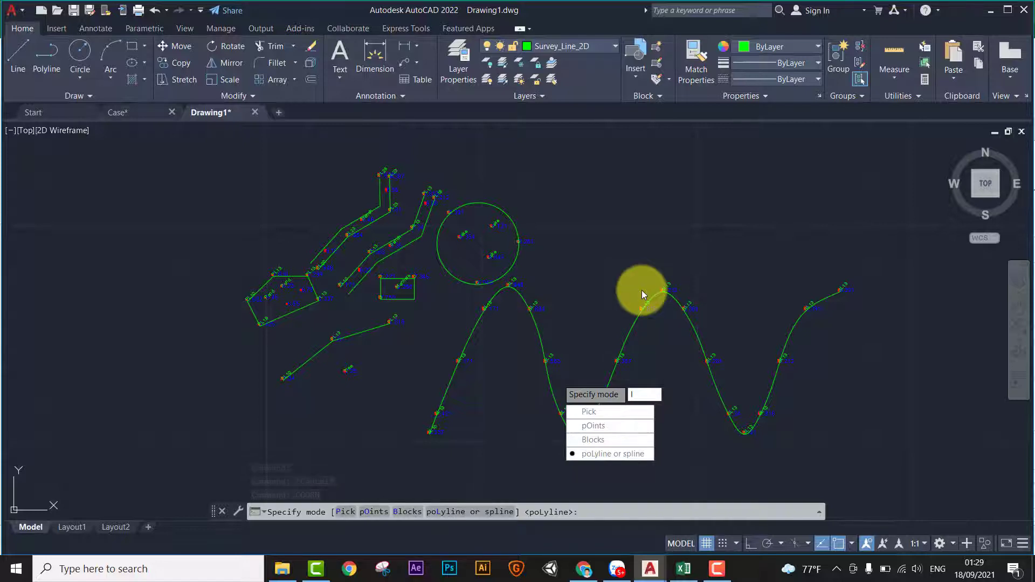
{"action": "key", "text": "Return"}
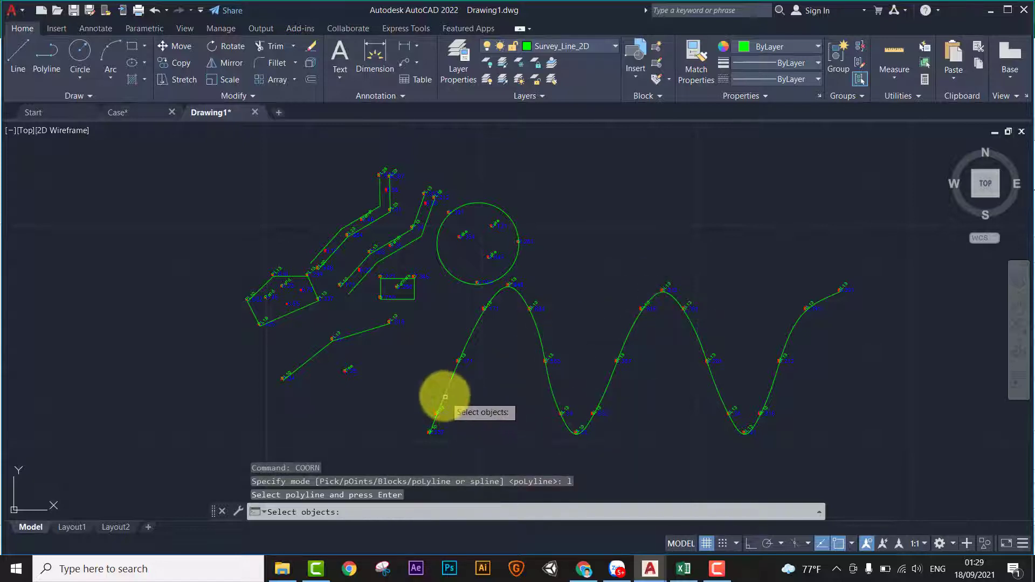
{"action": "left_click", "coordinate": [445, 397]}
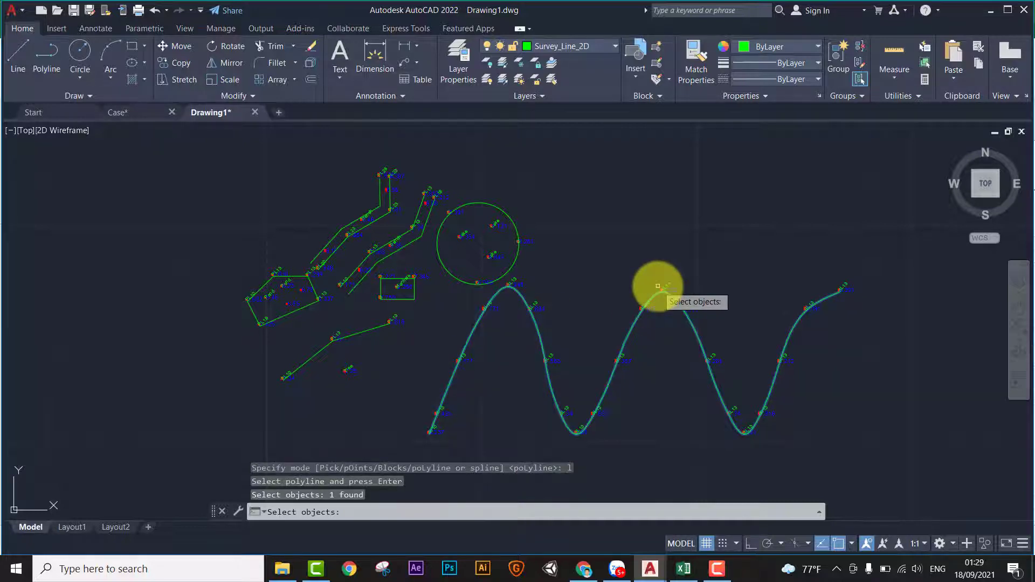
{"action": "key", "text": "Return"}
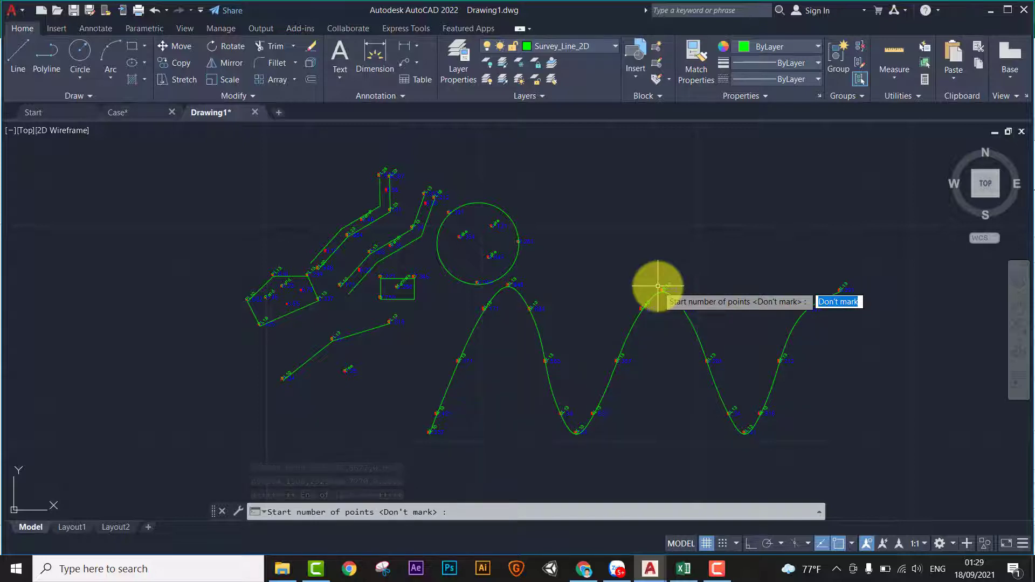
{"action": "key", "text": "Return"}
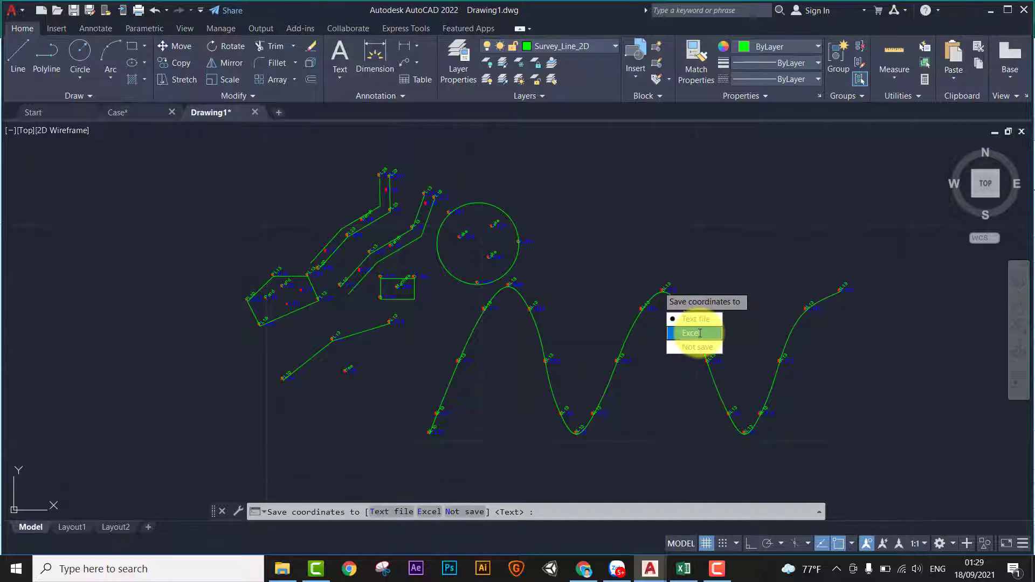
{"action": "type", "text": "e"}
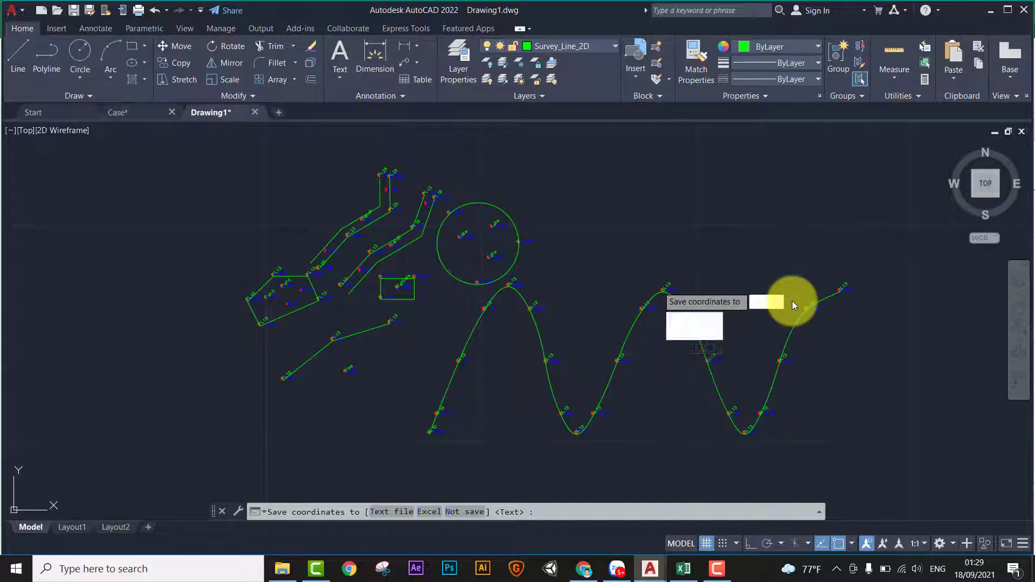
{"action": "key", "text": "Return"}
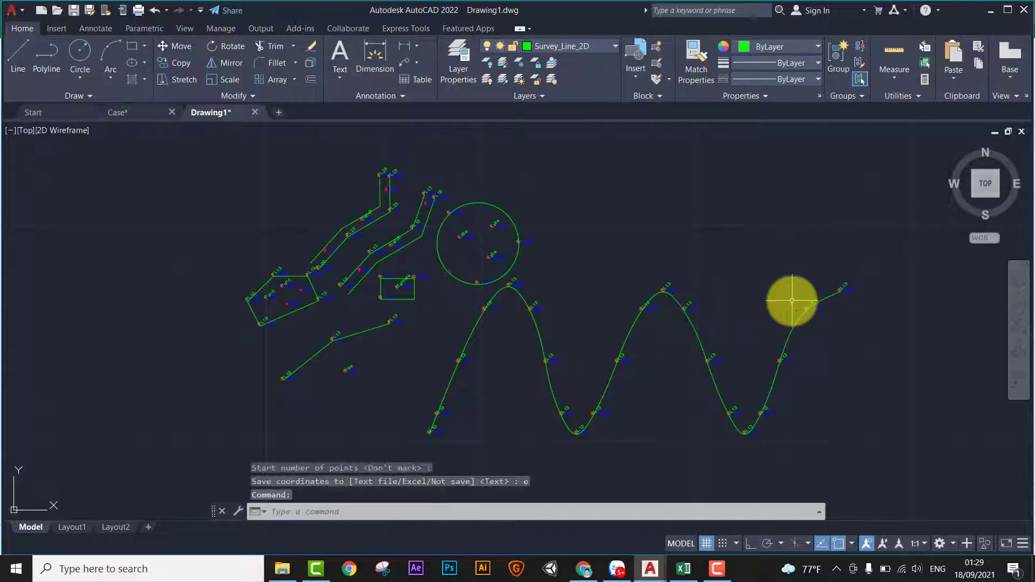
Step: Review the exported X and Y coordinates in Excel and check the POINT sheet
{"action": "left_click", "coordinate": [684, 569]}
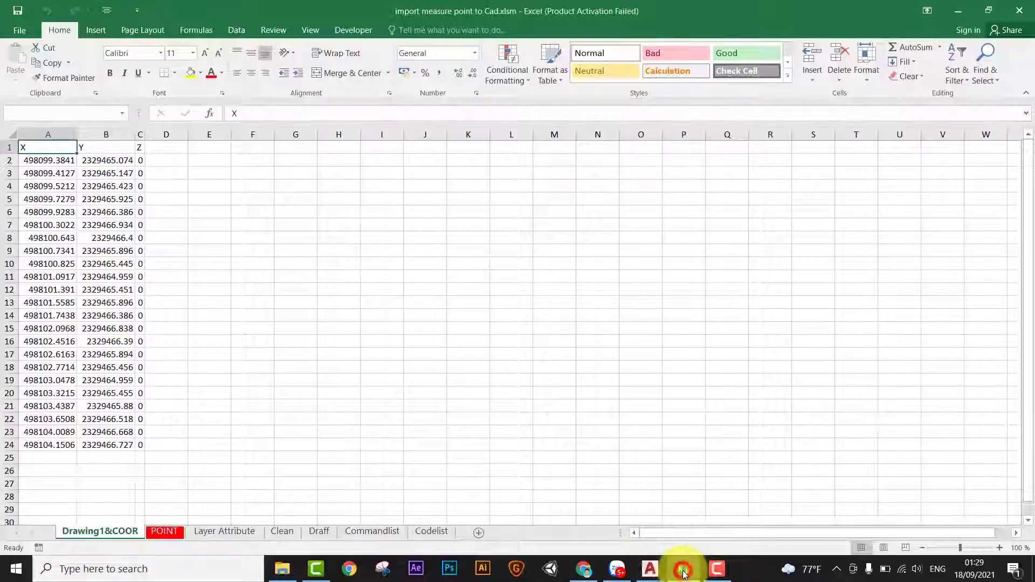
{"action": "left_click_drag", "start_coordinate": [65, 161], "coordinate": [111, 442]}
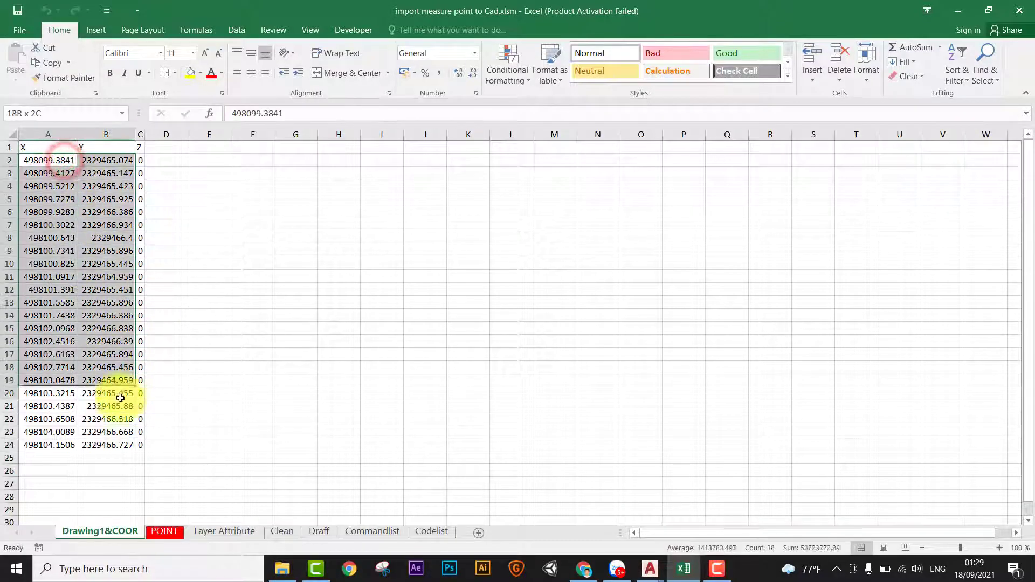
{"action": "left_click", "coordinate": [164, 531]}
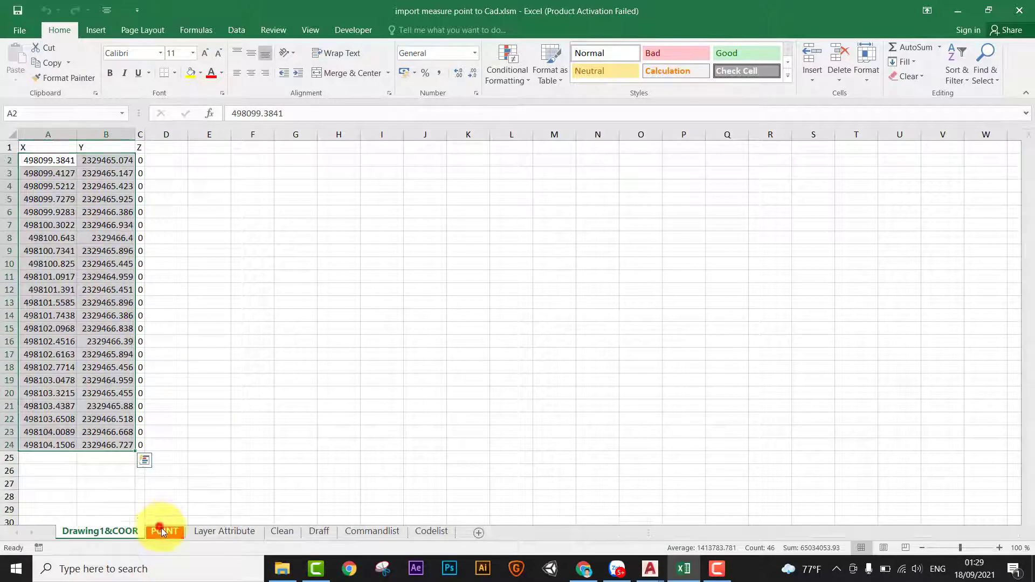
{"action": "mouse_move", "coordinate": [649, 568]}
{"action": "left_click", "coordinate": [684, 535]}
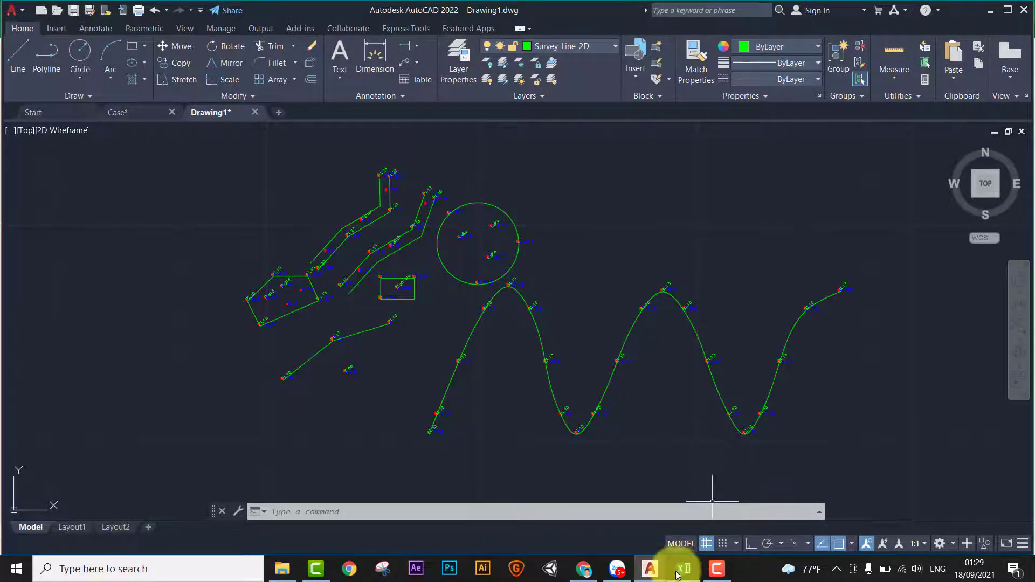
{"action": "left_click", "coordinate": [679, 536]}
Step: Reload Template file.txt as the point data, confirming the clipboard and Done prompts
{"action": "left_click", "coordinate": [670, 400]}
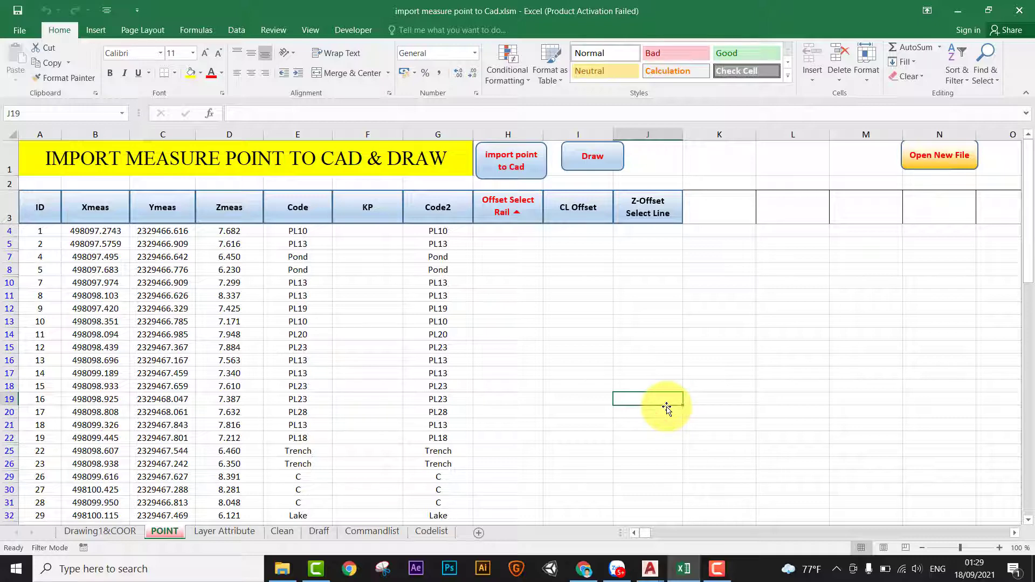
{"action": "left_click", "coordinate": [418, 413]}
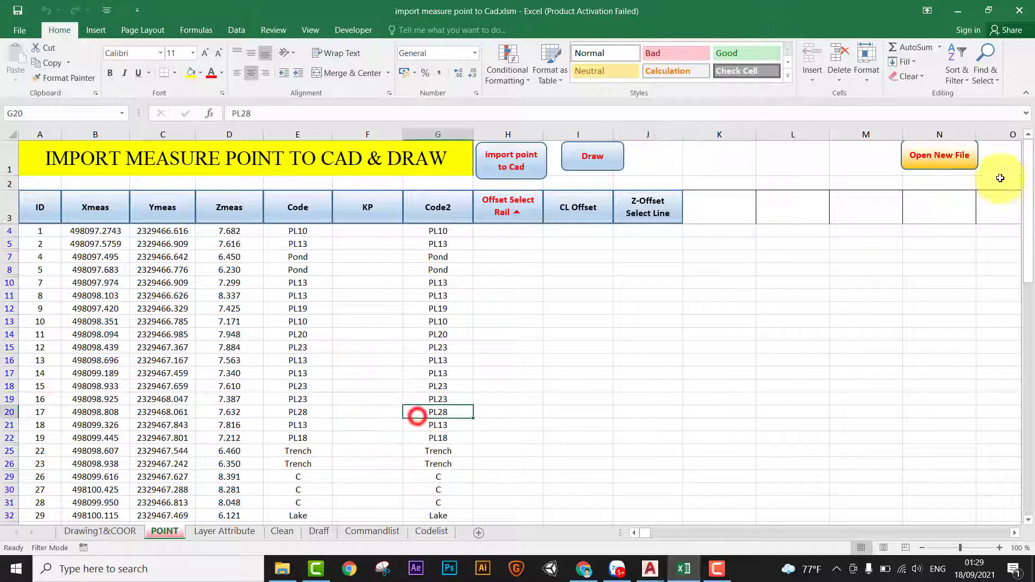
{"action": "left_click", "coordinate": [940, 155]}
{"action": "double_click", "coordinate": [156, 114]}
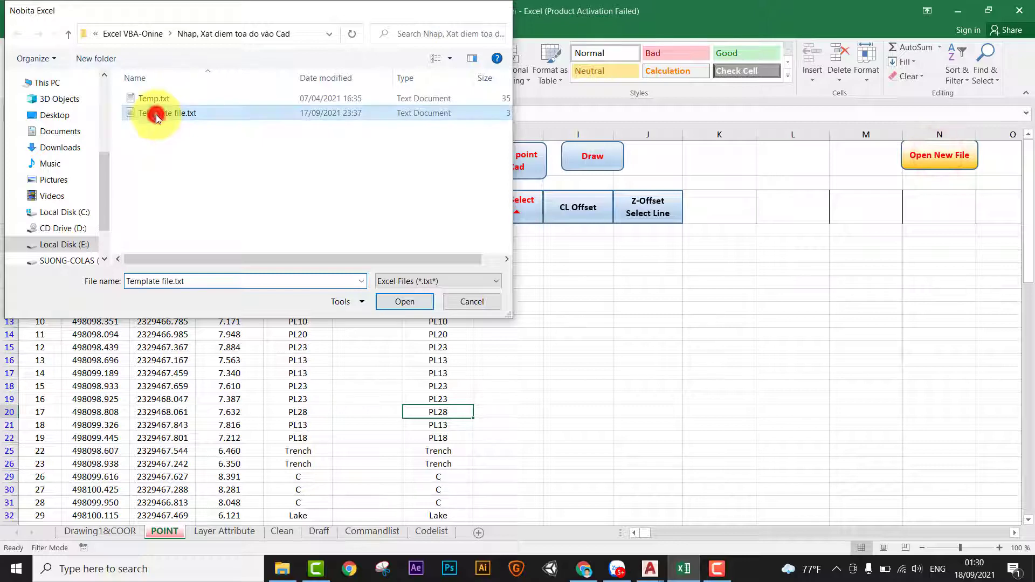
{"action": "left_click", "coordinate": [478, 326]}
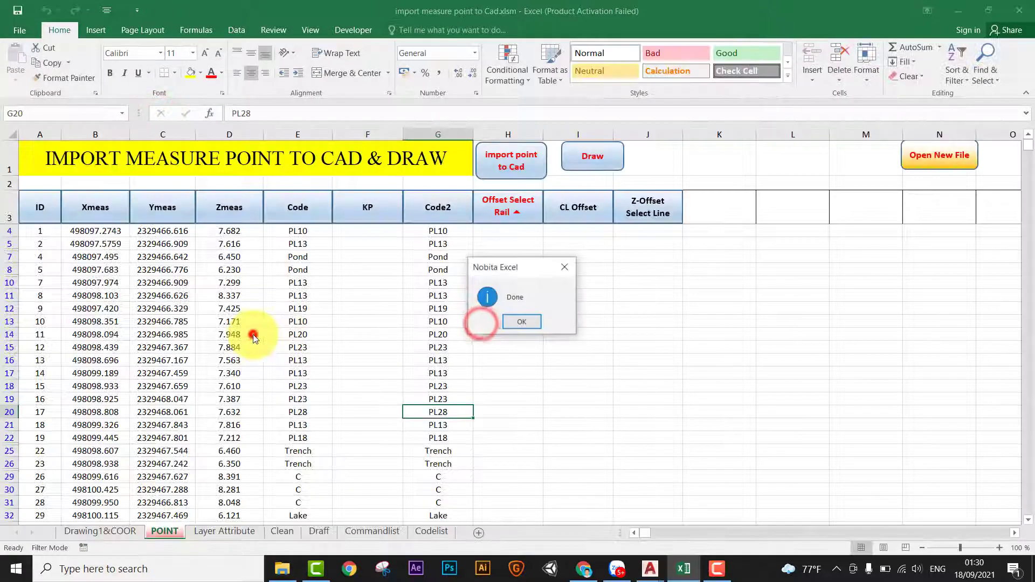
{"action": "left_click", "coordinate": [537, 317]}
Step: Select empty Code cells E23:E24, then zoom AutoCAD in near the Pond labels
{"action": "left_click", "coordinate": [349, 345]}
{"action": "scroll", "coordinate": [349, 345], "scroll_direction": "down", "scroll_amount": 3}
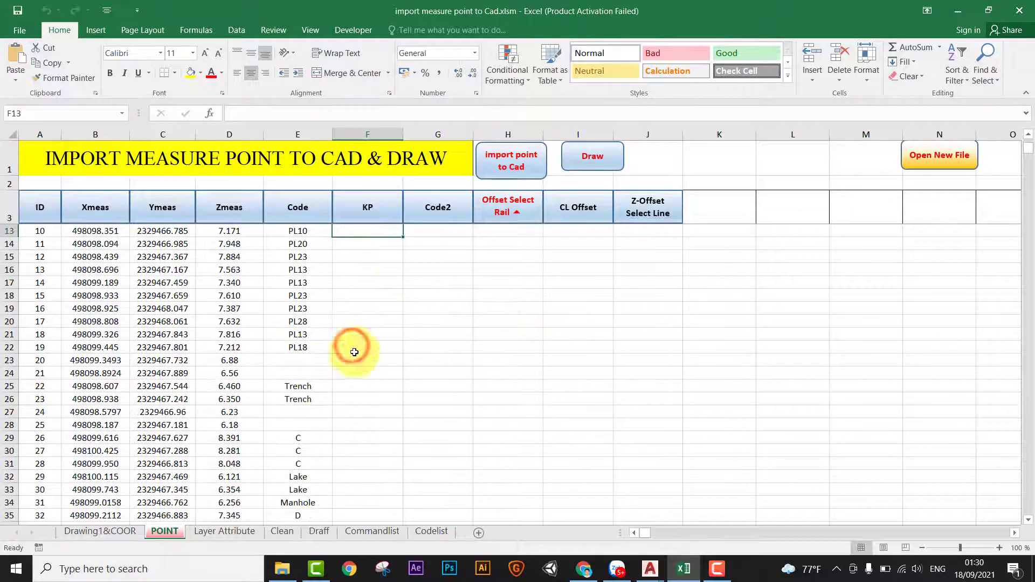
{"action": "left_click_drag", "start_coordinate": [312, 359], "coordinate": [313, 373]}
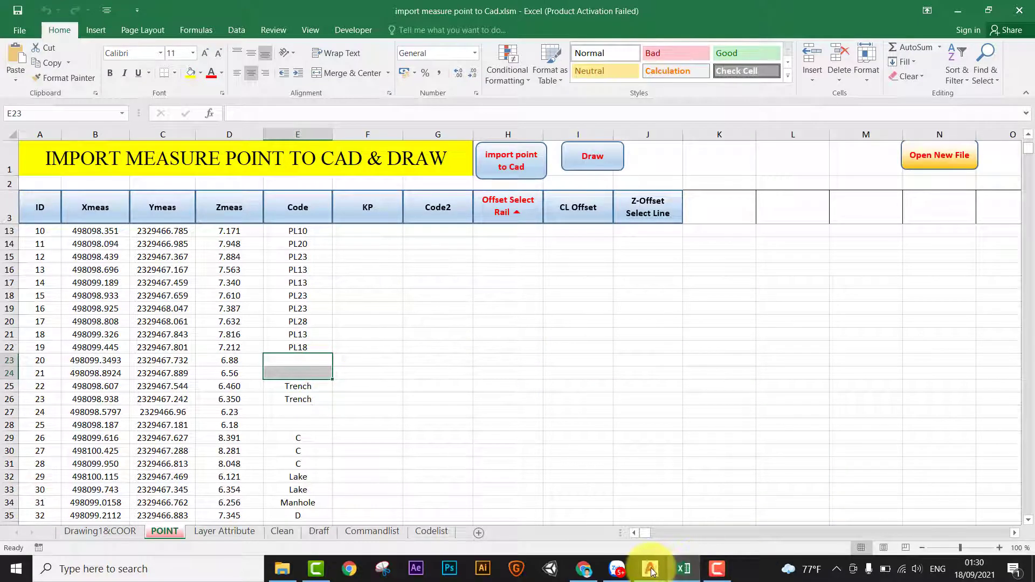
{"action": "mouse_move", "coordinate": [649, 569]}
{"action": "left_click", "coordinate": [730, 517]}
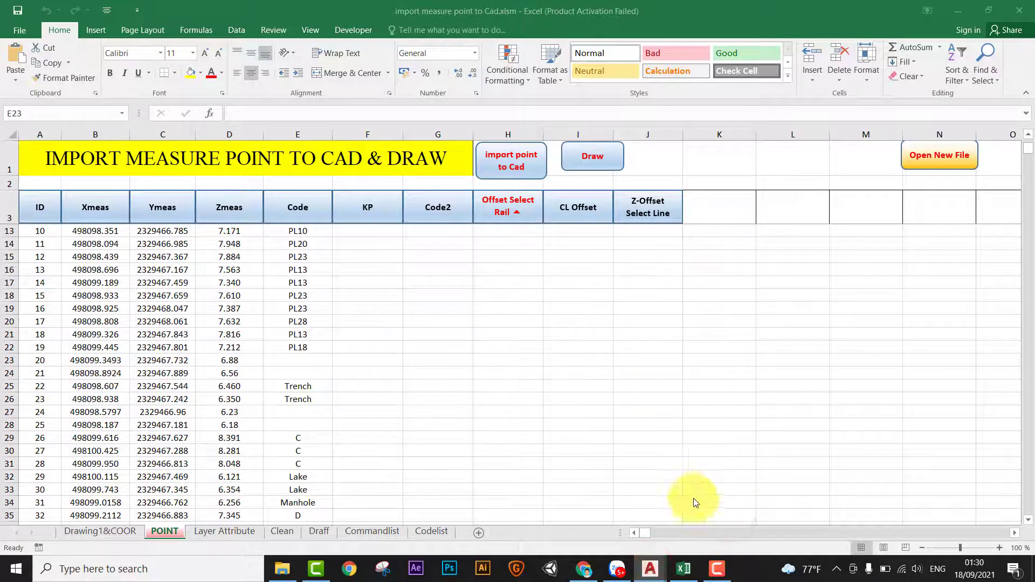
{"action": "scroll", "coordinate": [302, 292], "scroll_direction": "up", "scroll_amount": 5}
{"action": "scroll", "coordinate": [343, 274], "scroll_direction": "up", "scroll_amount": 3}
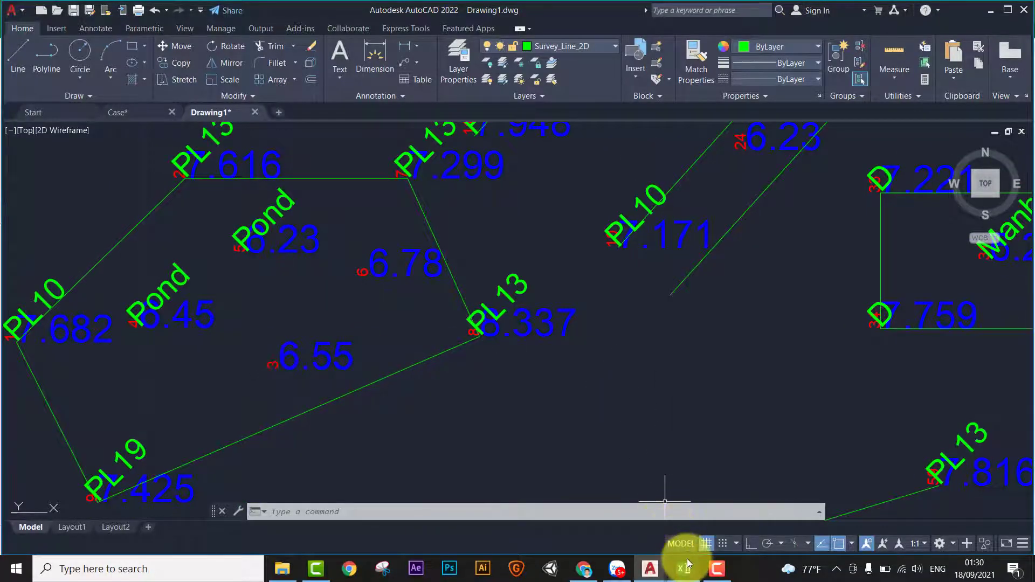
Step: Select the Trench codes in Excel rows 25–26
{"action": "left_click", "coordinate": [684, 569]}
{"action": "left_click", "coordinate": [350, 340]}
{"action": "left_click_drag", "start_coordinate": [318, 386], "coordinate": [317, 399]}
{"action": "left_click", "coordinate": [302, 388]}
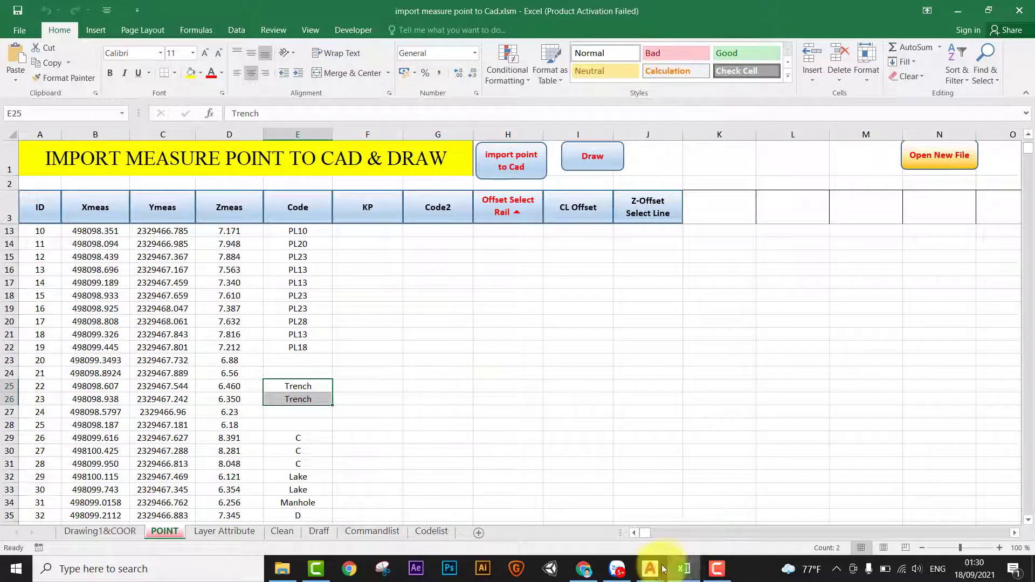
Step: Pan AutoCAD to the Trench, PL23 and PL13 lines, then return to Excel's POINT sheet
{"action": "mouse_move", "coordinate": [649, 568]}
{"action": "left_click", "coordinate": [728, 512]}
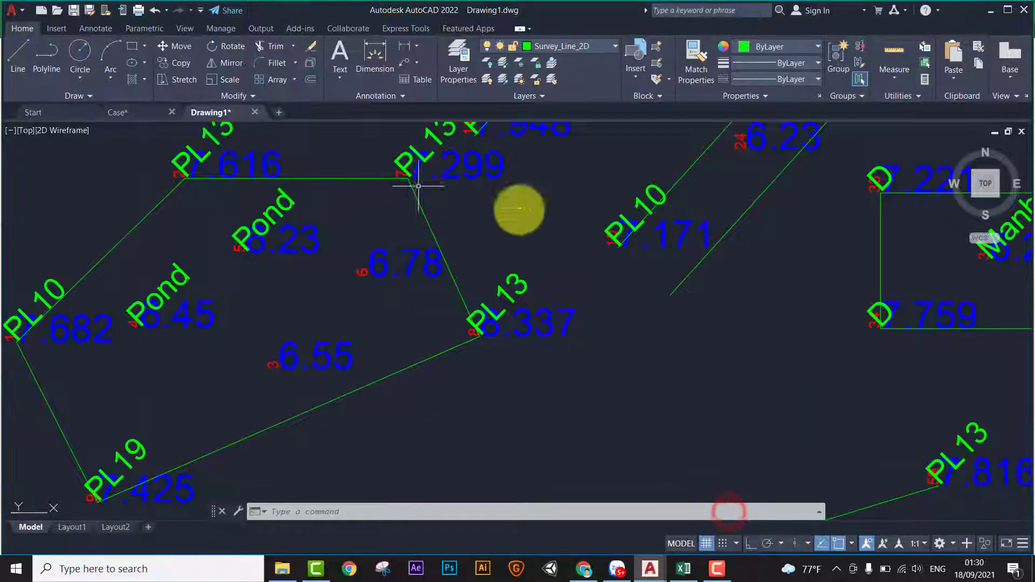
{"action": "middle_click_drag", "start_coordinate": [418, 186], "coordinate": [504, 439]}
{"action": "middle_click_drag", "start_coordinate": [850, 220], "coordinate": [653, 350]}
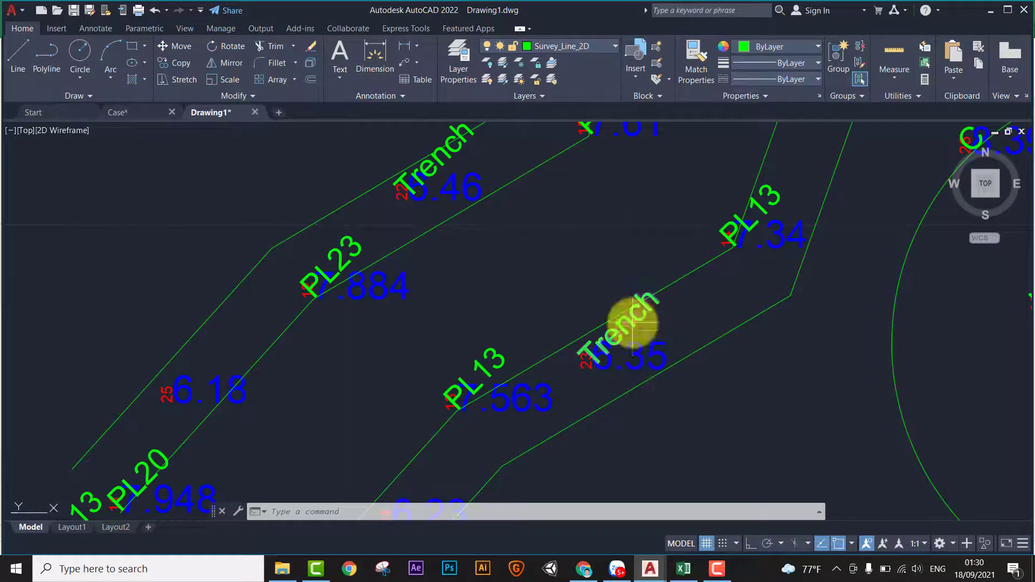
{"action": "left_click", "coordinate": [685, 571]}
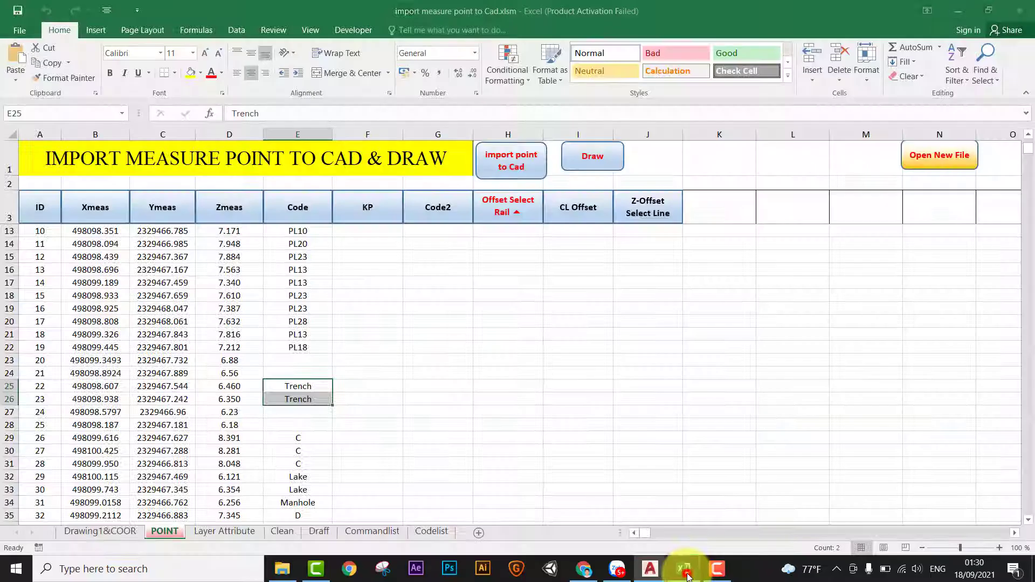
{"action": "left_click", "coordinate": [543, 386]}
{"action": "scroll", "coordinate": [539, 351], "scroll_direction": "down", "scroll_amount": 5}
Step: Scroll through the point table and pick a Ymeas cell inside it
{"action": "scroll", "coordinate": [507, 366], "scroll_direction": "down", "scroll_amount": 4}
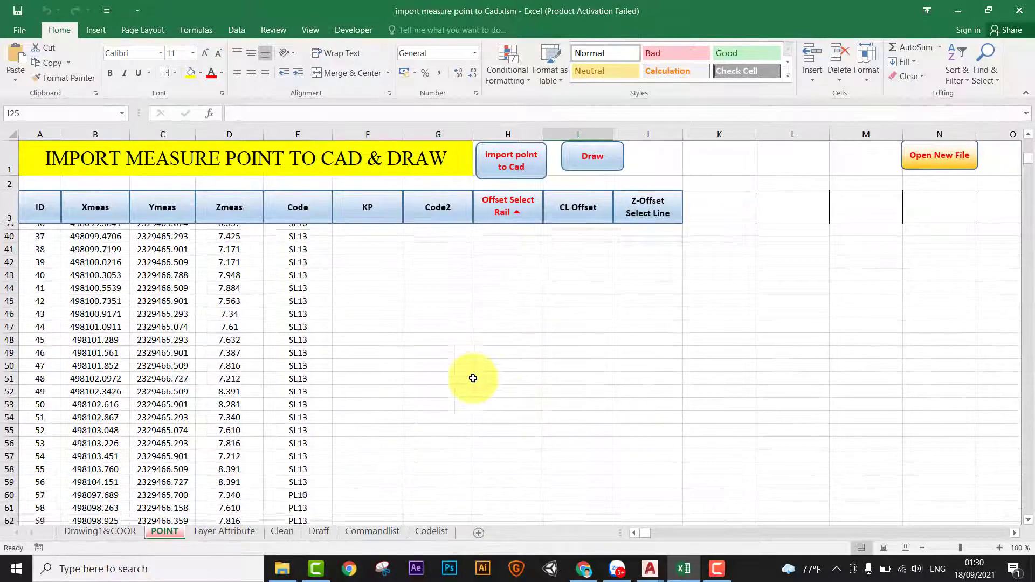
{"action": "left_click_drag", "start_coordinate": [298, 340], "coordinate": [297, 456]}
{"action": "scroll", "coordinate": [497, 377], "scroll_direction": "up", "scroll_amount": 5}
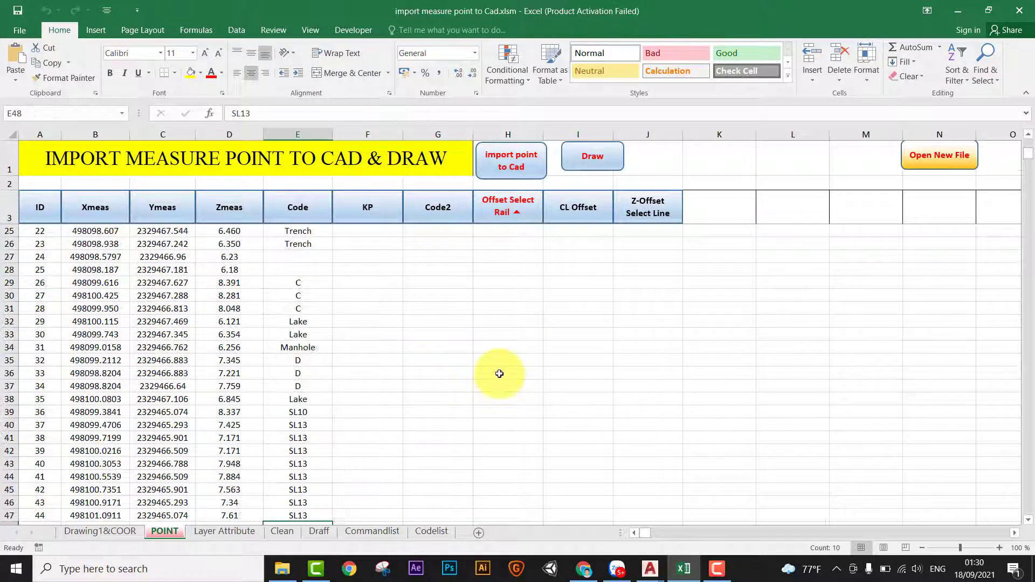
{"action": "scroll", "coordinate": [500, 374], "scroll_direction": "up", "scroll_amount": 5}
{"action": "scroll", "coordinate": [500, 374], "scroll_direction": "up", "scroll_amount": 2}
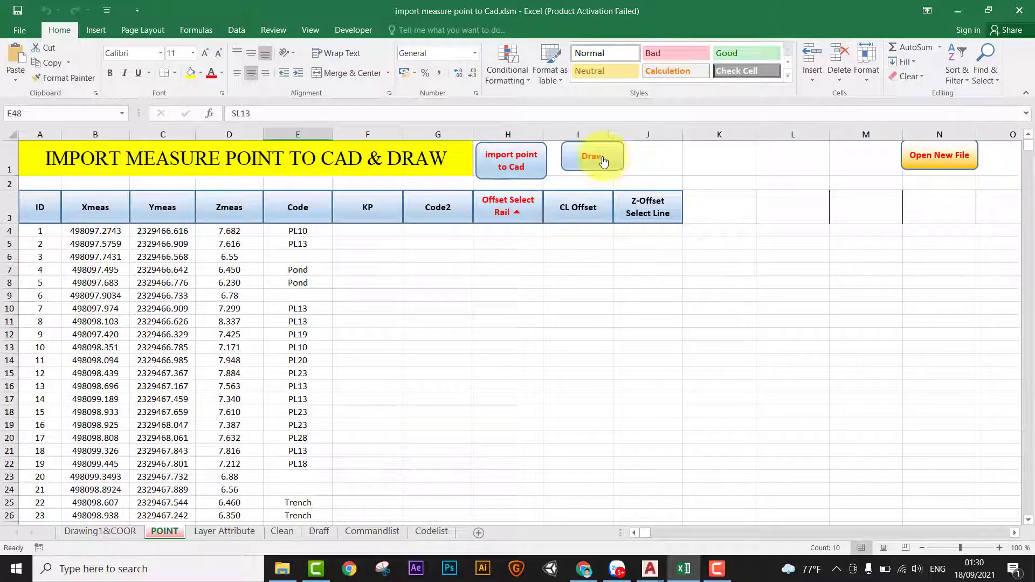
{"action": "left_click", "coordinate": [679, 298]}
{"action": "left_click", "coordinate": [145, 268]}
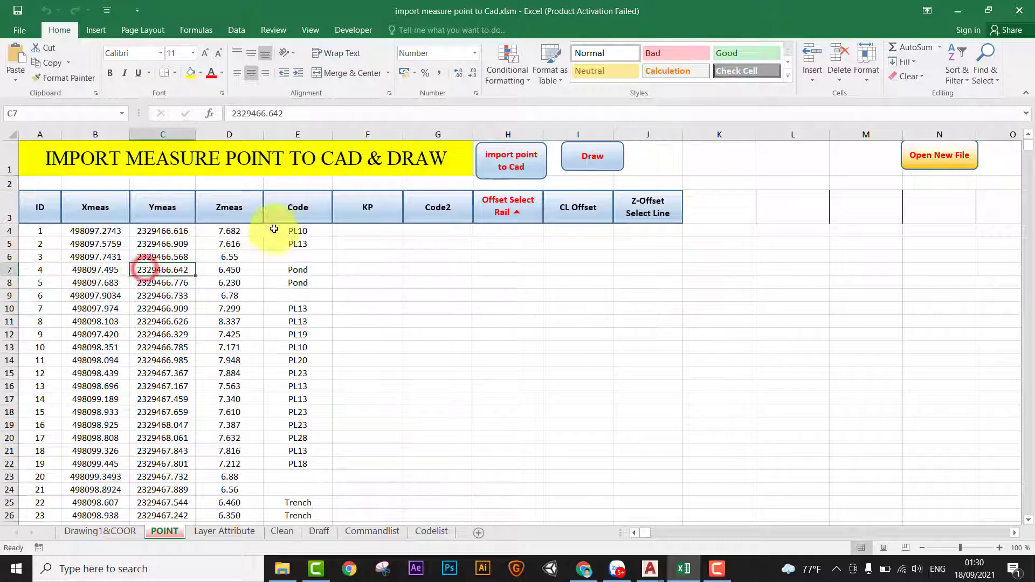
Step: Test sorting by Zmeas, then sort the table by ID descending
{"action": "left_click", "coordinate": [228, 218]}
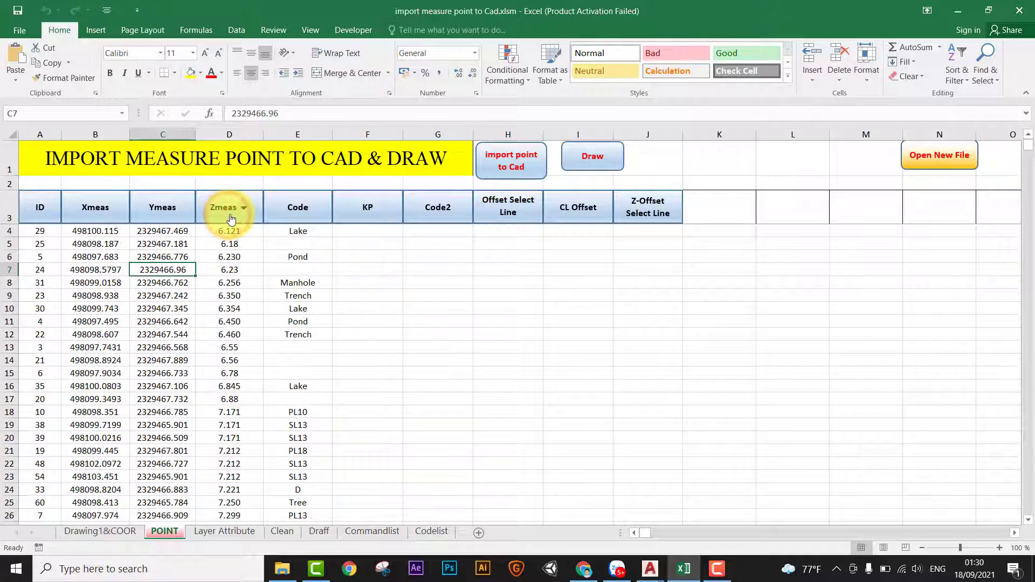
{"action": "left_click", "coordinate": [223, 216]}
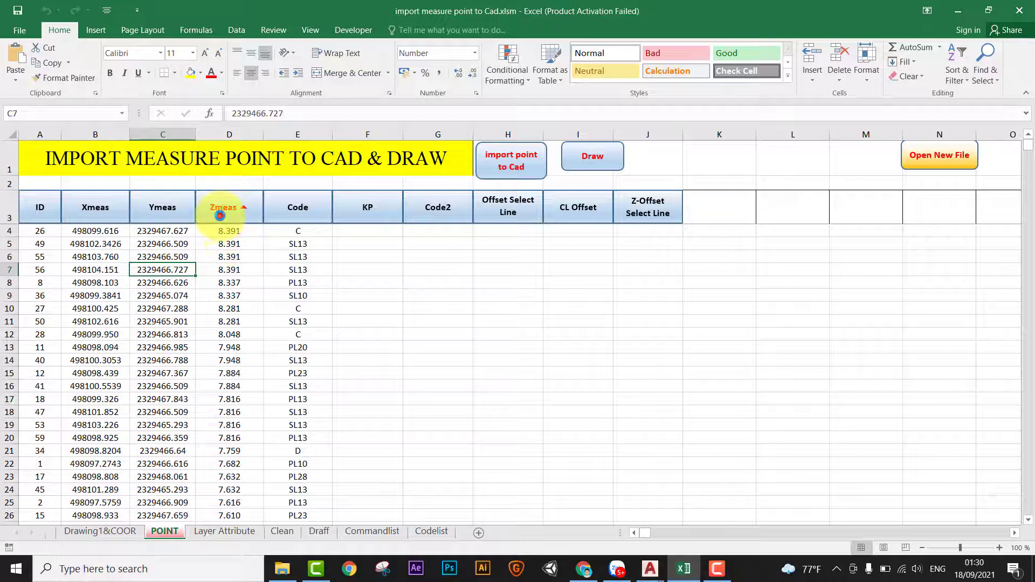
{"action": "left_click", "coordinate": [222, 214]}
{"action": "left_click", "coordinate": [223, 214]}
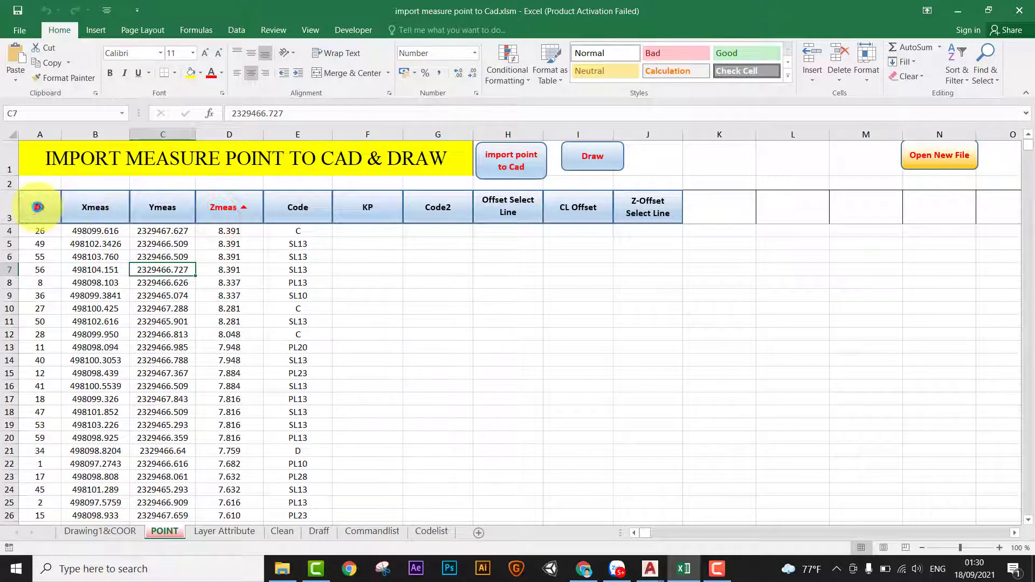
{"action": "left_click", "coordinate": [37, 207]}
{"action": "left_click", "coordinate": [37, 207]}
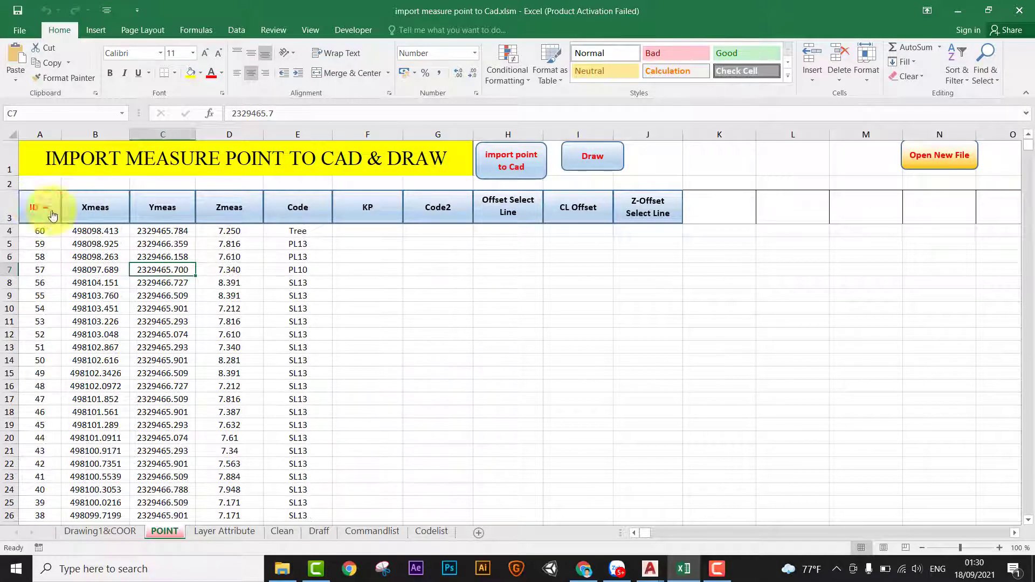
Step: Select the codes in E5:E14, the first table rows and empty cells F4:N13
{"action": "left_click", "coordinate": [376, 298]}
{"action": "left_click", "coordinate": [620, 283]}
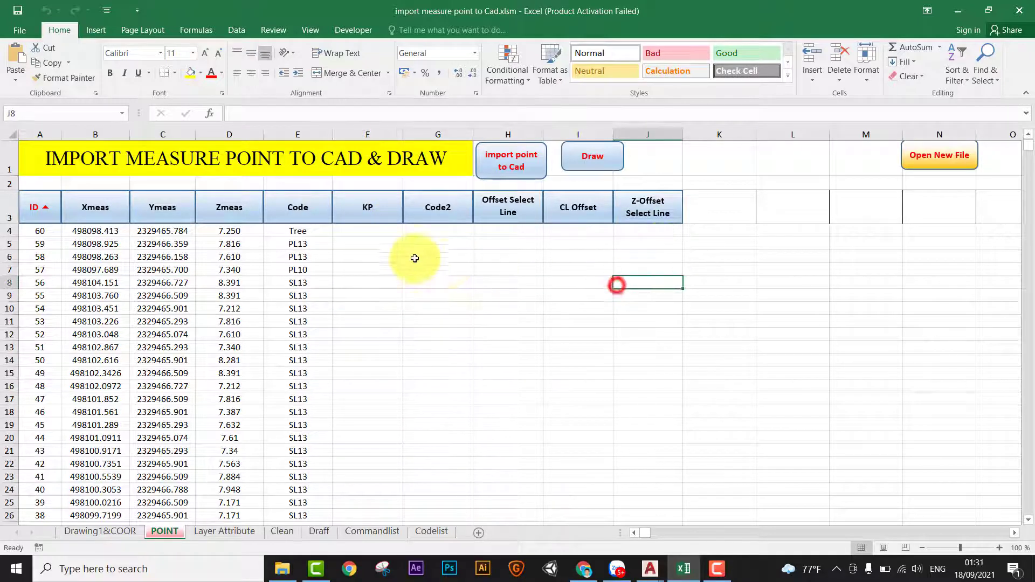
{"action": "left_click_drag", "start_coordinate": [302, 243], "coordinate": [295, 361]}
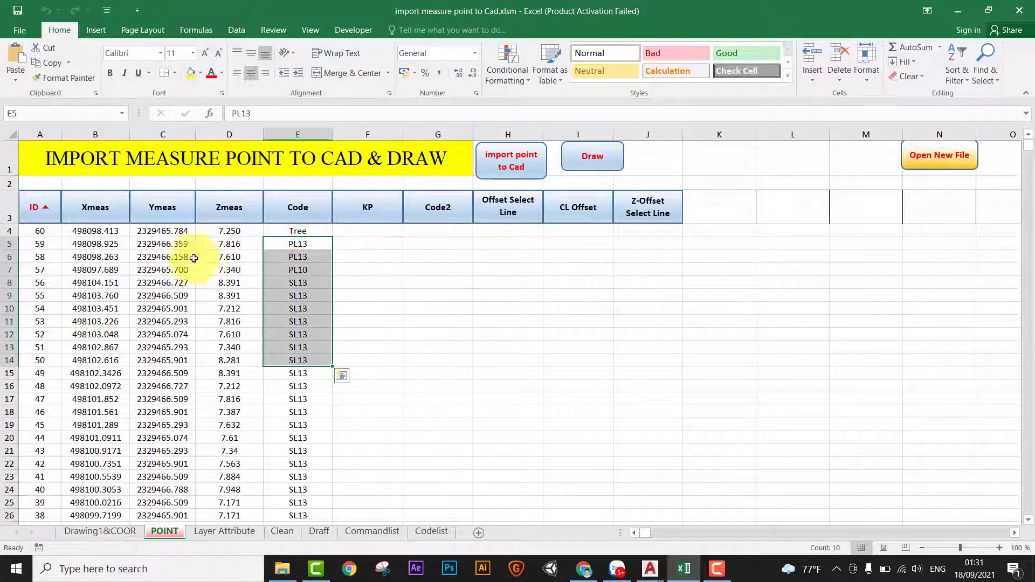
{"action": "left_click_drag", "start_coordinate": [41, 233], "coordinate": [273, 354]}
{"action": "left_click", "coordinate": [496, 359]}
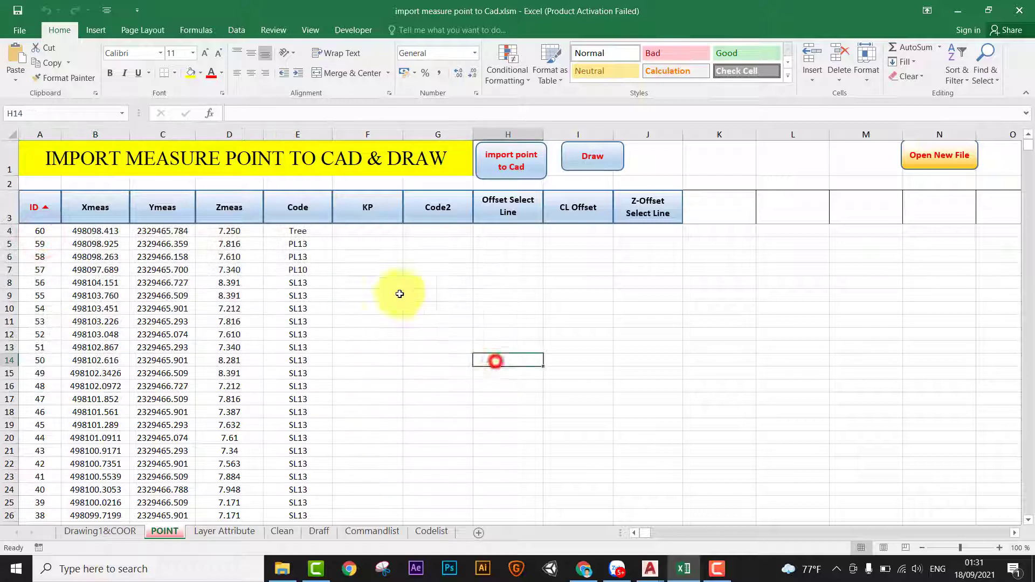
{"action": "left_click_drag", "start_coordinate": [368, 232], "coordinate": [718, 321]}
{"action": "left_click_drag", "start_coordinate": [884, 336], "coordinate": [943, 347]}
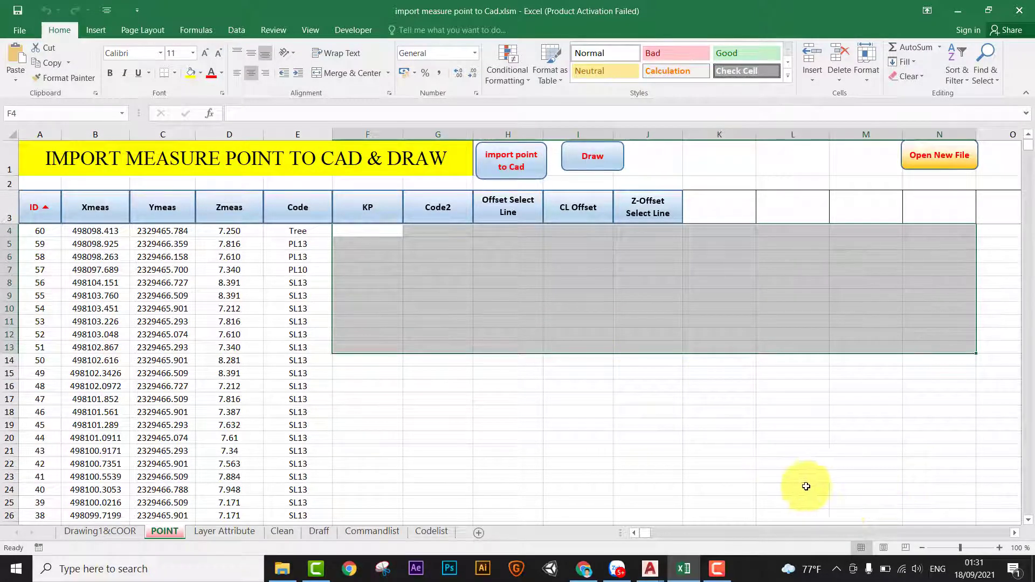
{"action": "left_click", "coordinate": [767, 482]}
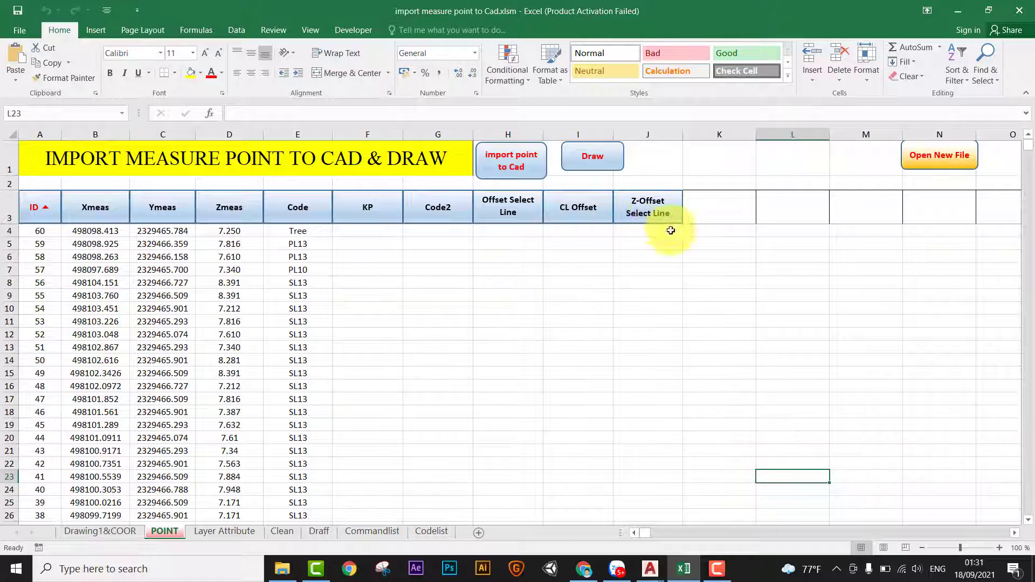
Step: Pick the SL13 code in row 13 and select empty cells beside the table
{"action": "left_click", "coordinate": [694, 291]}
{"action": "left_click", "coordinate": [292, 349]}
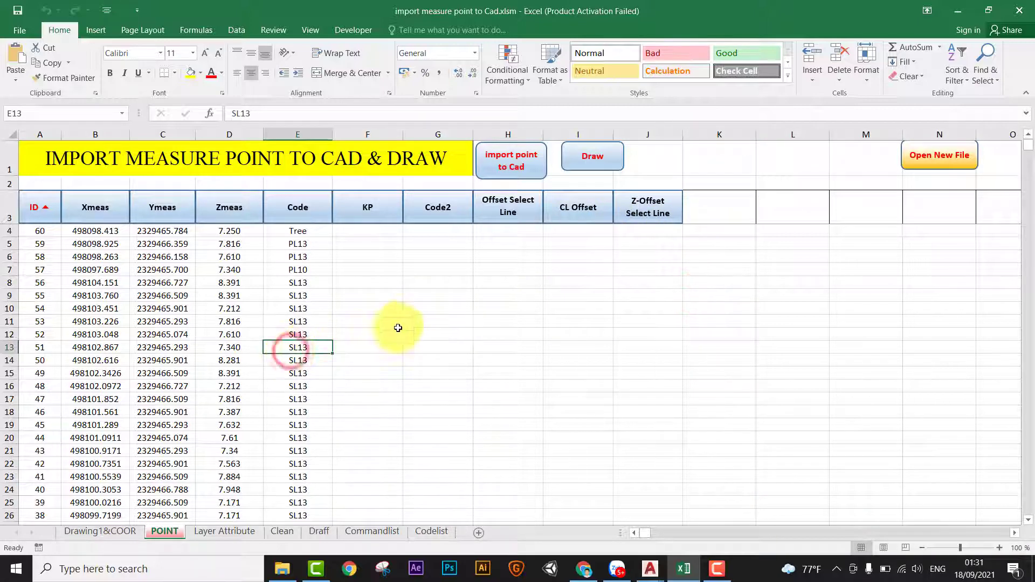
{"action": "left_click_drag", "start_coordinate": [370, 231], "coordinate": [701, 330]}
{"action": "left_click", "coordinate": [724, 372]}
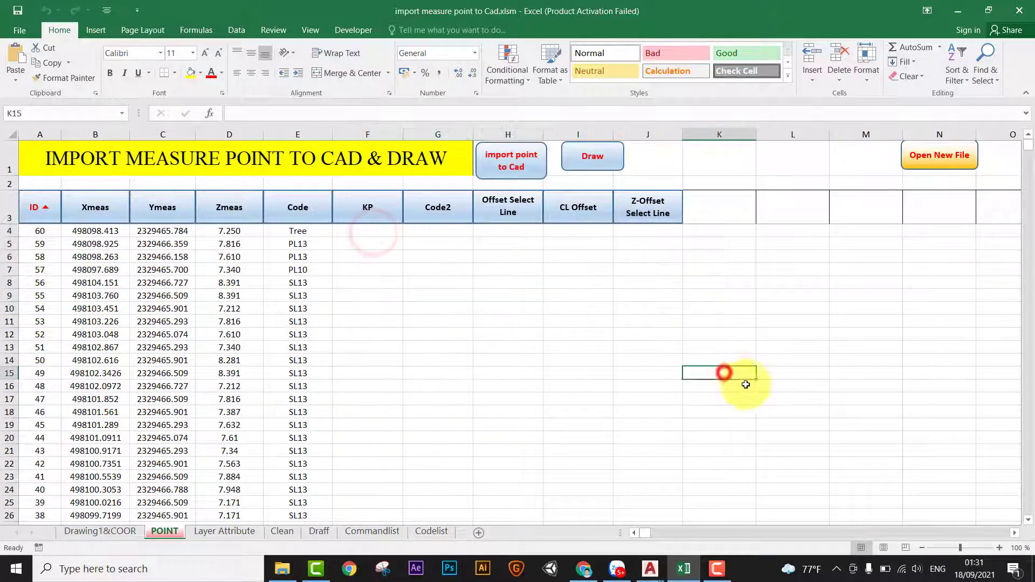
Step: Delete the Drawing1&COOR sheet after confirming, then select and clear a point data row
{"action": "right_click", "coordinate": [122, 537]}
{"action": "left_click", "coordinate": [195, 393]}
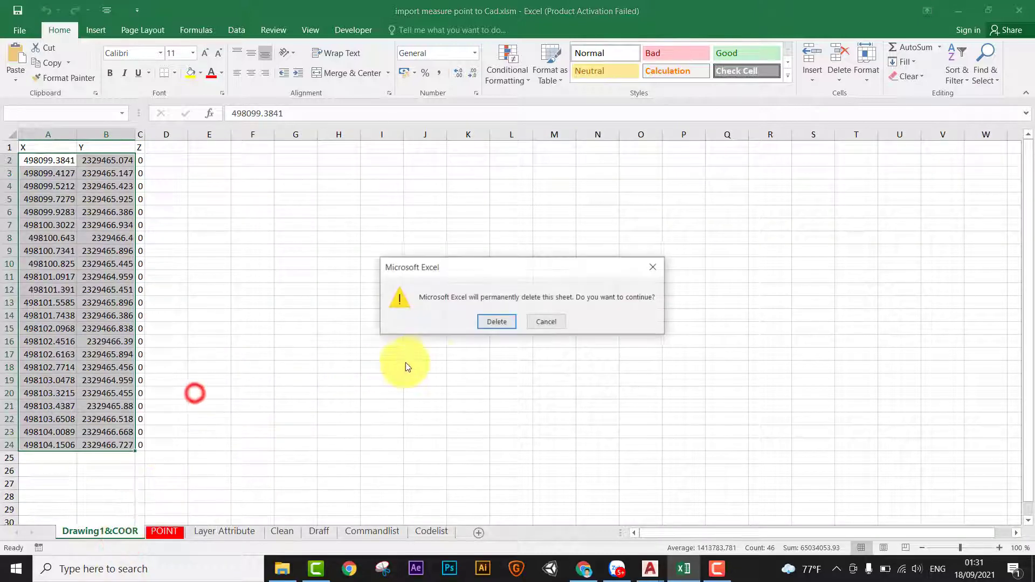
{"action": "left_click", "coordinate": [503, 325]}
{"action": "left_click", "coordinate": [499, 348]}
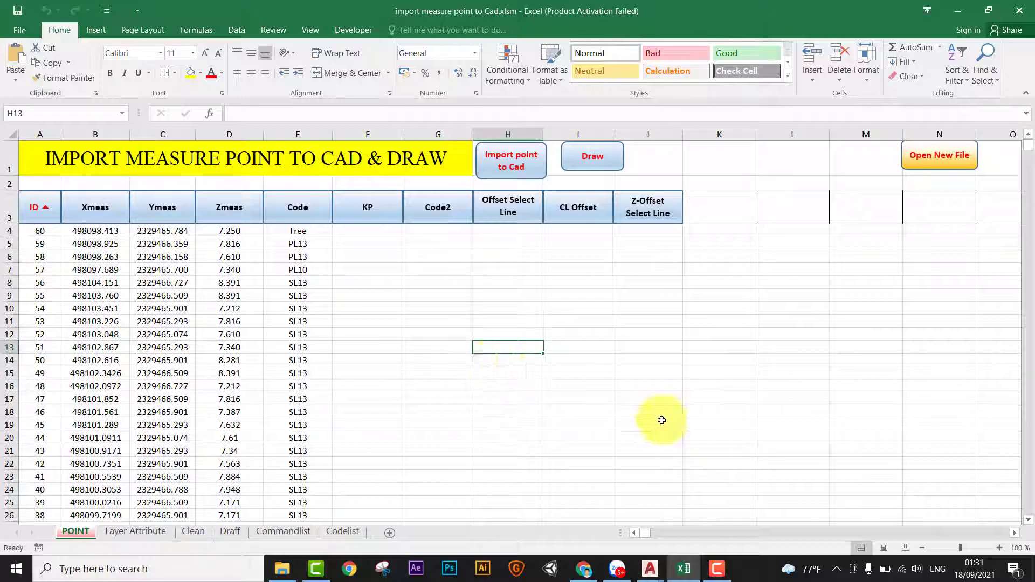
{"action": "left_click_drag", "start_coordinate": [318, 412], "coordinate": [42, 411]}
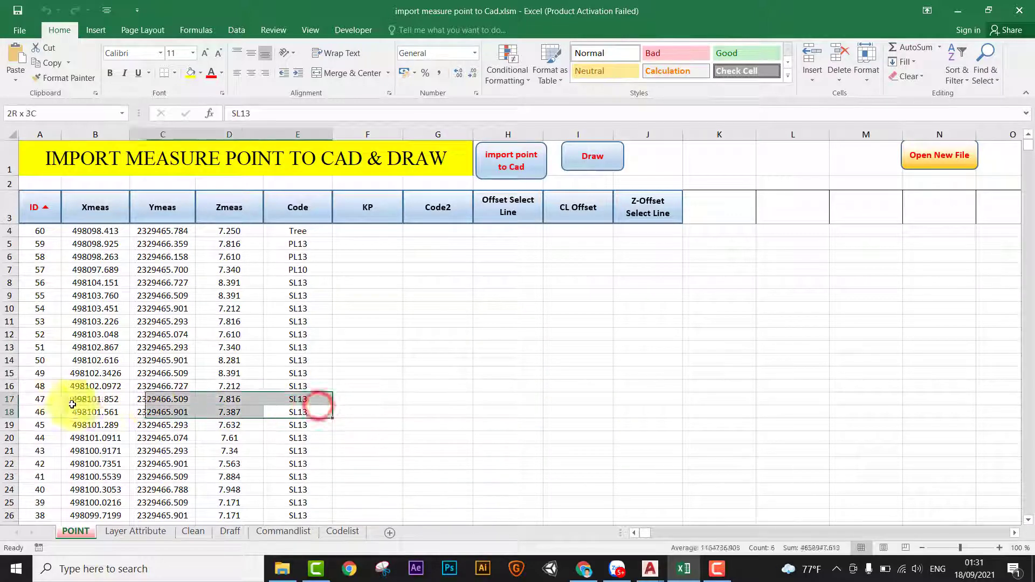
{"action": "left_click", "coordinate": [678, 476]}
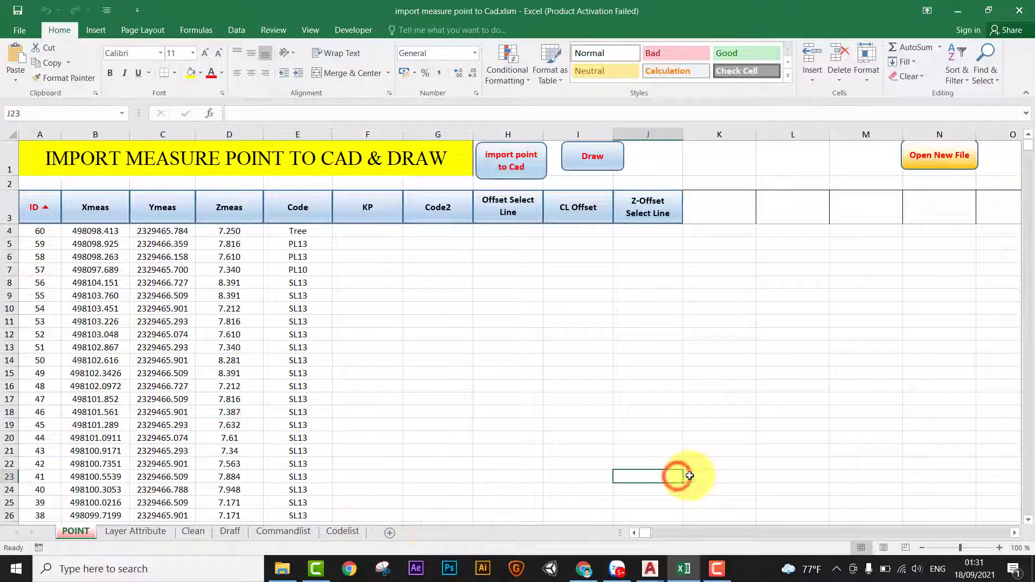
{"action": "left_click", "coordinate": [769, 456]}
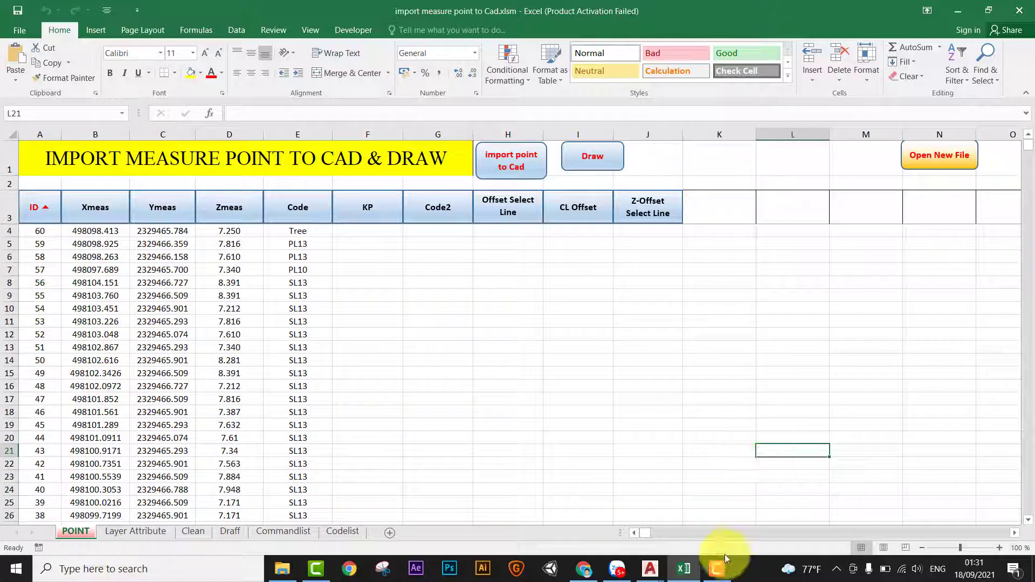